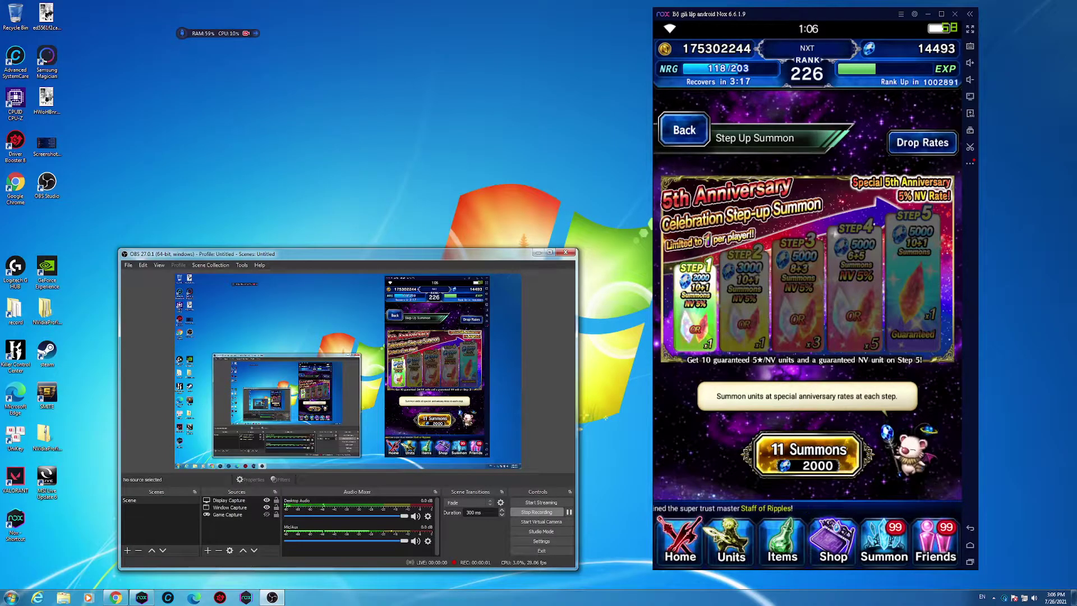
Move the Nox emulator window further left, keeping the Step-up Summon page visible
left_click_drag(758, 14, 606, 16)
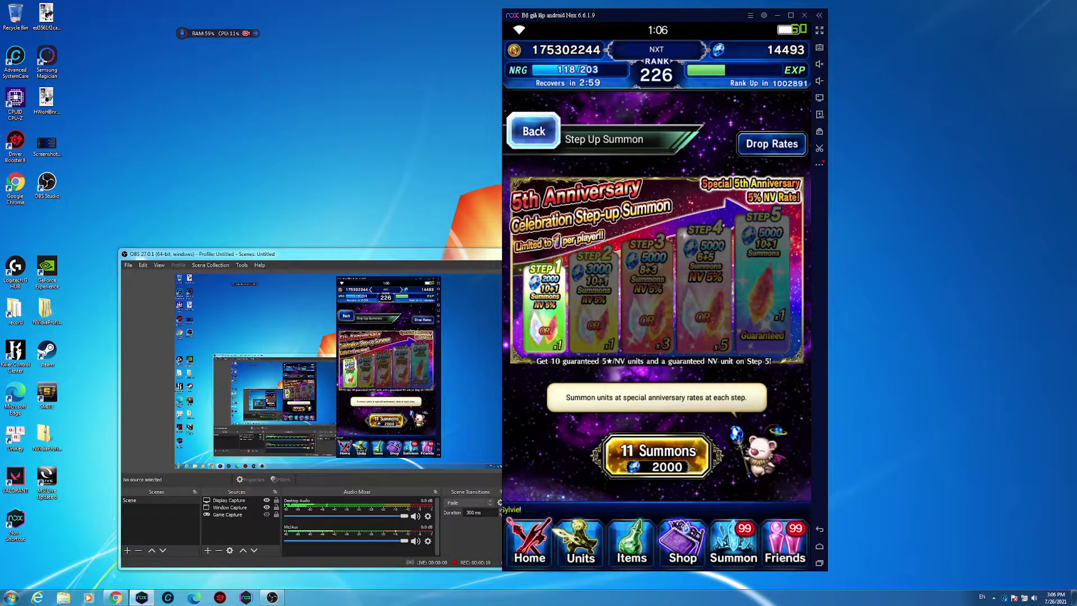
Perform and confirm a summon from the Limited Time Ticket Summon banner
left_click(533, 131)
left_click(763, 188)
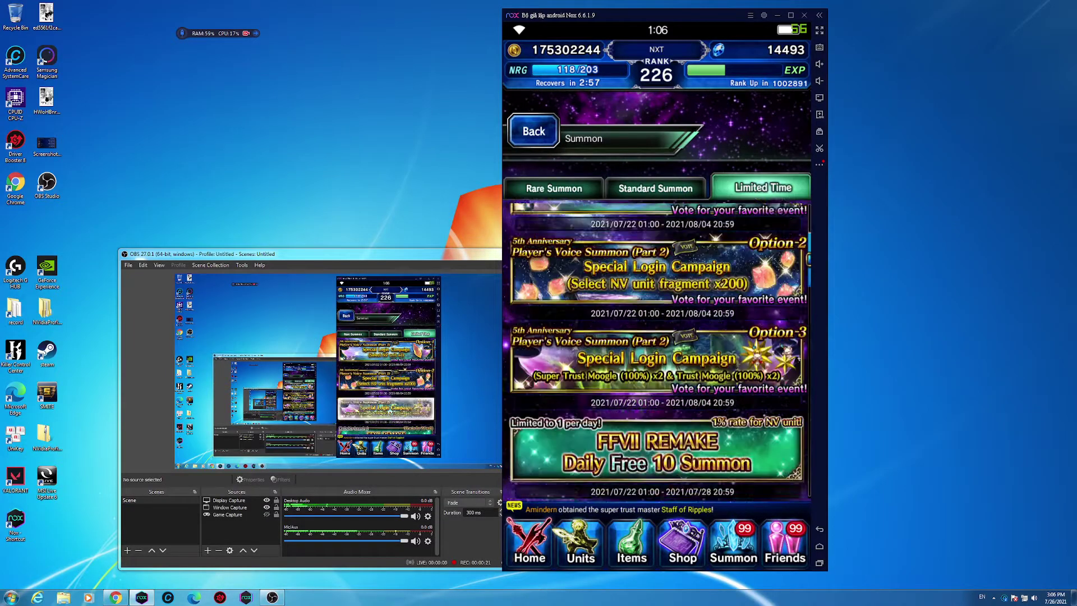
left_click_drag(656, 455, 656, 371)
left_click(656, 395)
left_click(653, 384)
scroll(657, 354, "down", 3)
scroll(656, 354, "up", 2)
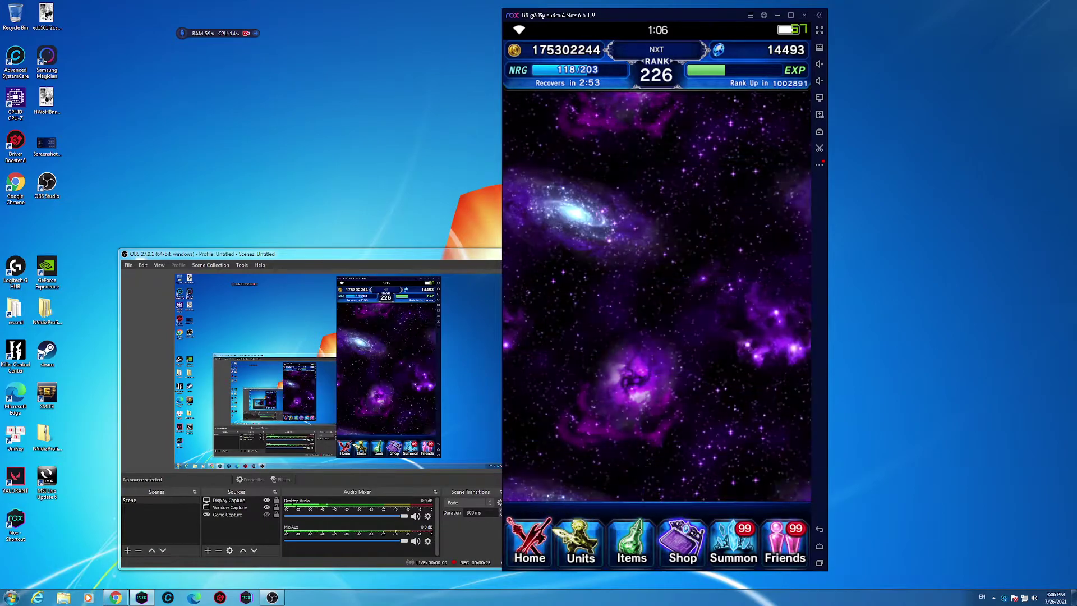
left_click(656, 385)
left_click(657, 315)
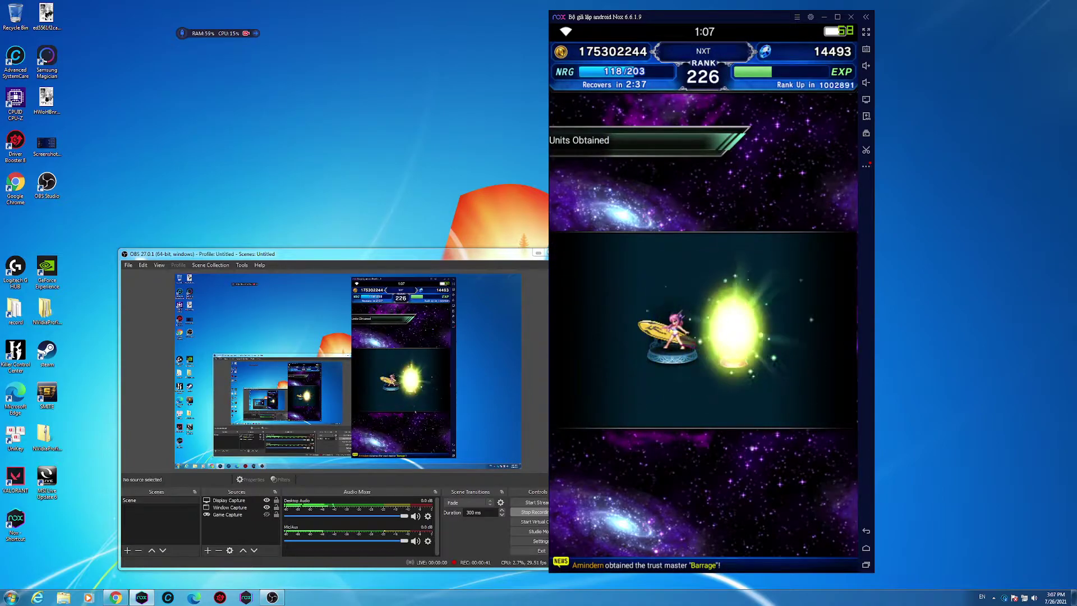
Clear the summon results, daily quest notice and inventory capacity warning
left_click(700, 468)
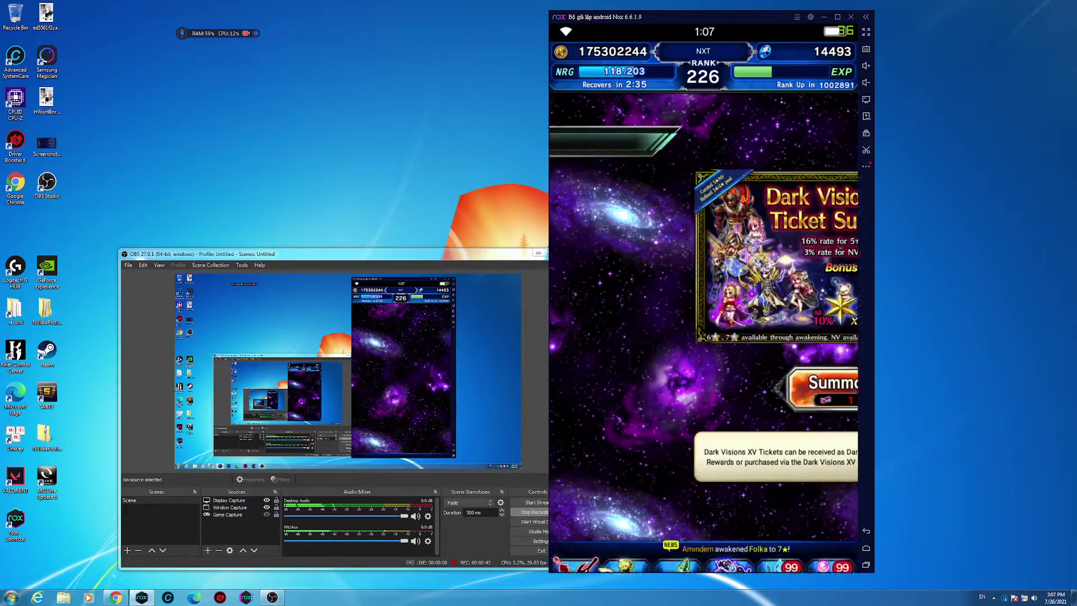
left_click(629, 379)
left_click(712, 385)
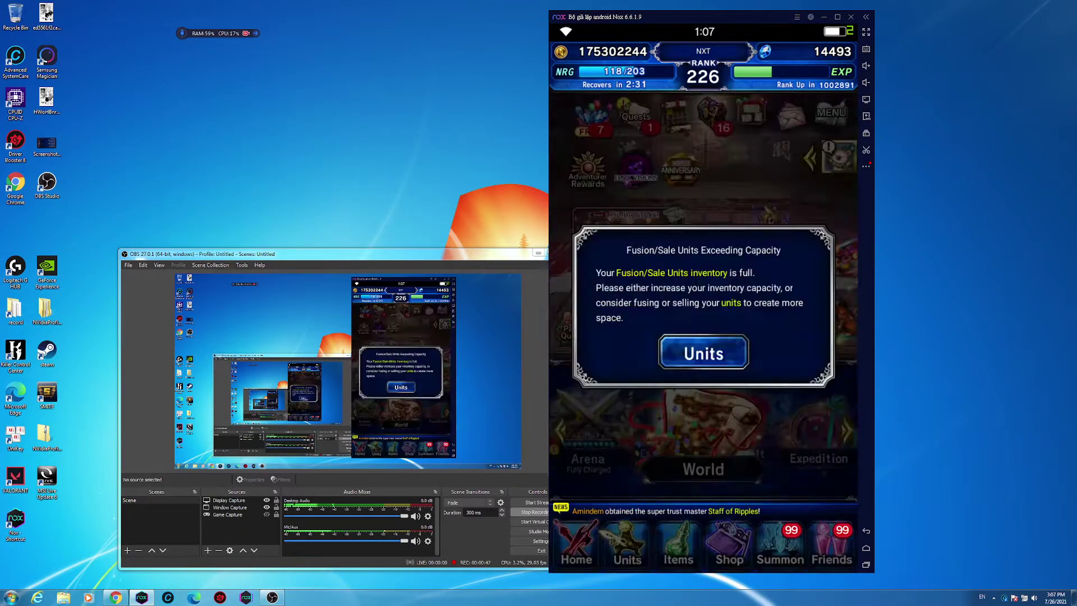
key("Escape")
Sell all five units on the Fusion/Sale Units list, confirming both prompts
left_click(627, 545)
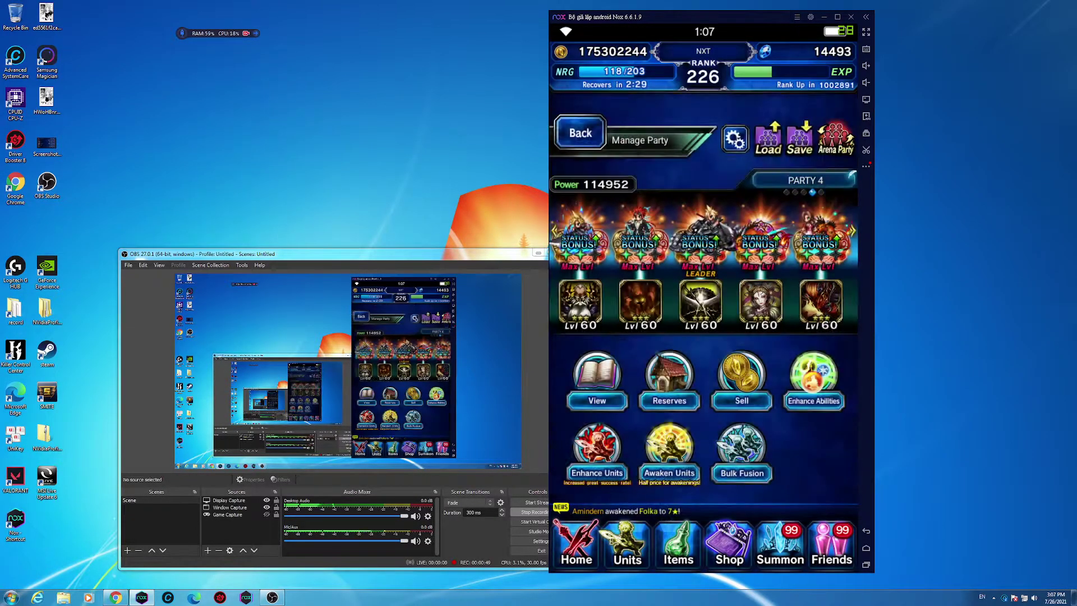
left_click(741, 373)
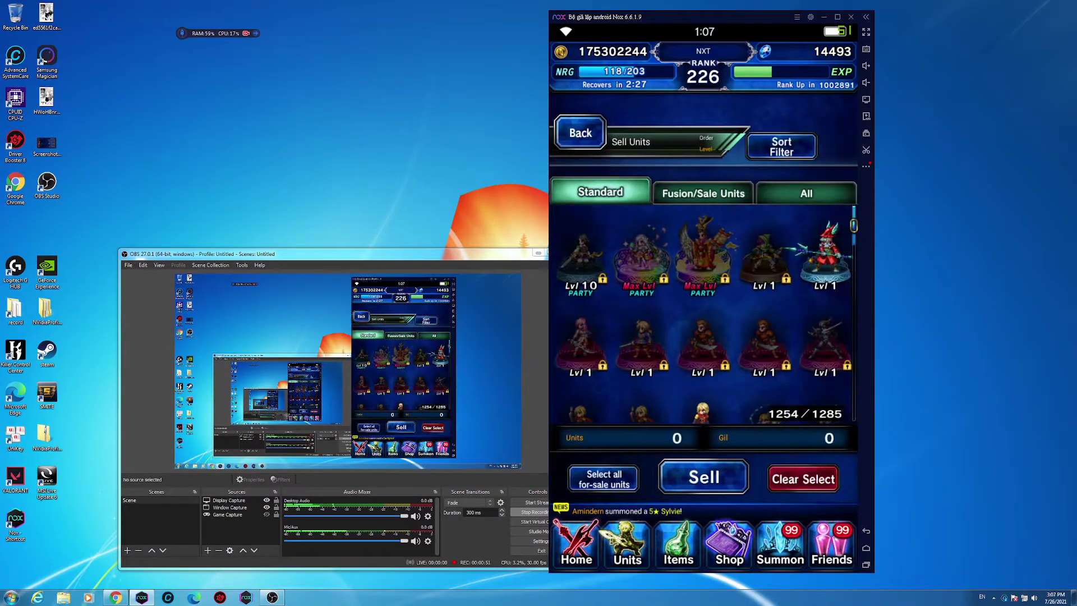
left_click(703, 193)
left_click(704, 477)
left_click(782, 456)
left_click(764, 324)
left_click(703, 325)
Return to the home screen and go on to the summon banners
left_click(577, 545)
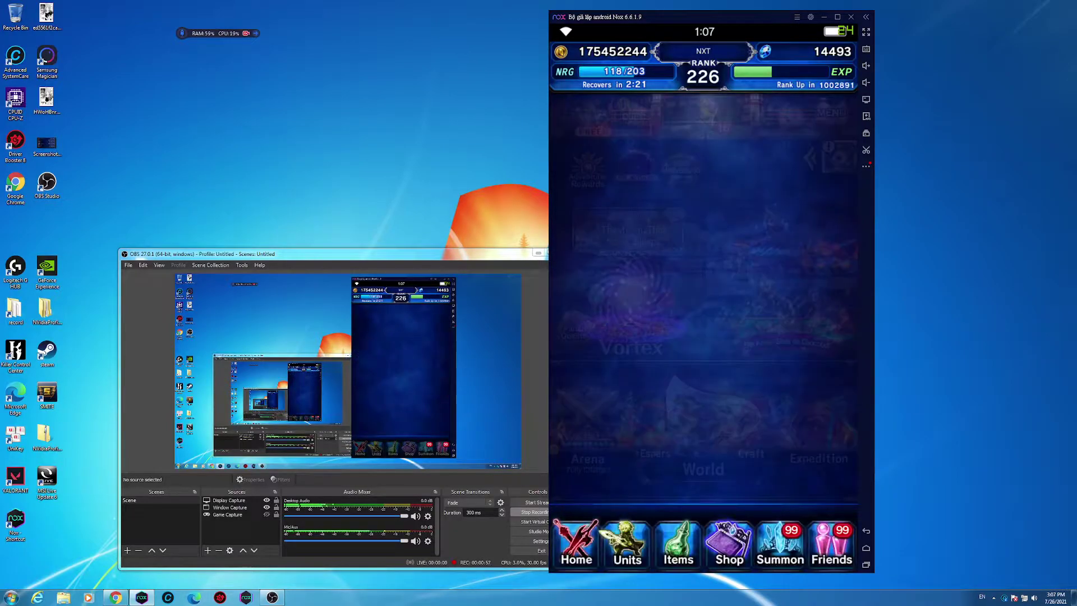
left_click(606, 336)
left_click(841, 67)
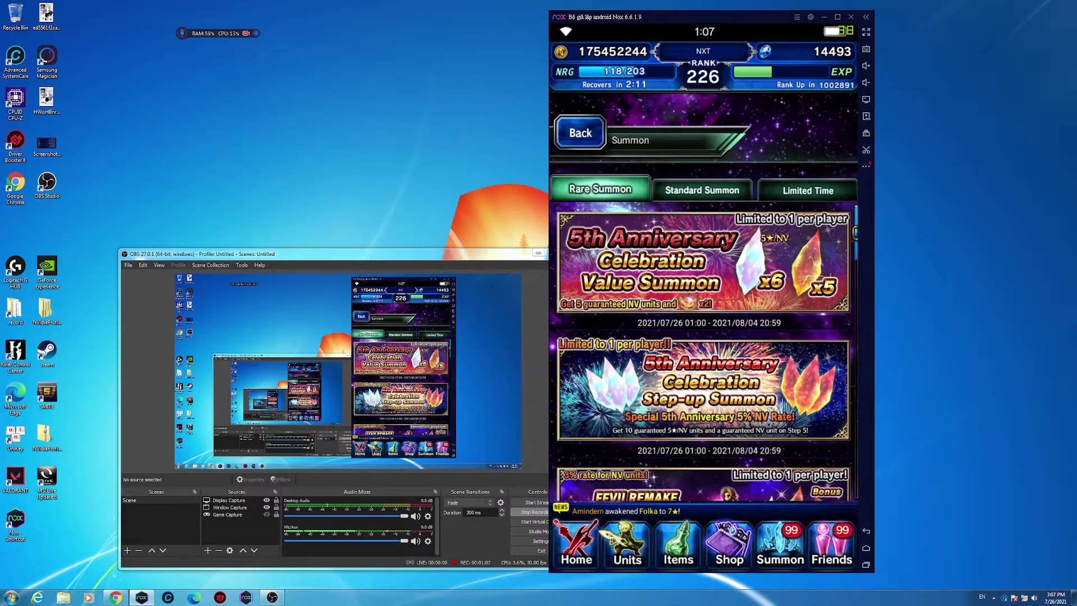
Use the FFVII REMAKE Daily Free 10 Summon and finish viewing its ten units
left_click(808, 190)
scroll(704, 354, "down", 5)
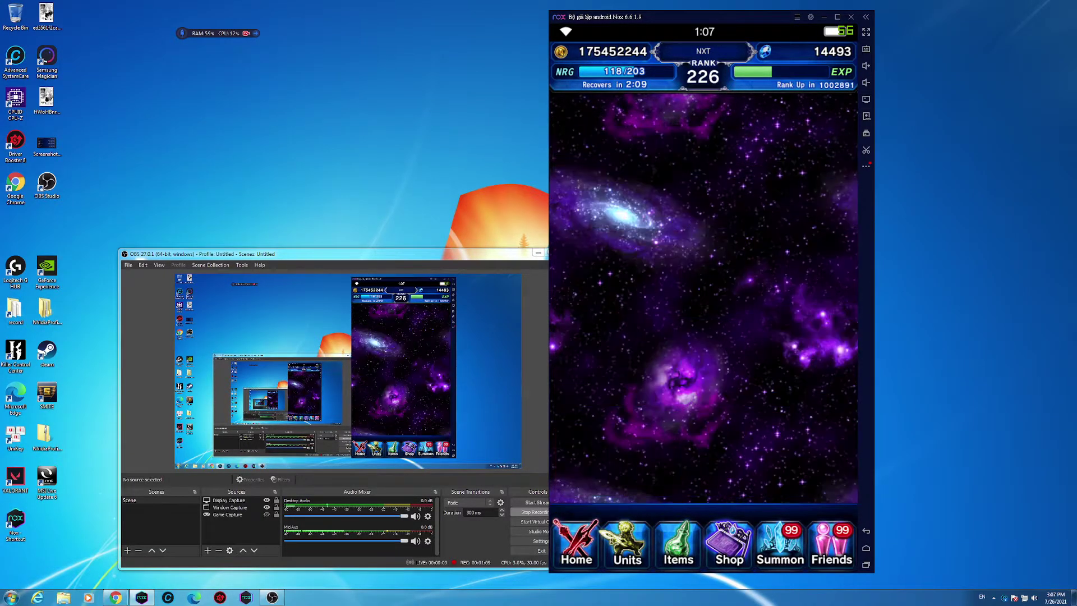
left_click(698, 387)
left_click(700, 423)
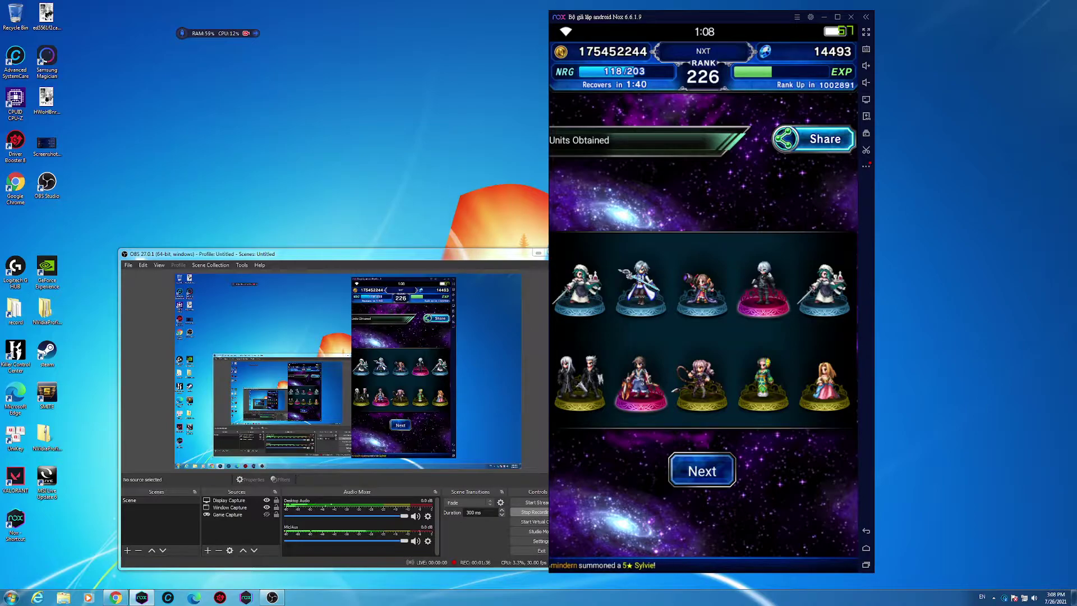
left_click(702, 470)
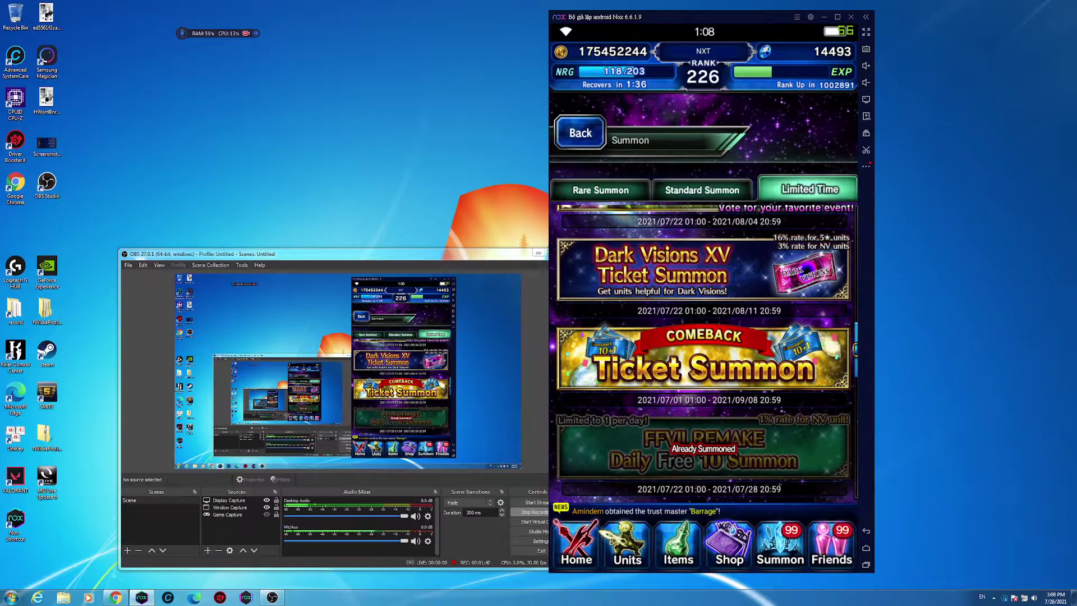
key("Escape")
left_click(765, 325)
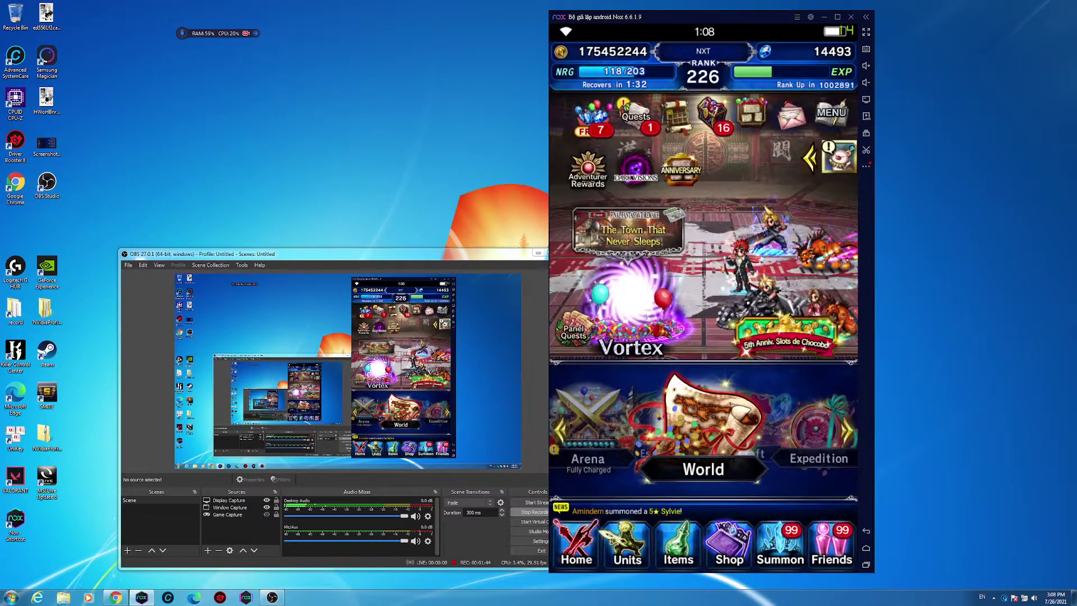
left_click(780, 546)
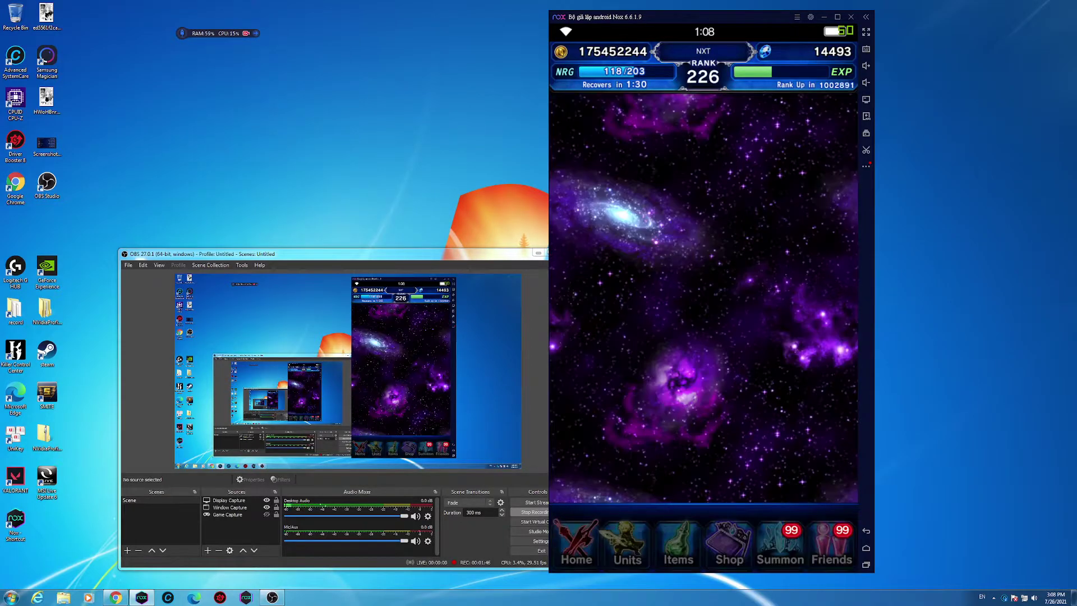
left_click(809, 190)
scroll(703, 354, "down", 5)
scroll(703, 354, "up", 3)
left_click(703, 370)
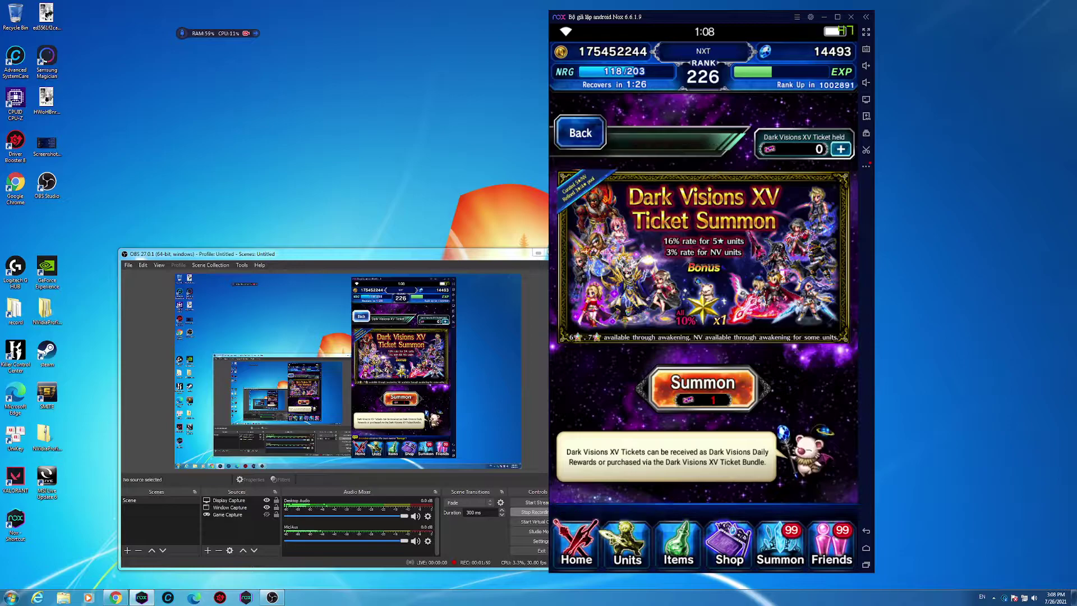
key("Escape")
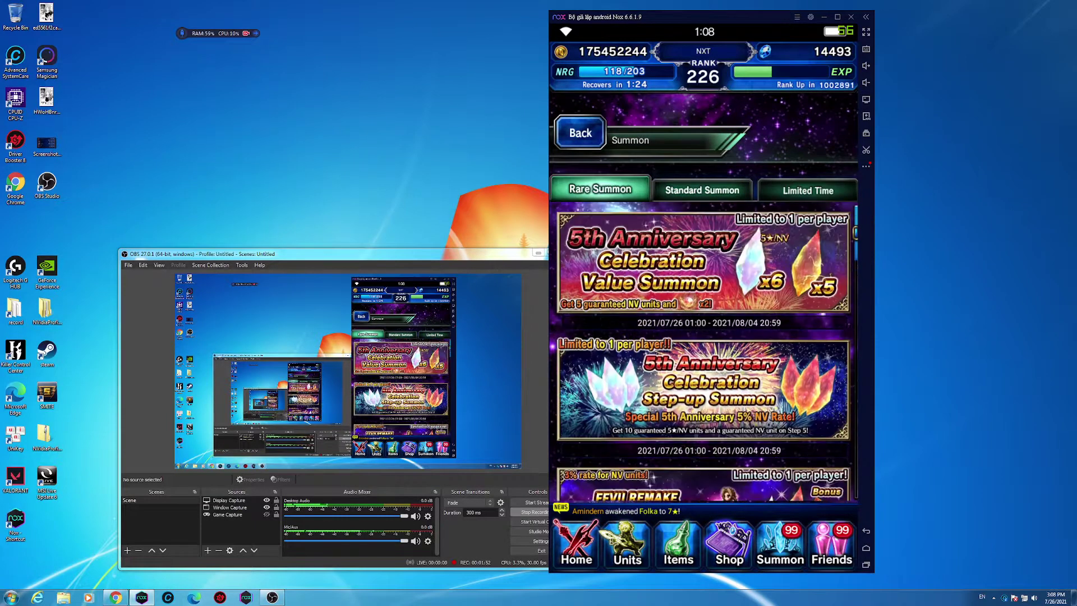
Start and confirm the 11 Summons step on the 5th Anniversary Step-up banner
left_click(703, 389)
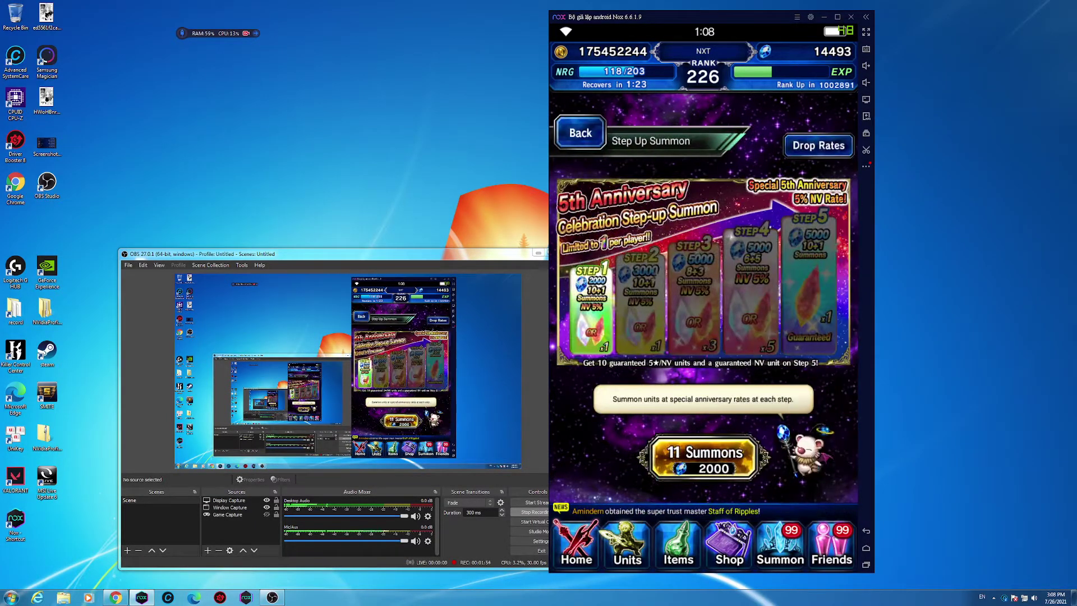
left_click(705, 459)
left_click(698, 361)
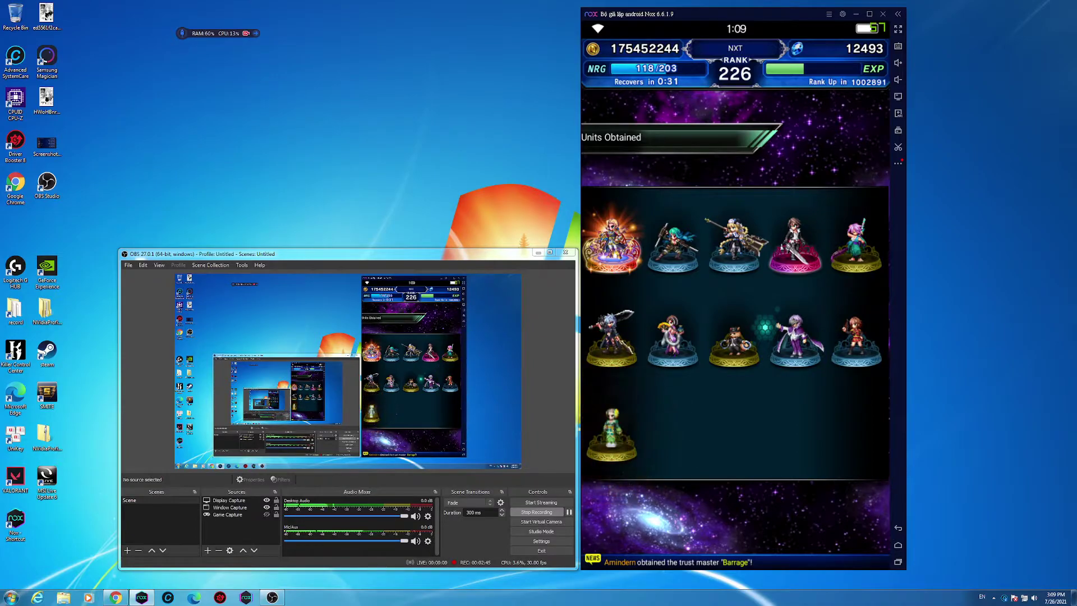
Leave the summon results and go back to the summon screen via Home
left_click(733, 508)
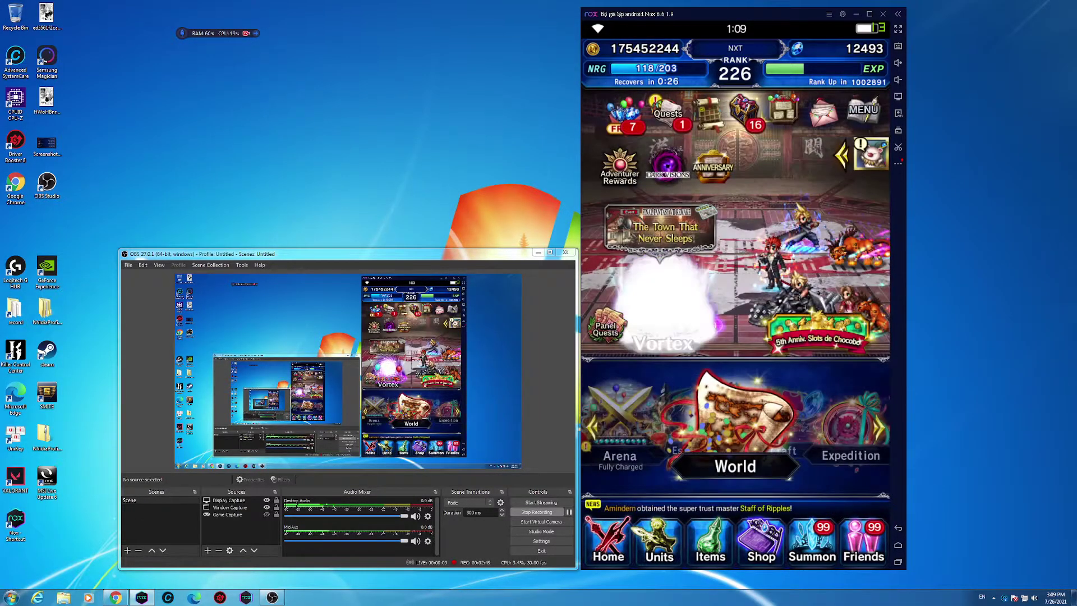
left_click(733, 464)
left_click(735, 194)
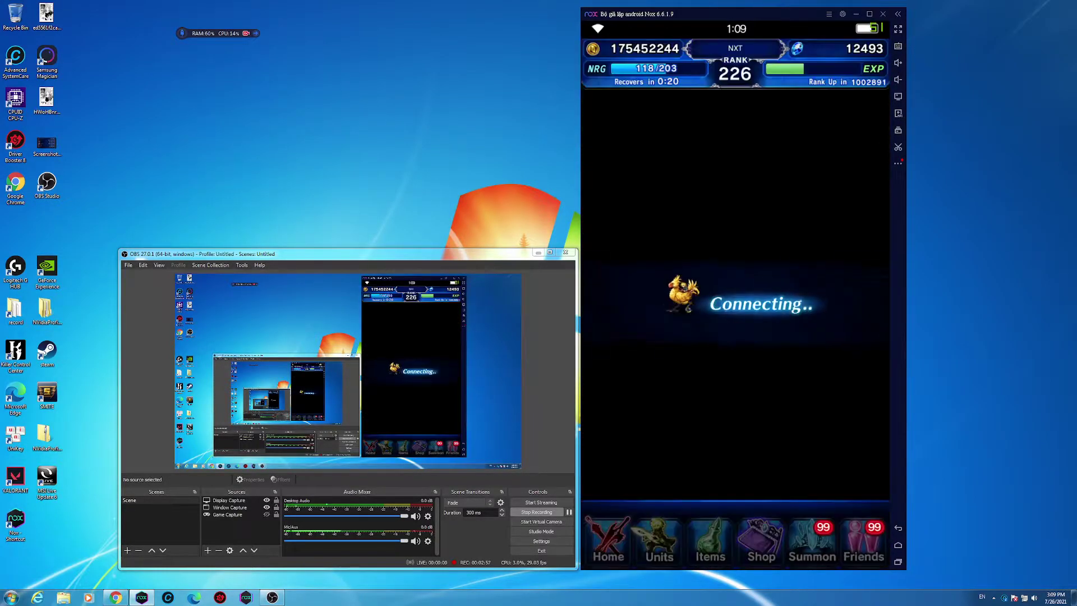
Start and confirm the next 11-unit Step-up Summon step for 3000
left_click(735, 387)
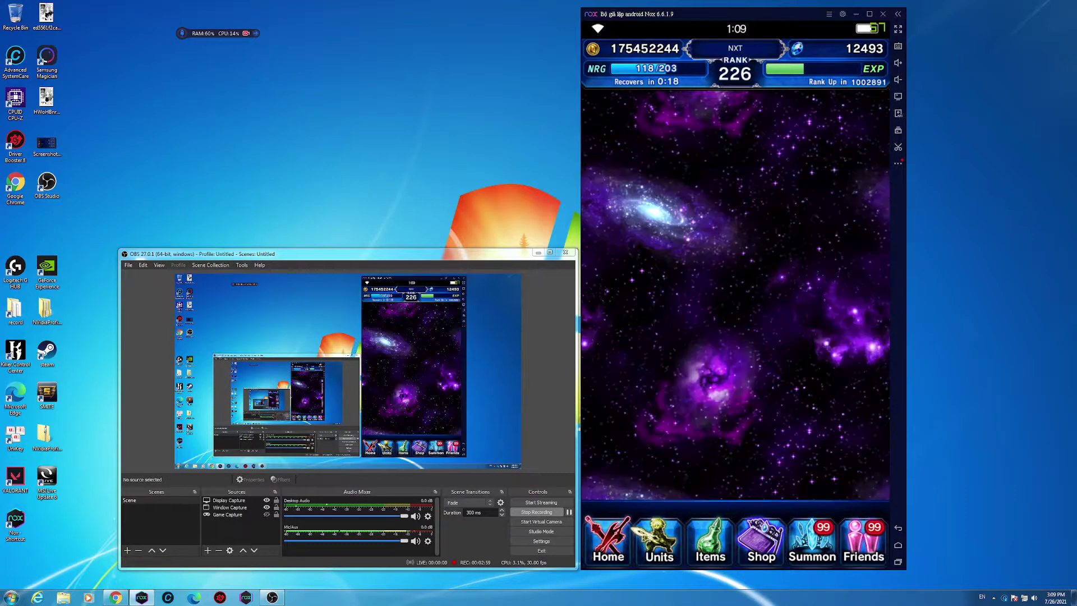
left_click(736, 457)
left_click(736, 360)
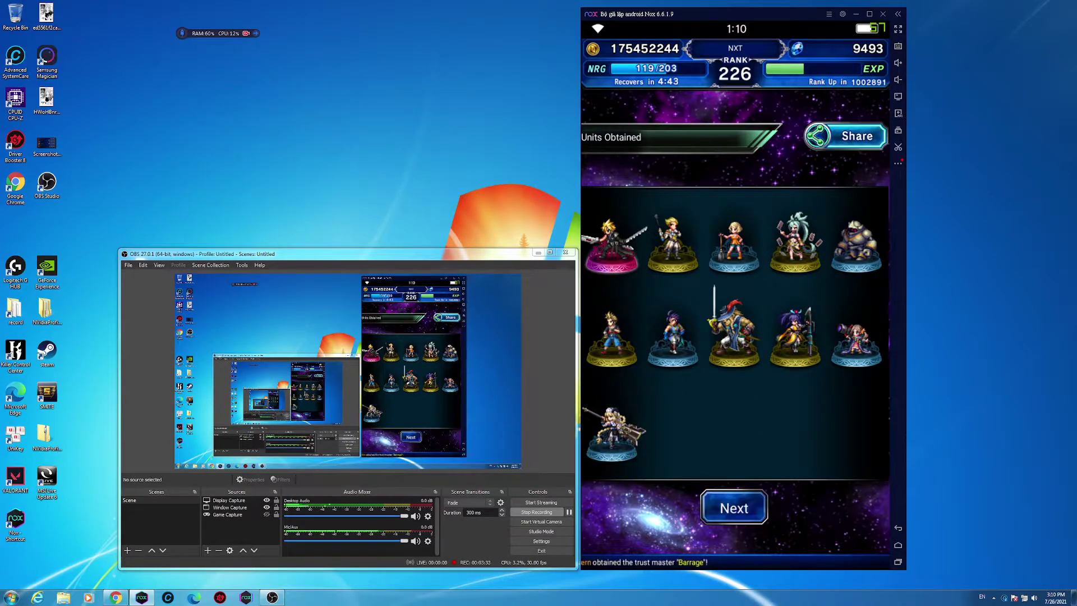
Leave the results, confirm returning home, then browse the Standard and Limited Time banners
left_click(734, 507)
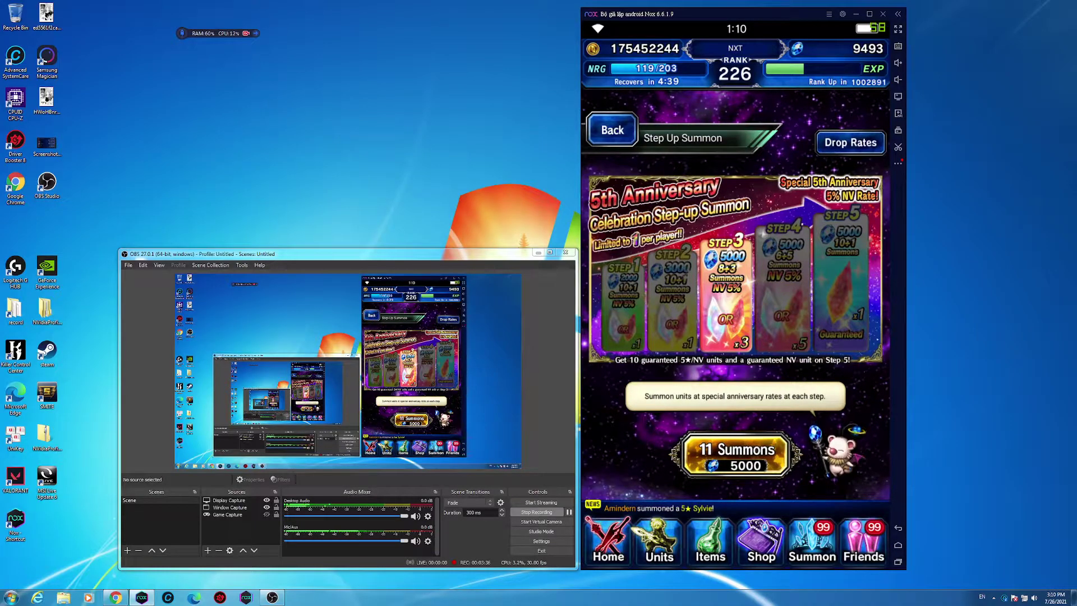
left_click(608, 543)
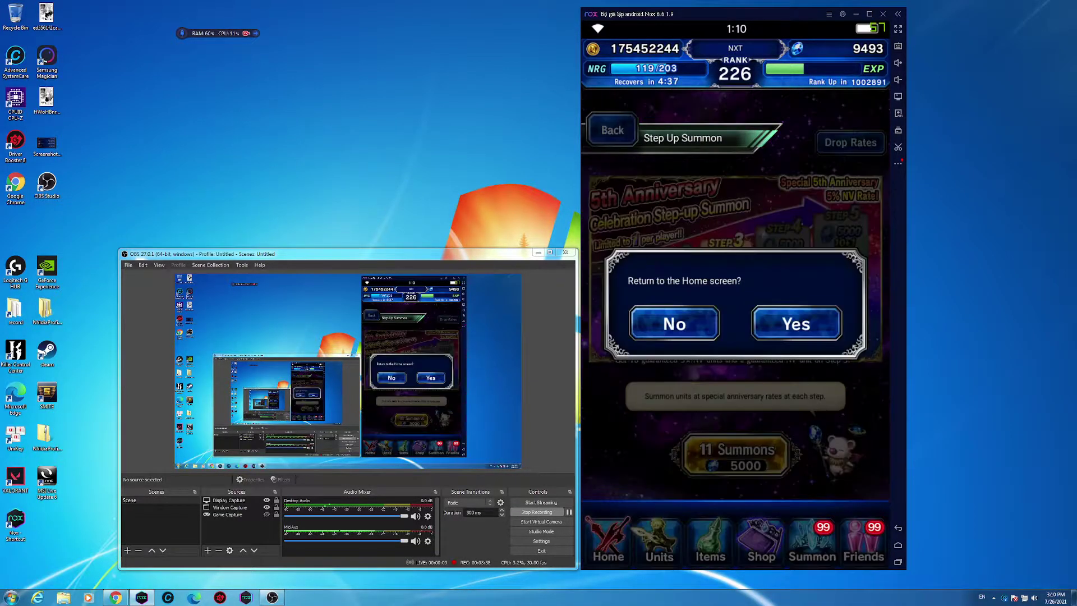
left_click(794, 319)
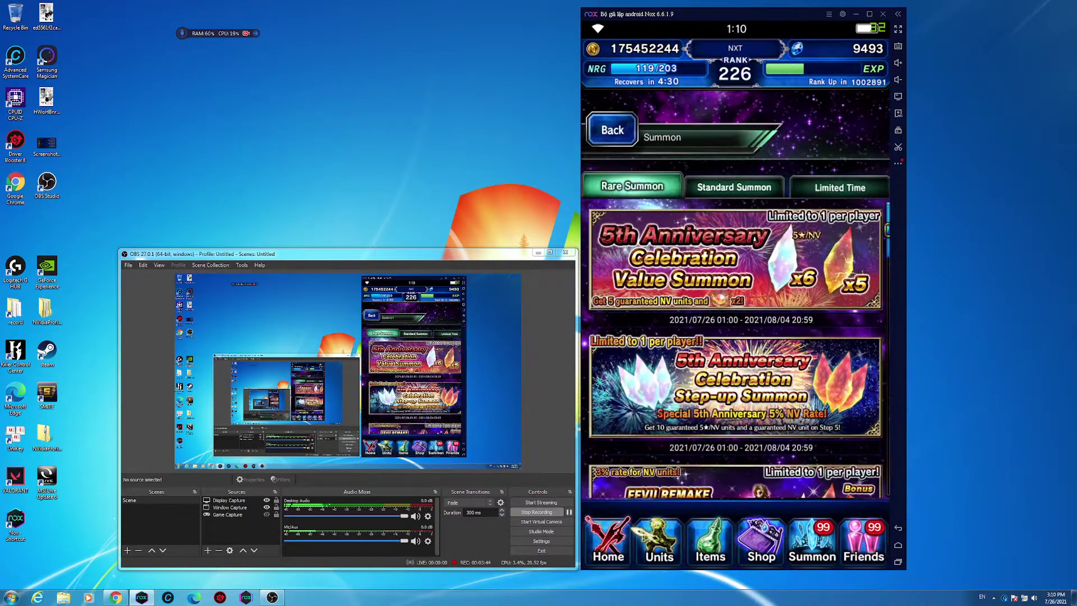
scroll(736, 350, "down", 5)
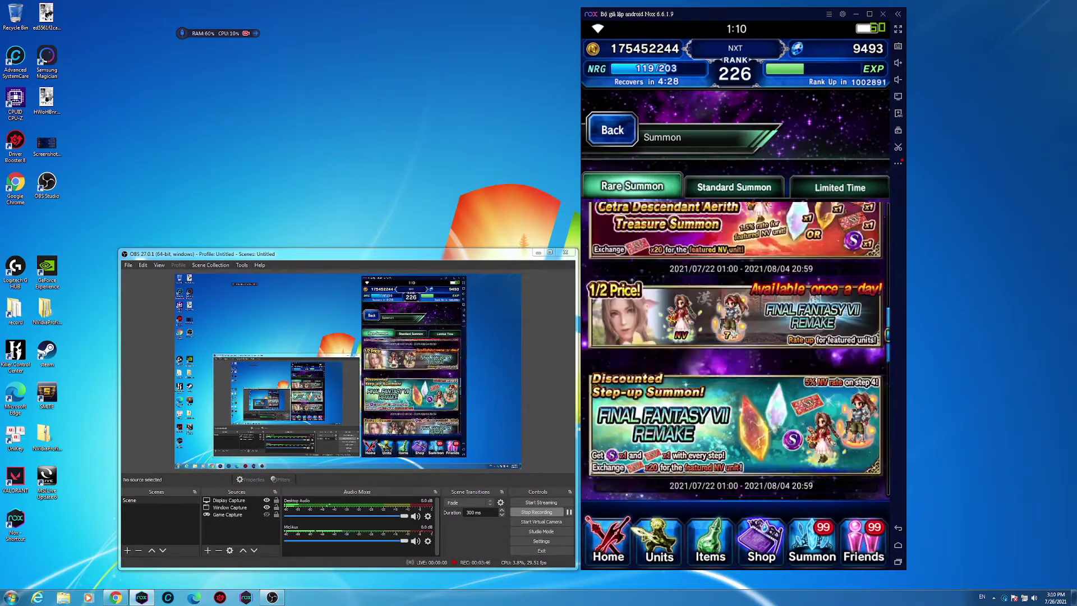
scroll(736, 349, "up", 2)
scroll(737, 349, "down", 3)
scroll(736, 349, "down", 3)
scroll(736, 350, "down", 3)
left_click(734, 187)
scroll(736, 349, "down", 3)
scroll(736, 349, "down", 3)
scroll(736, 349, "down", 3)
scroll(737, 350, "down", 2)
left_click(840, 187)
scroll(737, 350, "down", 2)
scroll(736, 349, "down", 2)
scroll(737, 350, "up", 2)
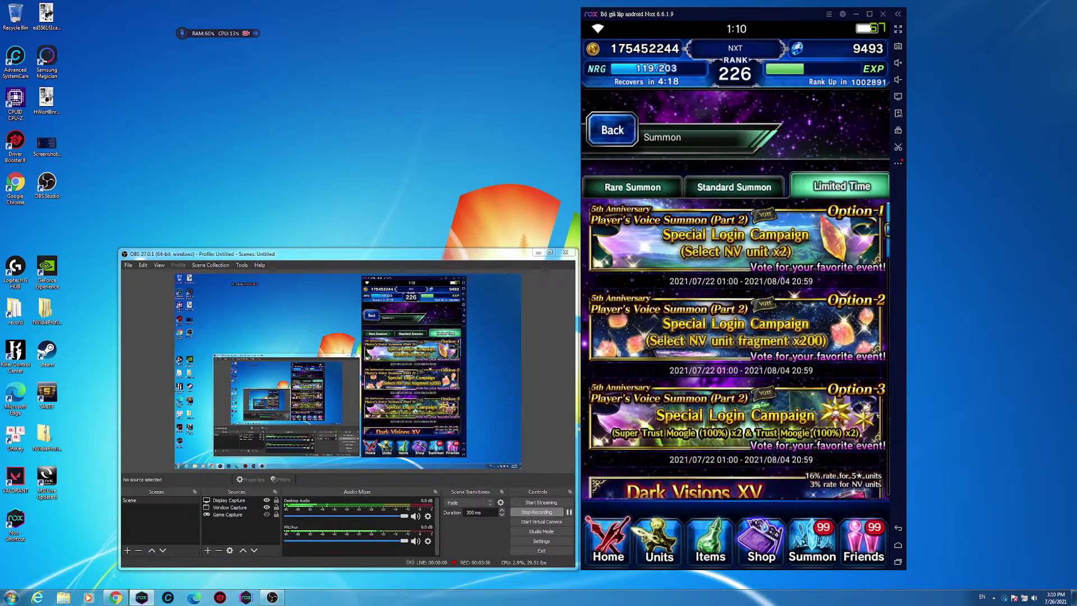
scroll(736, 350, "down", 3)
scroll(737, 350, "down", 3)
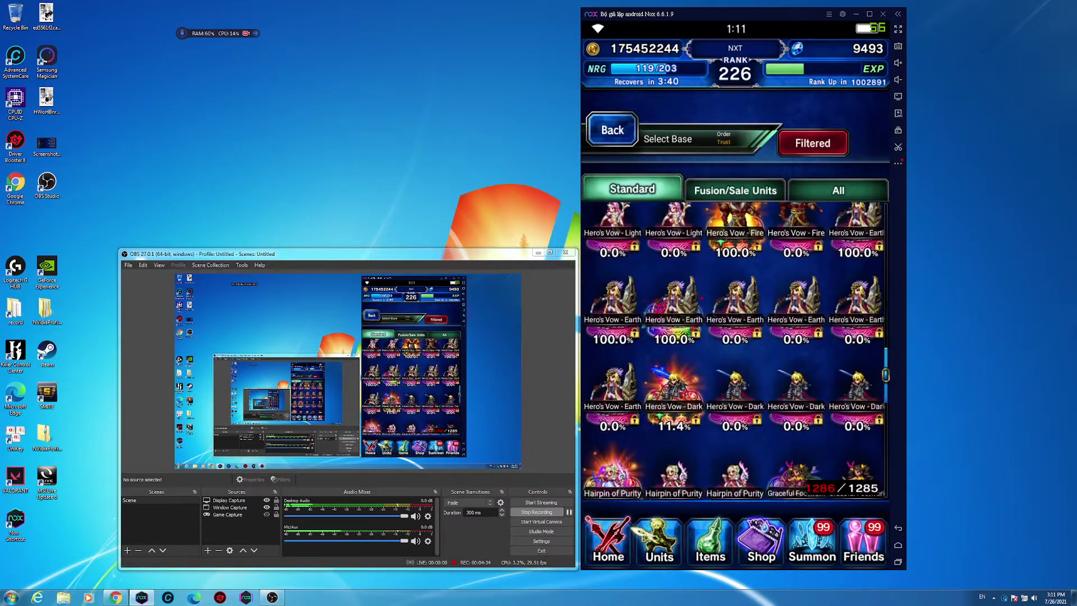
scroll(734, 350, "down", 3)
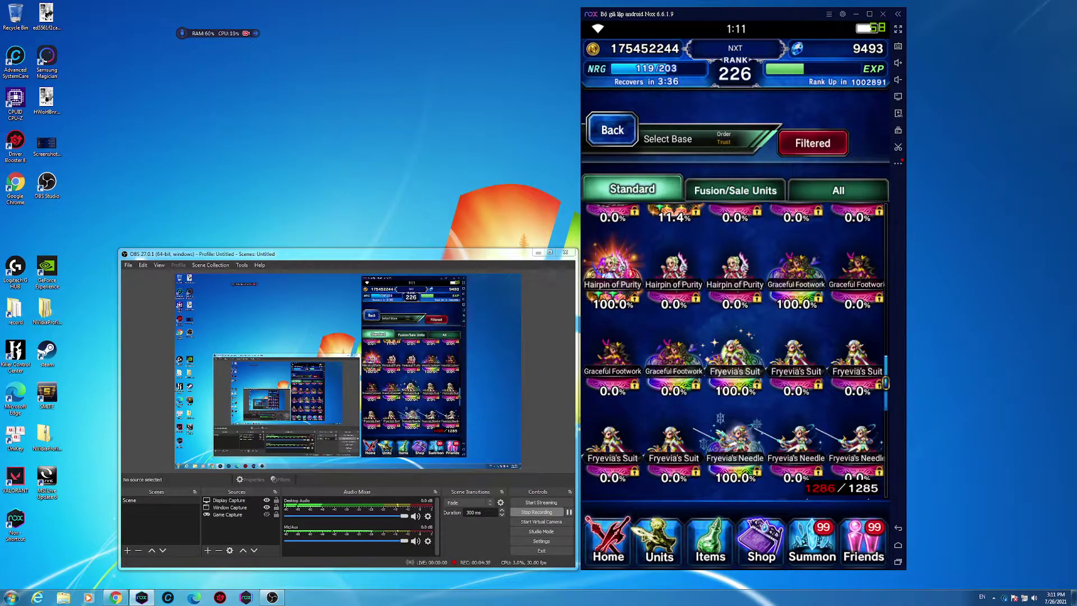
scroll(735, 350, "down", 3)
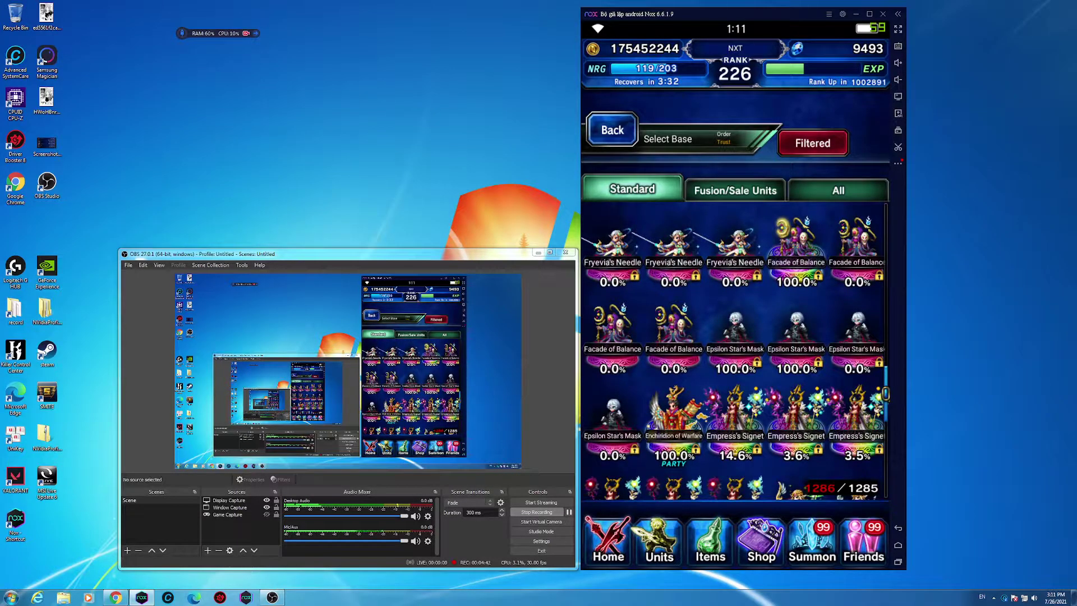
scroll(734, 349, "down", 2)
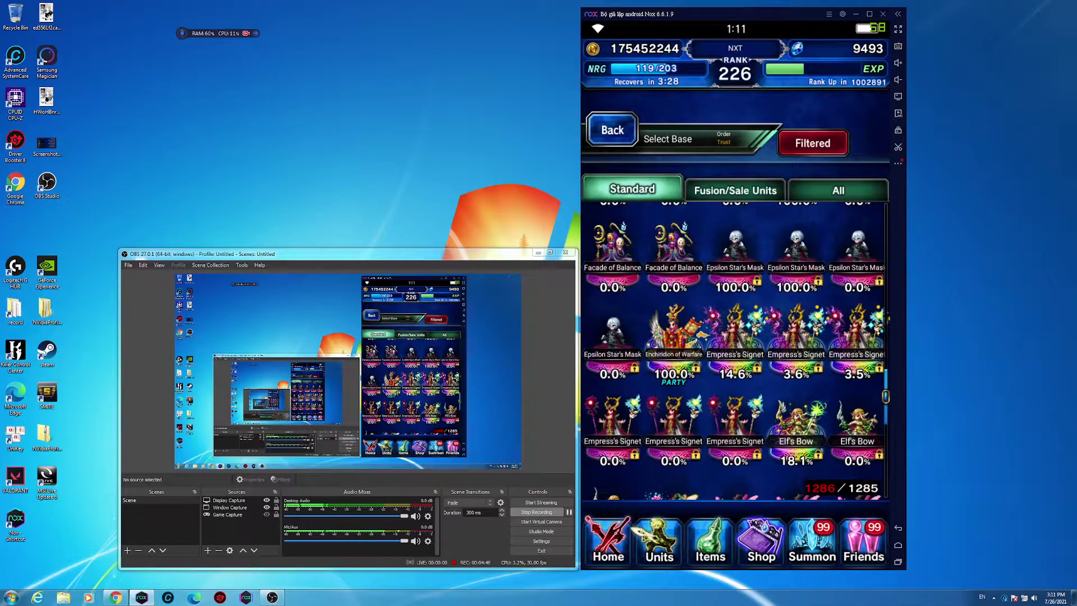
Make Epsilon Star's Mask the fusion base and list the Fusion/Sale material units
left_click(613, 337)
left_click(630, 384)
left_click(735, 189)
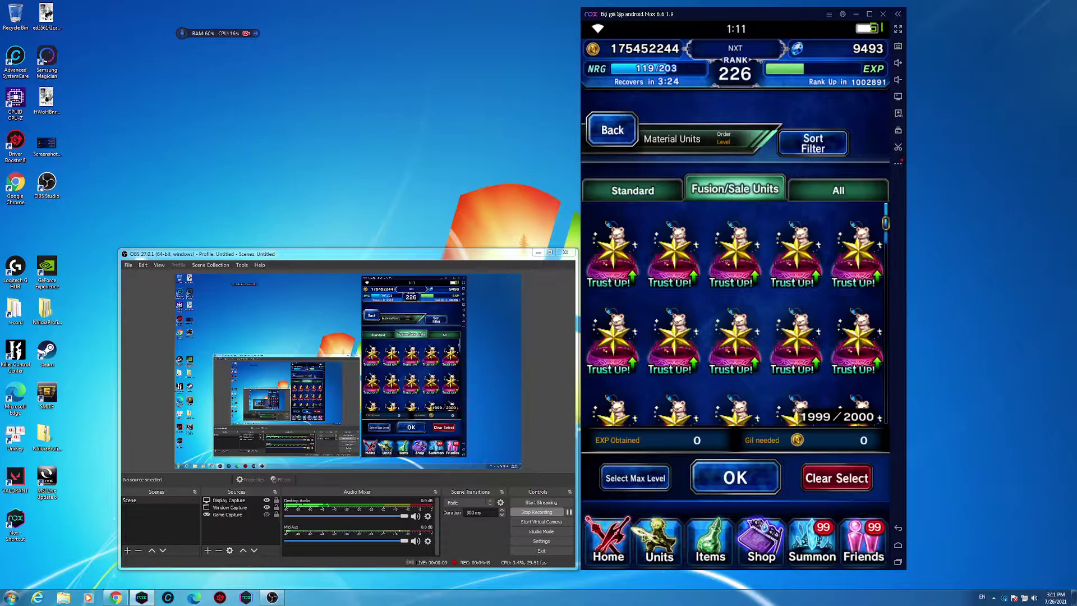
Fuse a Trust Up moogle into Nichol of the Epsilon Star
left_click(635, 478)
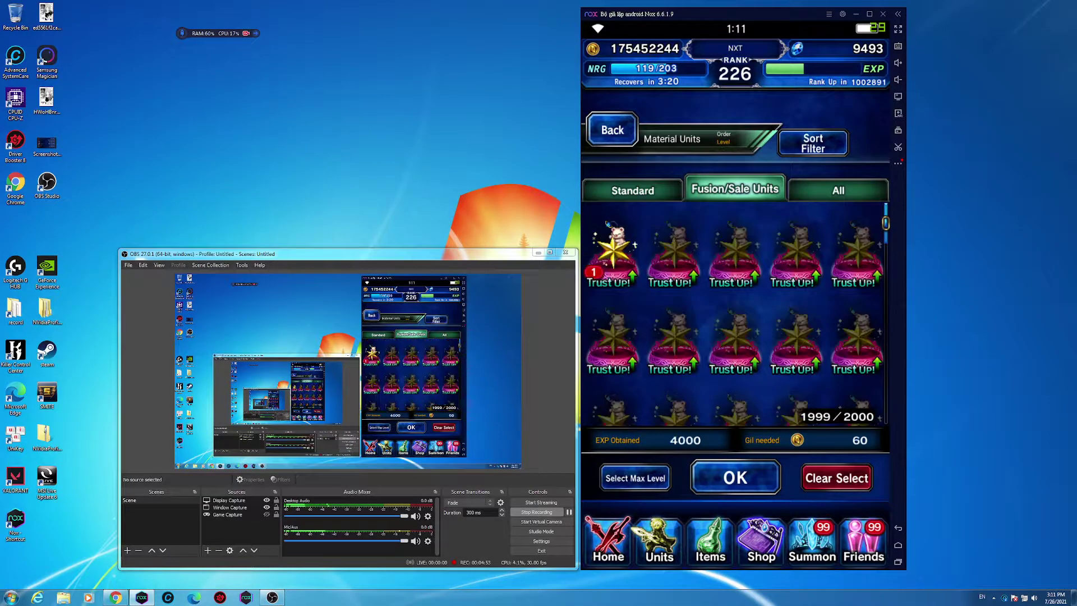
left_click(734, 478)
left_click(735, 478)
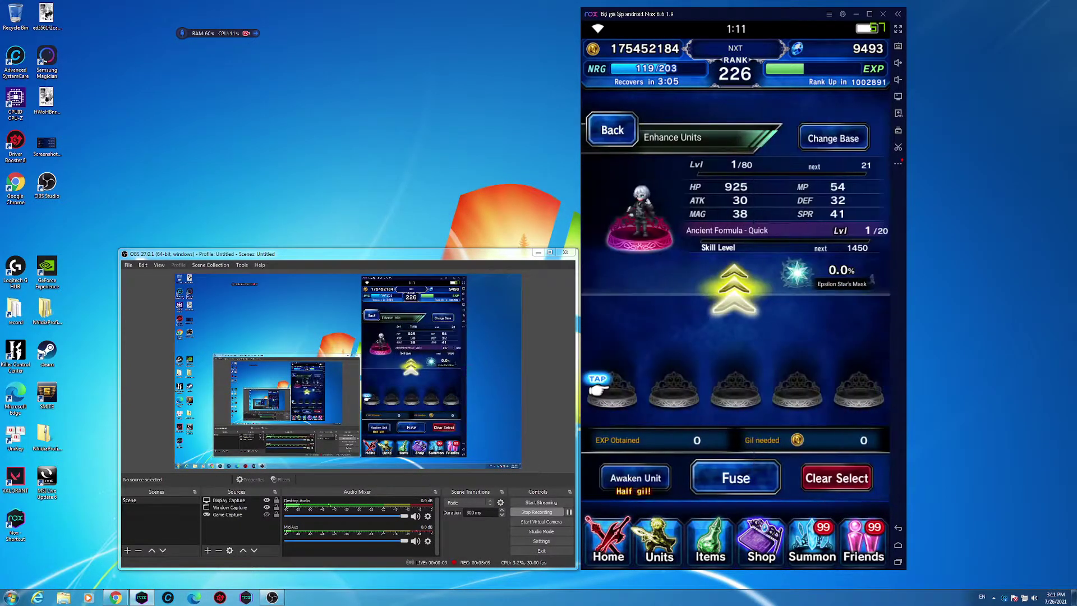
Fuse EXP-up material units to bring Nichol to its level cap
left_click(735, 191)
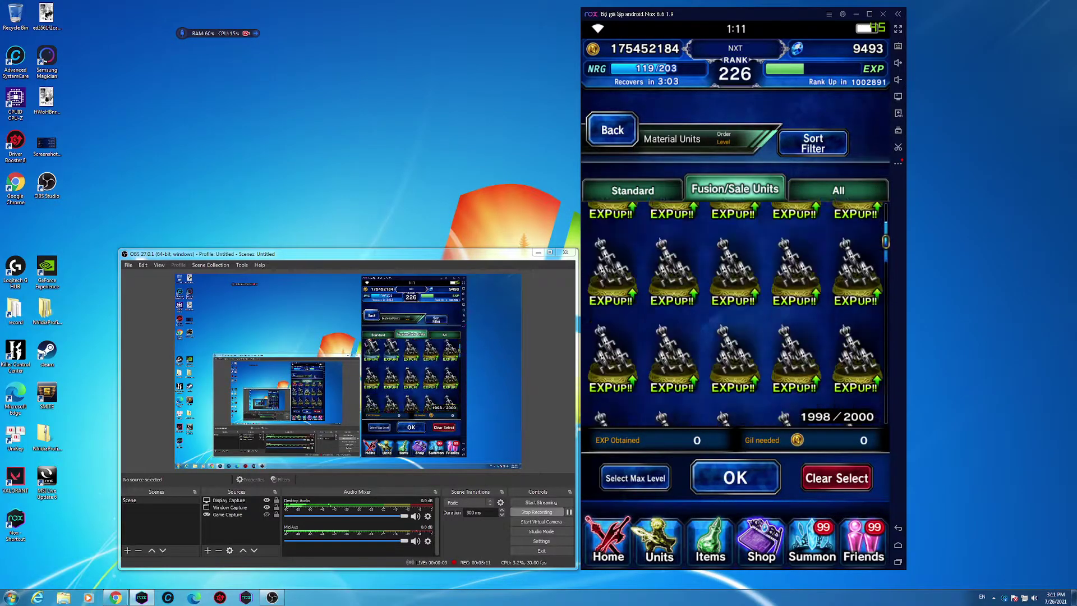
left_click(635, 478)
left_click(734, 477)
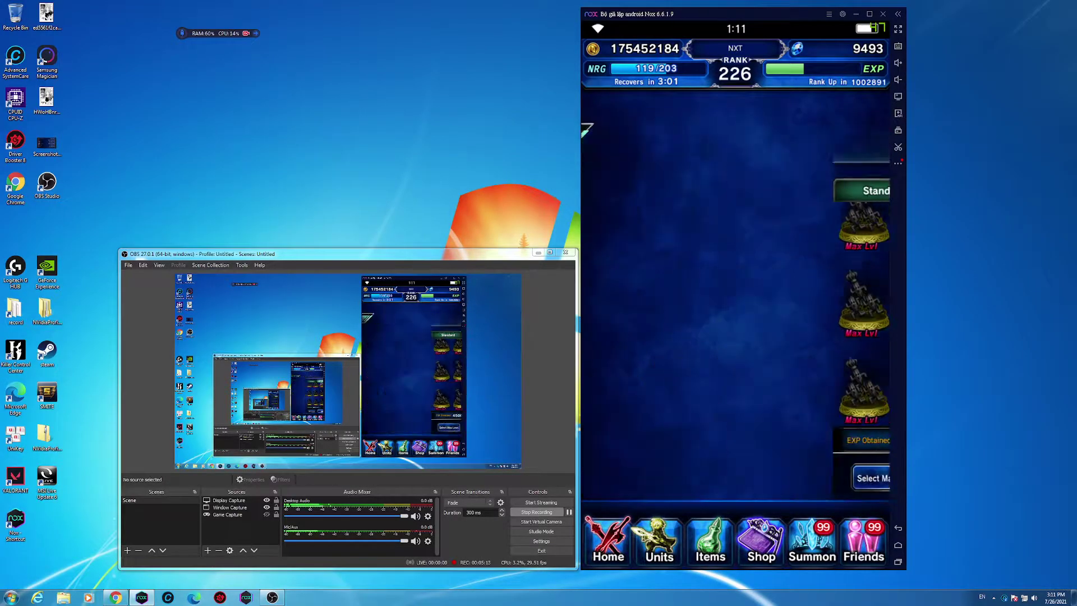
left_click(721, 474)
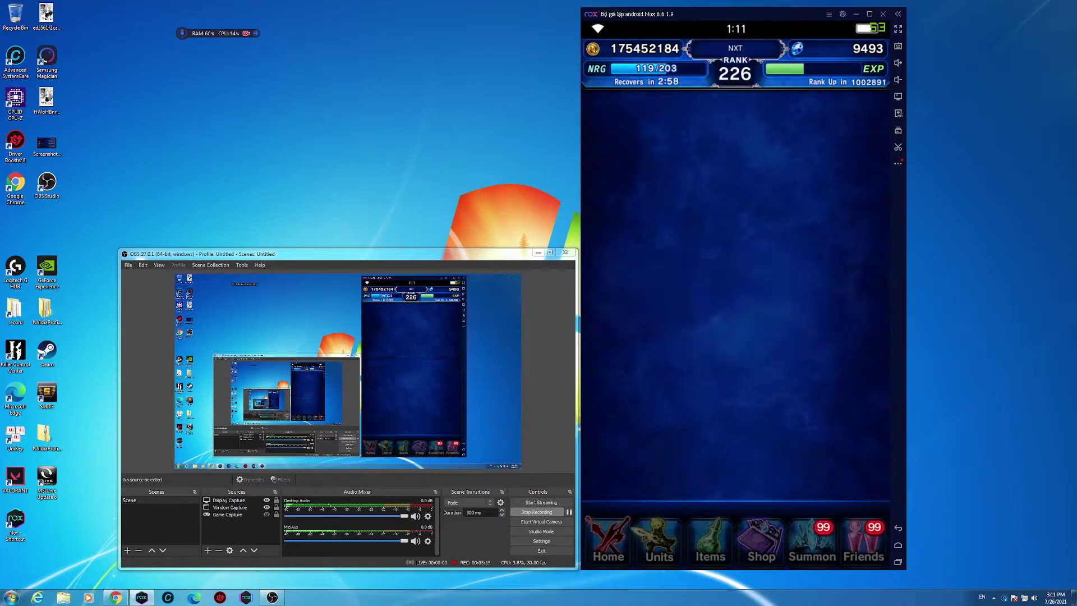
left_click(854, 478)
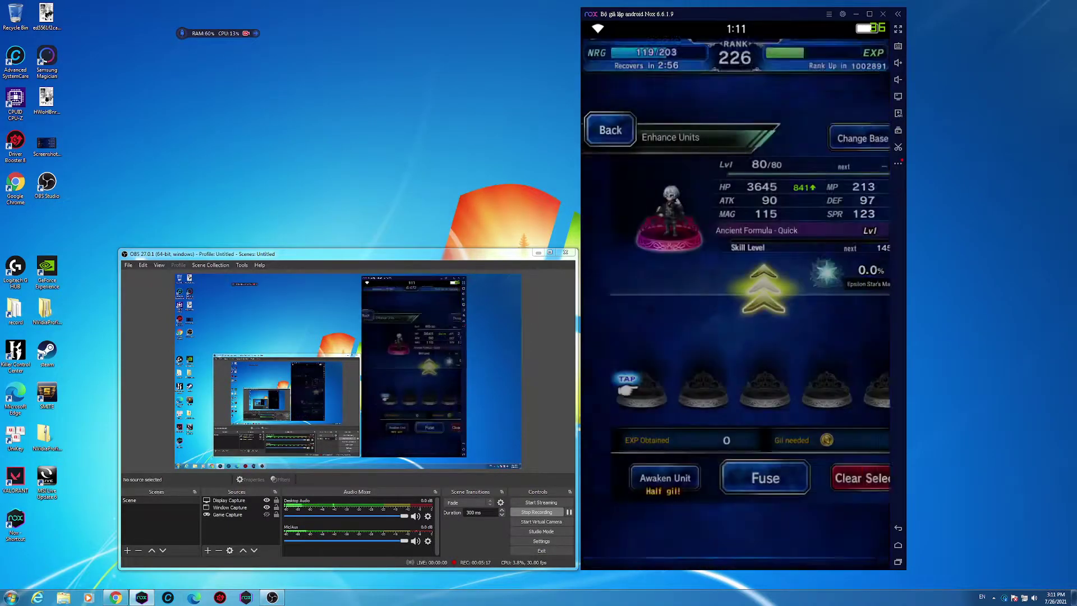
left_click(735, 477)
Awaken the maxed unit and reopen materials for the awakened base
left_click(733, 477)
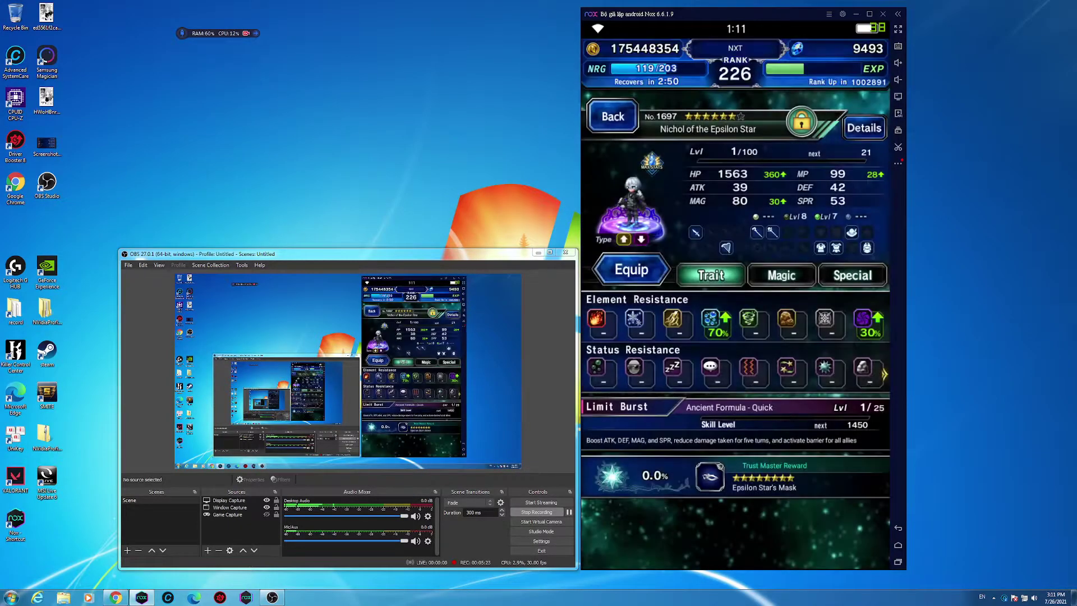
left_click(612, 116)
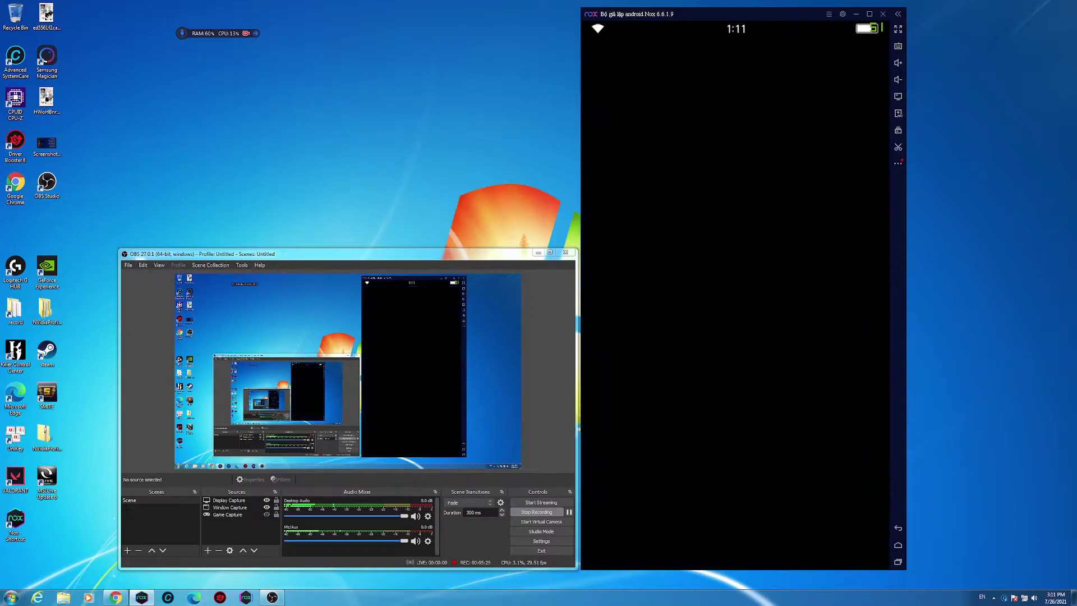
left_click(733, 384)
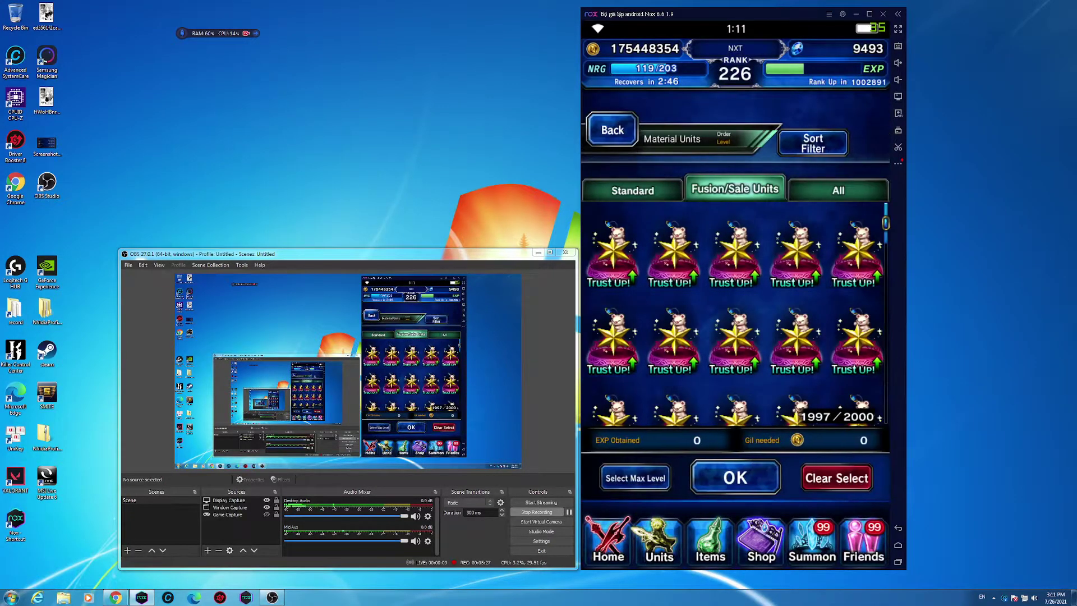
scroll(734, 320, "down", 5)
Fuse EXP materials again to raise Nichol to level 100/100
left_click(636, 476)
left_click(734, 477)
left_click(738, 474)
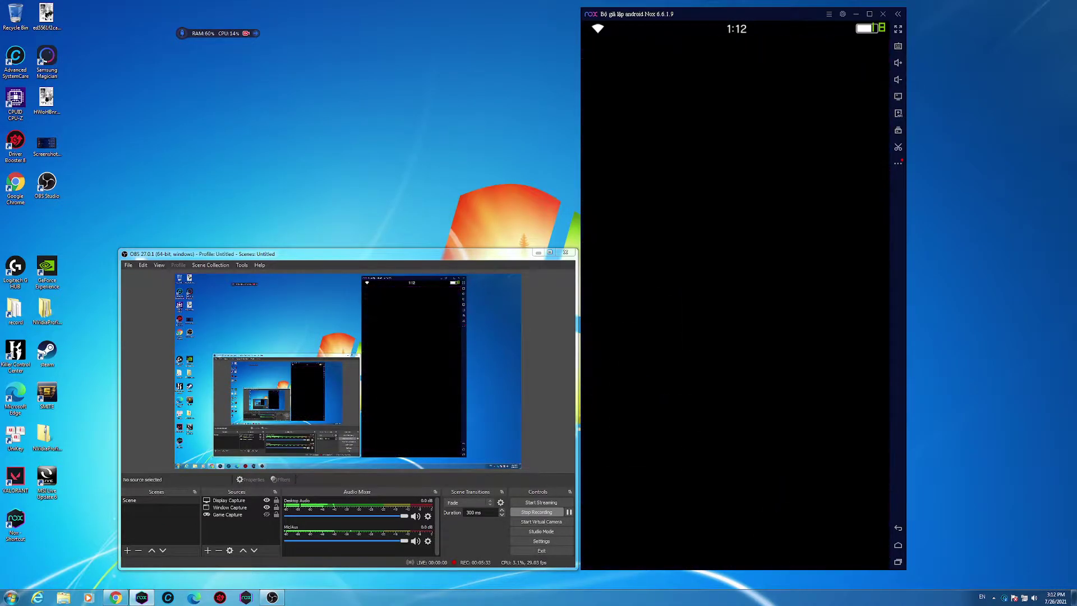
left_click(636, 478)
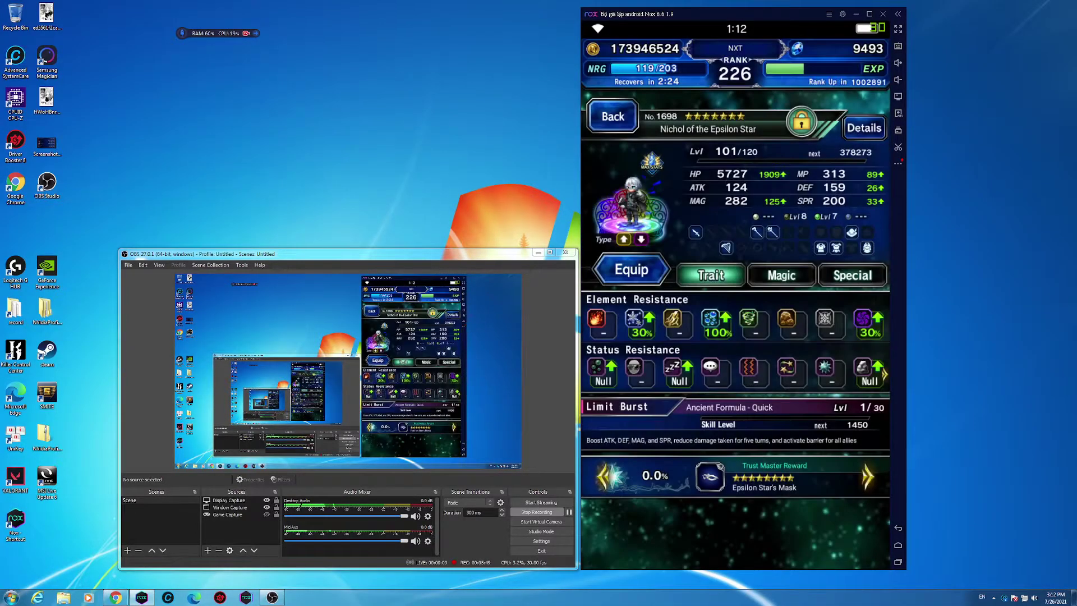
Awaken Nichol to 7★, read the Exceptional Ingenuity details, then return to the Awaken list
left_click(732, 476)
scroll(736, 337, "down", 1)
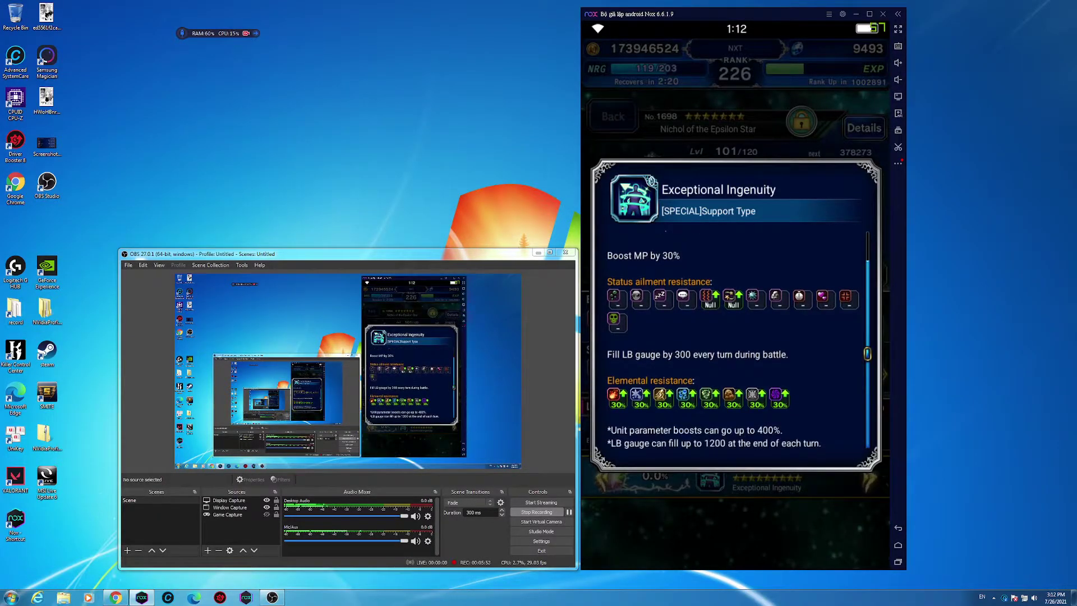
scroll(736, 337, "up", 1)
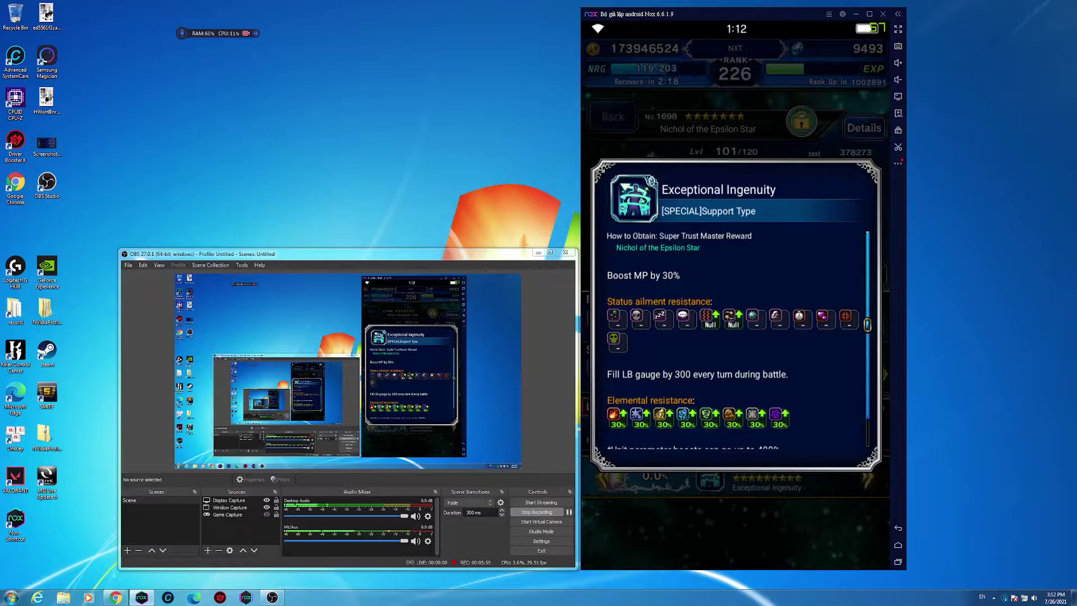
scroll(737, 337, "down", 1)
scroll(737, 337, "up", 1)
scroll(736, 337, "down", 1)
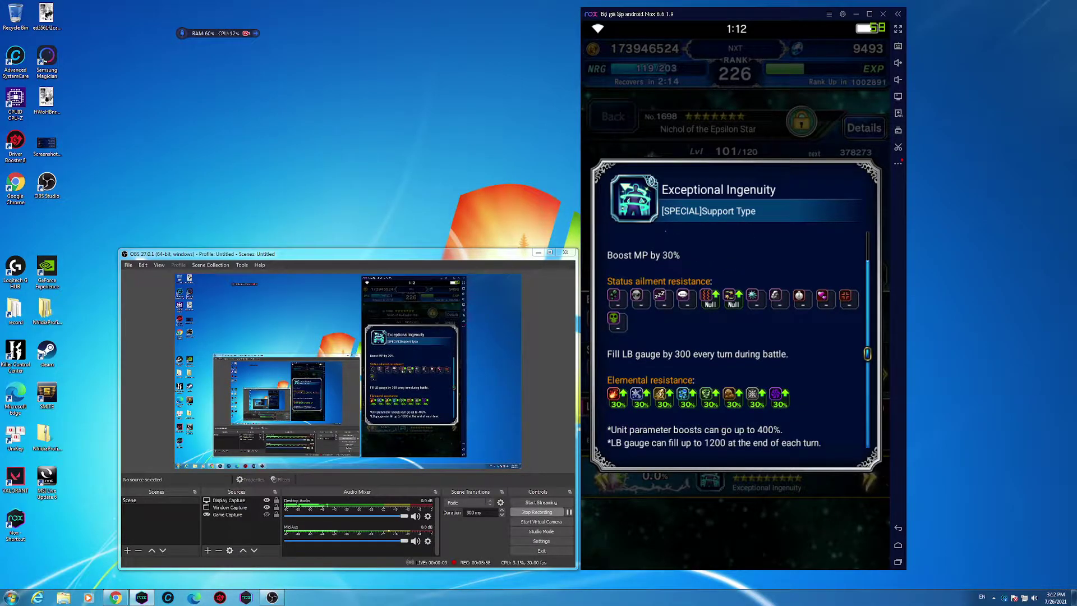
key("Escape")
key("Escape")
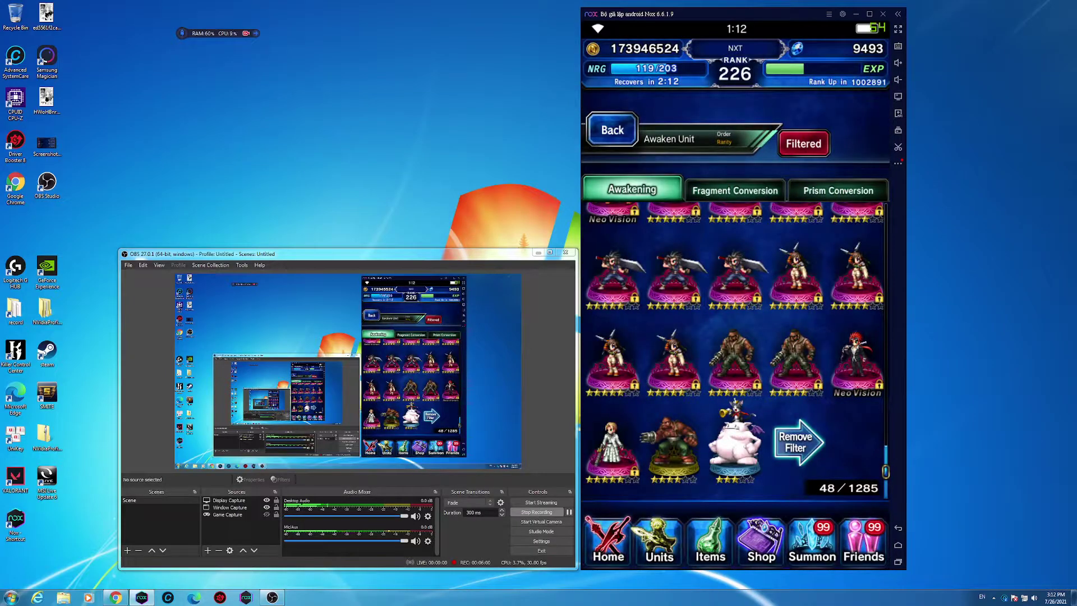
Back out to Manage Party to start choosing a fusion base unit
key("Escape")
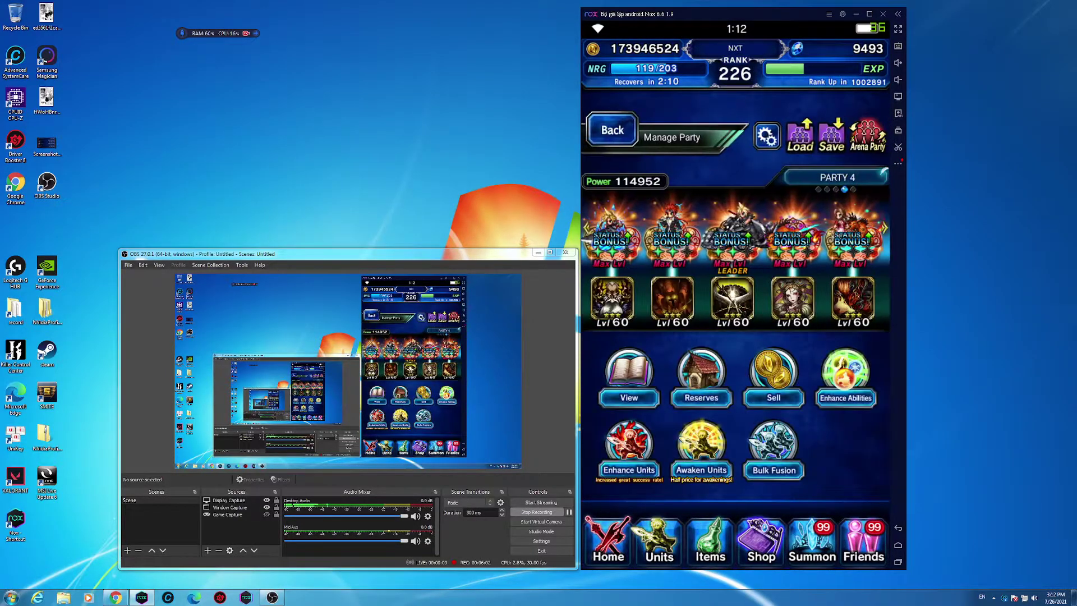
key("Escape")
scroll(734, 354, "down", 5)
scroll(734, 354, "down", 5)
scroll(734, 353, "down", 5)
scroll(734, 354, "down", 3)
scroll(734, 354, "up", 3)
scroll(735, 353, "down", 3)
scroll(735, 354, "up", 3)
scroll(734, 354, "up", 1)
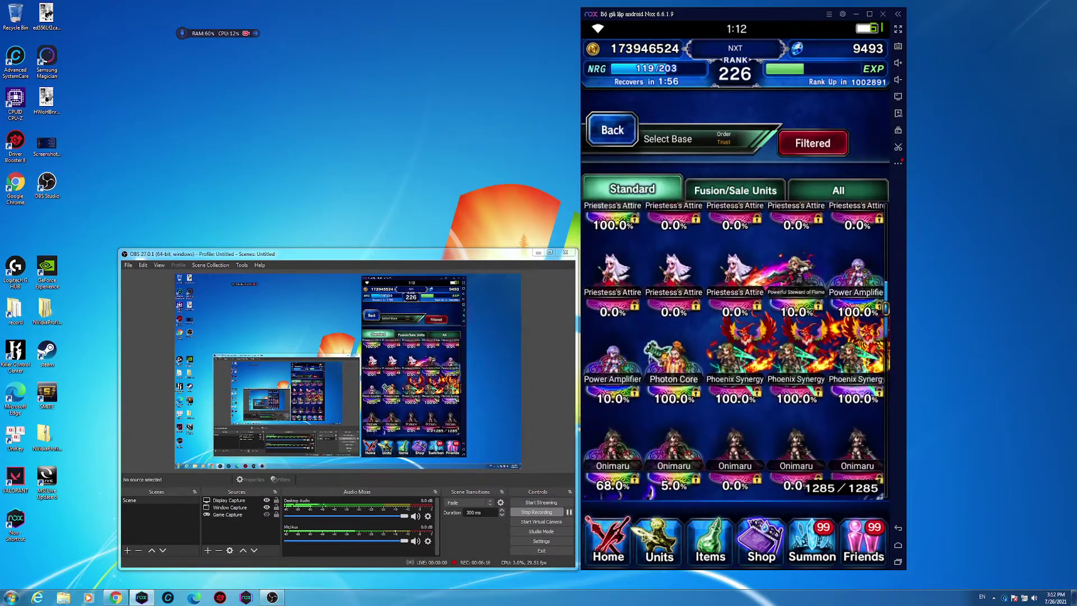
scroll(734, 349, "down", 5)
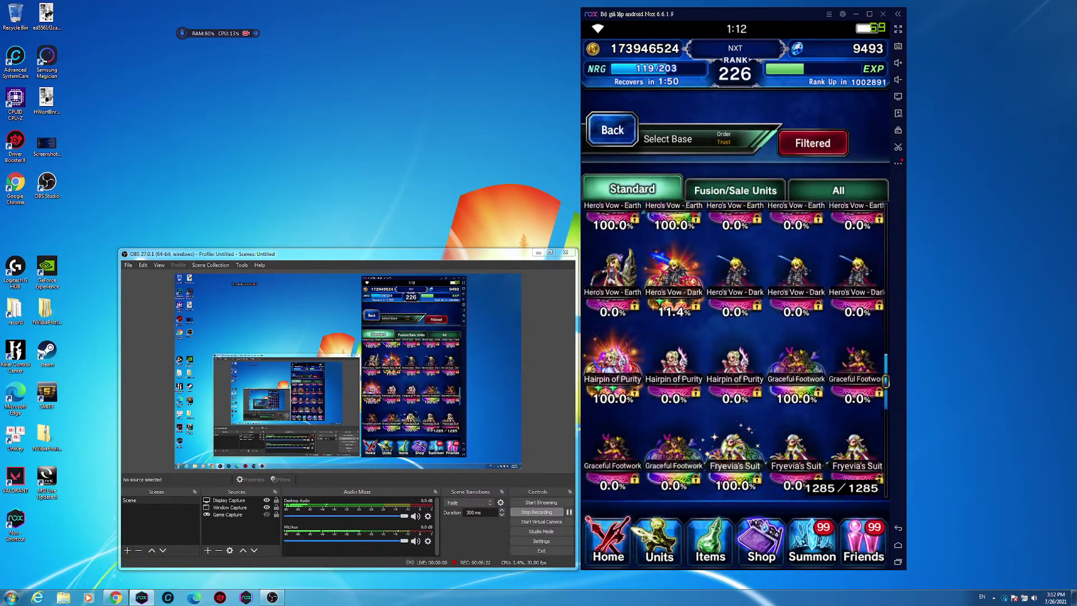
scroll(734, 349, "down", 10)
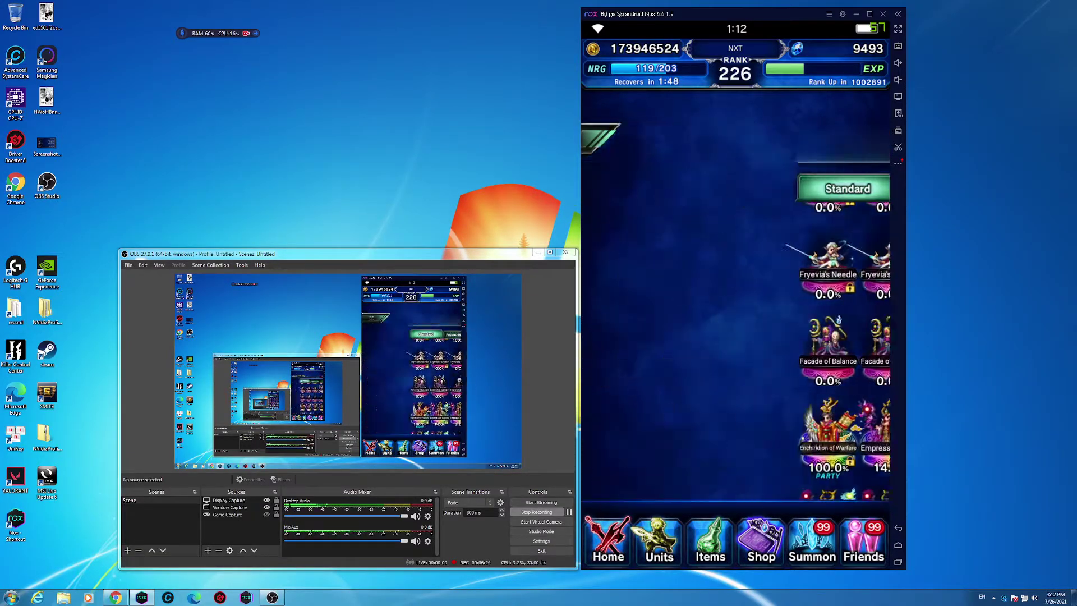
Choose the awakened 7★ Nichol as the fusion base
left_click(612, 129)
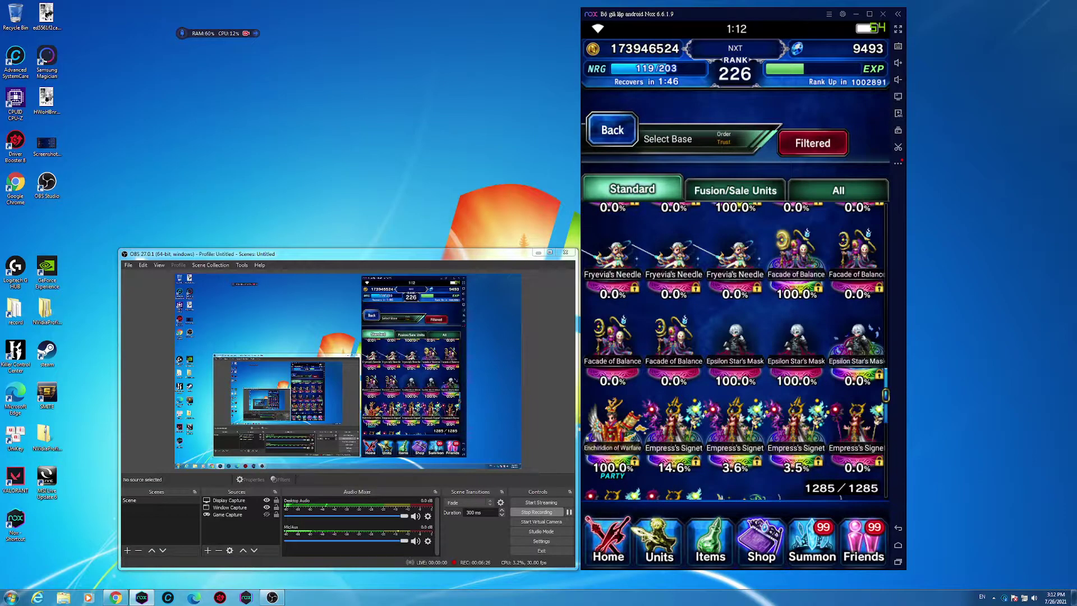
left_click(735, 341)
Add two Nichol copies as materials and accept every fusion warning, including the Trust Moogle one
left_click(654, 396)
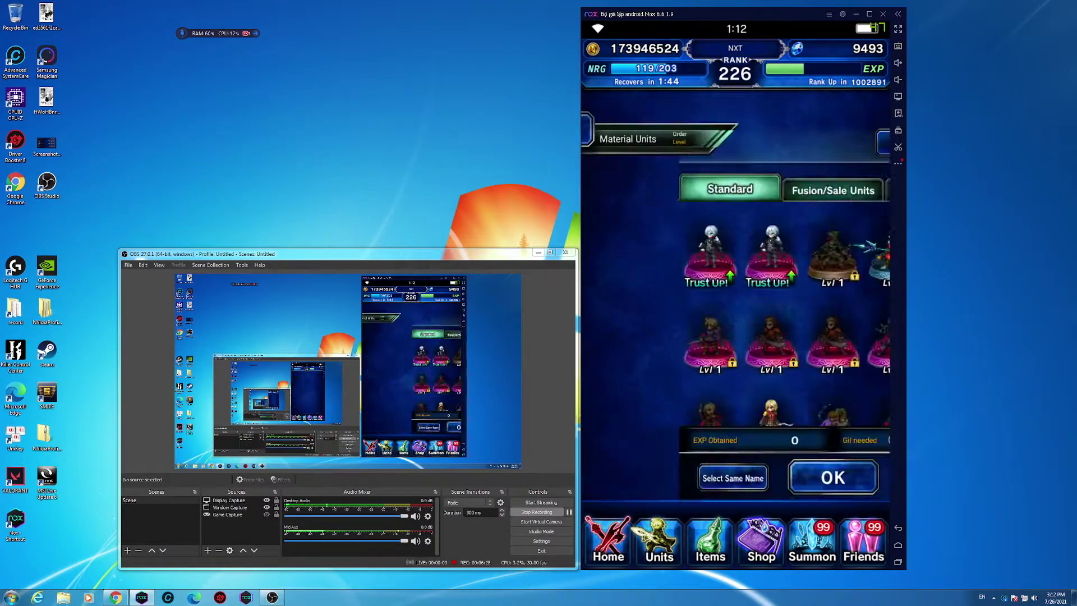
left_click(735, 477)
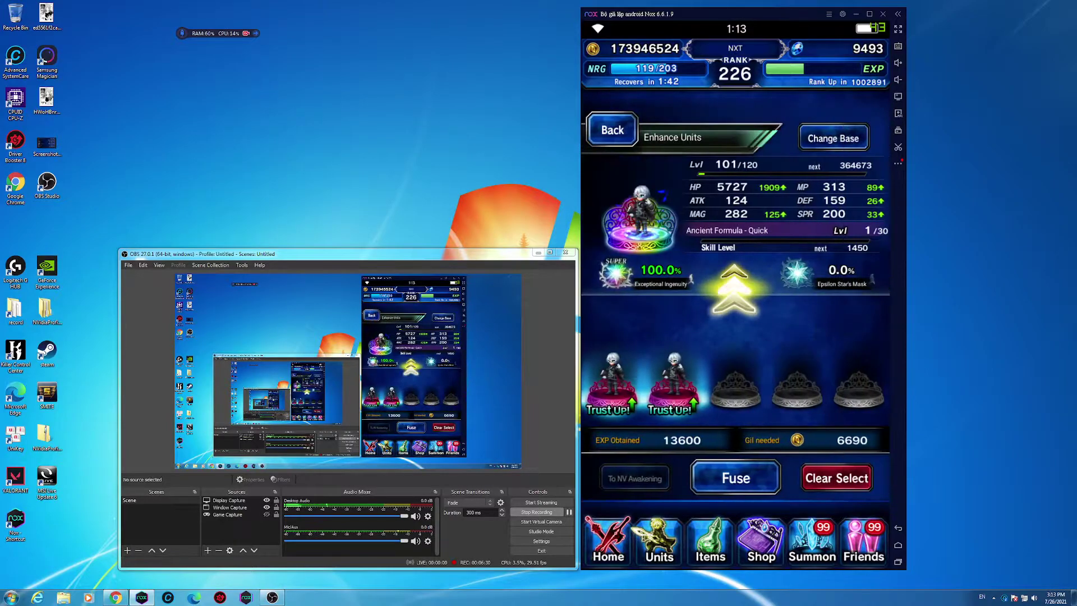
left_click(735, 477)
left_click(796, 380)
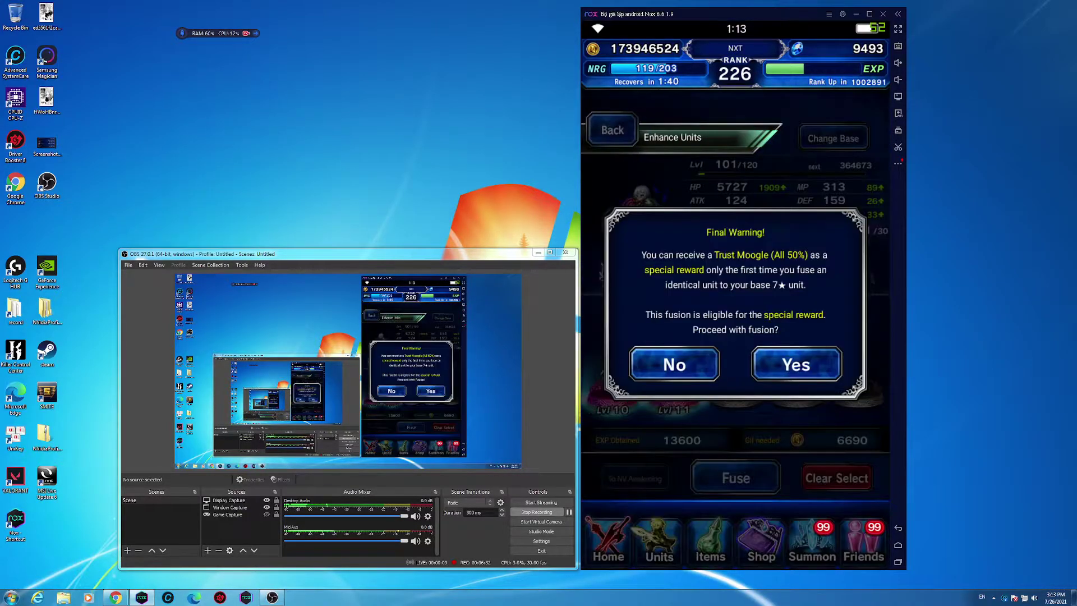
left_click(793, 364)
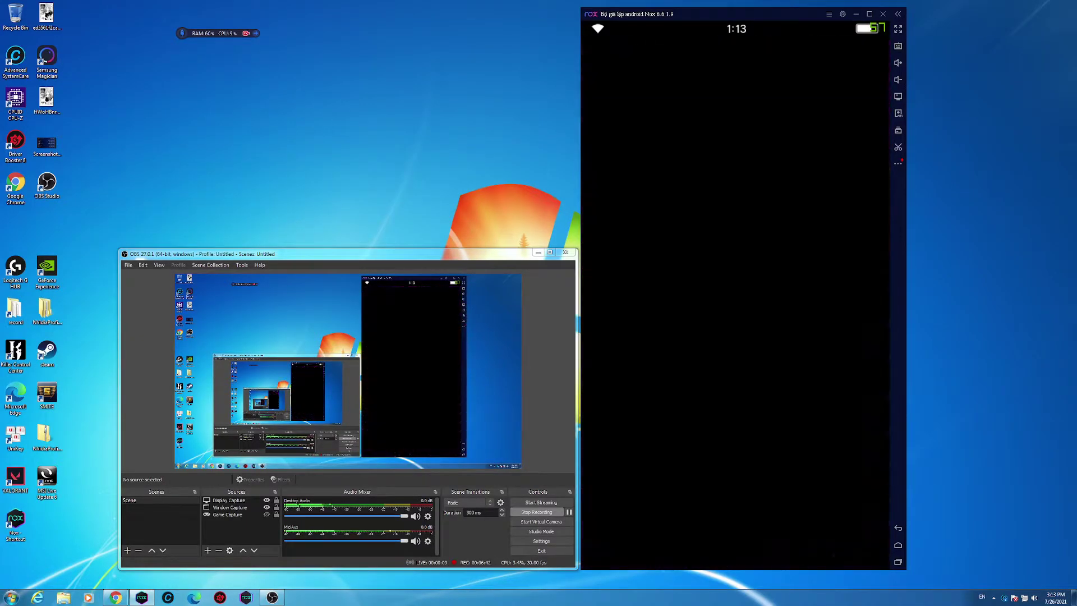
Return to the Select Base list and review its unit filter settings
left_click(837, 138)
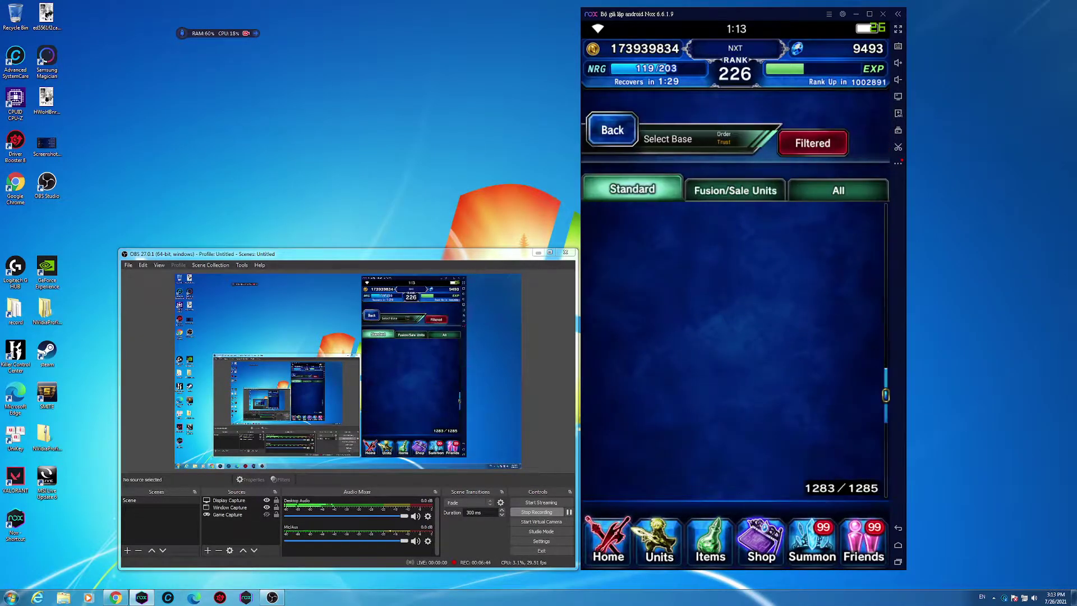
scroll(732, 354, "down", 3)
scroll(732, 353, "down", 3)
scroll(732, 353, "down", 3)
scroll(733, 353, "down", 3)
scroll(732, 353, "down", 3)
scroll(732, 353, "down", 3)
scroll(732, 353, "down", 3)
scroll(732, 354, "down", 2)
scroll(732, 353, "down", 3)
scroll(733, 354, "down", 3)
scroll(733, 353, "down", 3)
scroll(732, 353, "down", 2)
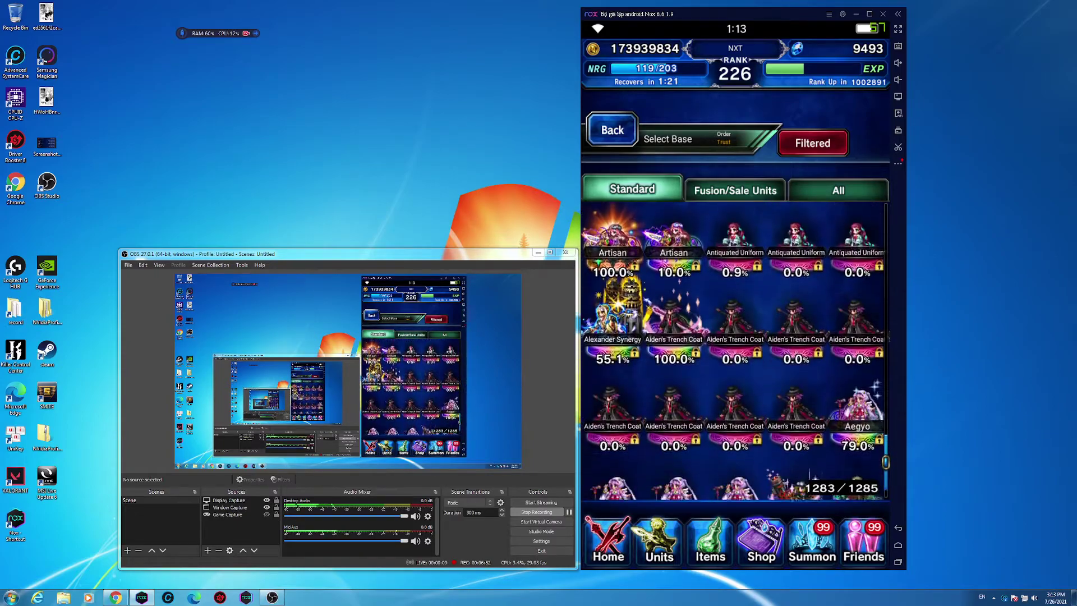
scroll(732, 353, "down", 2)
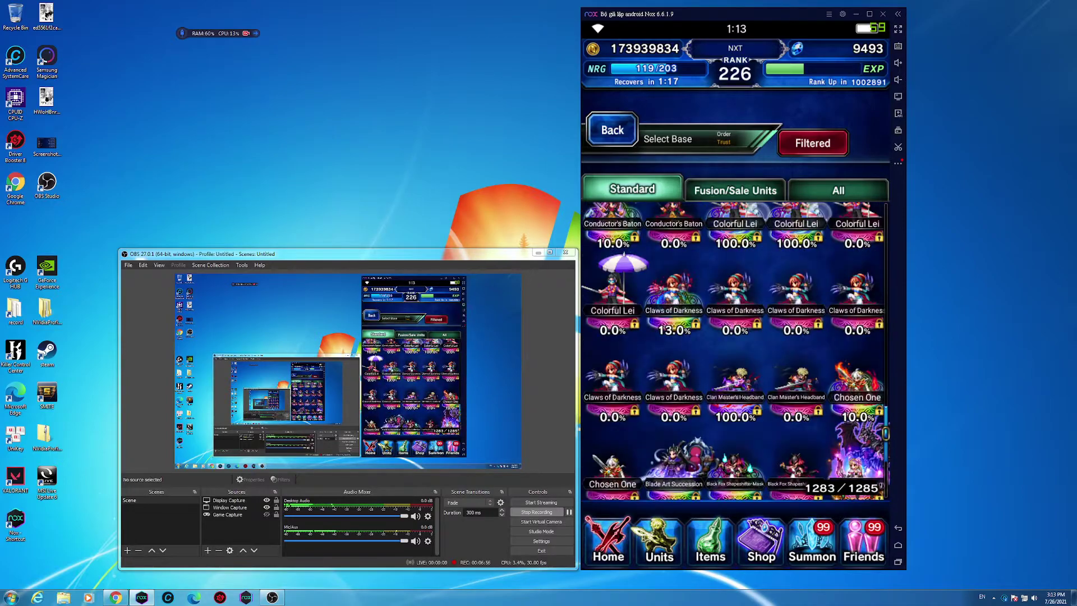
scroll(732, 353, "up", 2)
scroll(733, 353, "up", 2)
scroll(733, 354, "up", 1)
scroll(732, 353, "up", 5)
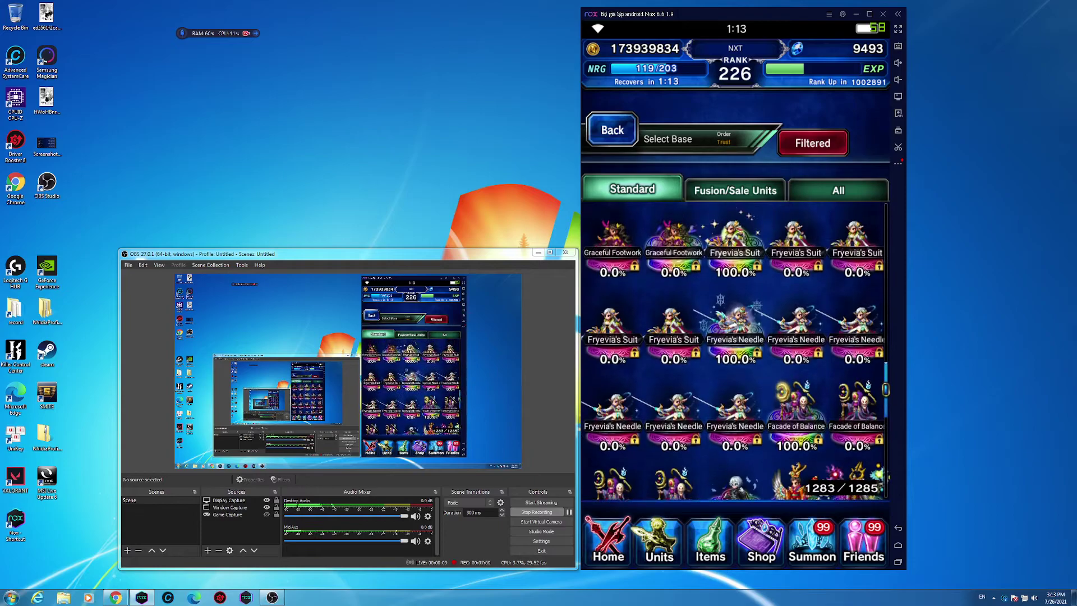
left_click(812, 143)
scroll(732, 295, "down", 3)
scroll(733, 295, "down", 3)
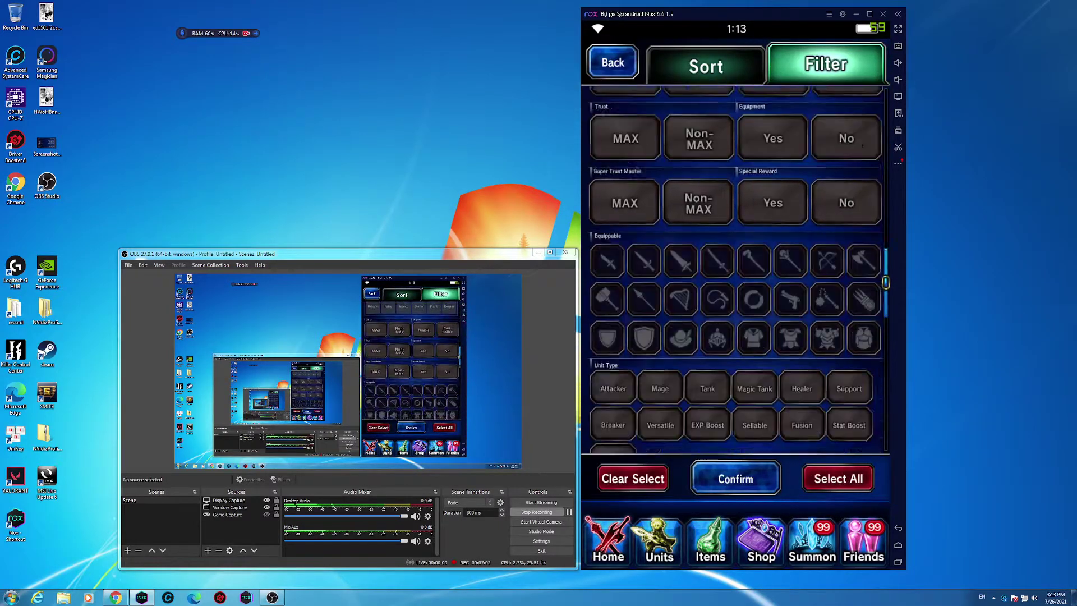
scroll(732, 295, "down", 5)
scroll(732, 295, "down", 2)
left_click(735, 478)
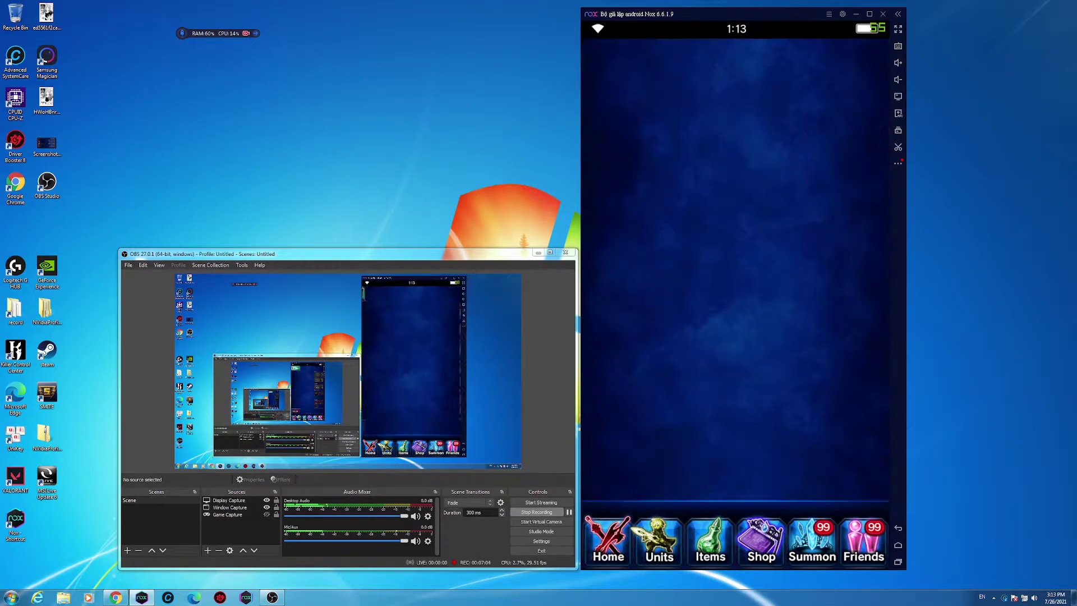
scroll(734, 345, "down", 3)
scroll(735, 345, "down", 3)
scroll(734, 345, "down", 2)
scroll(734, 345, "up", 2)
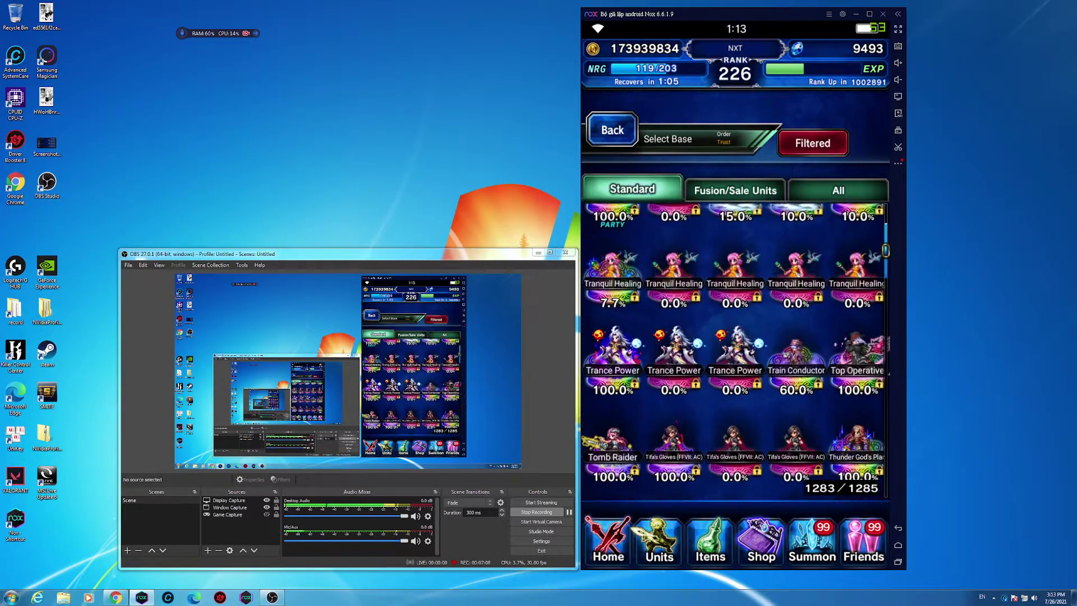
scroll(734, 345, "up", 2)
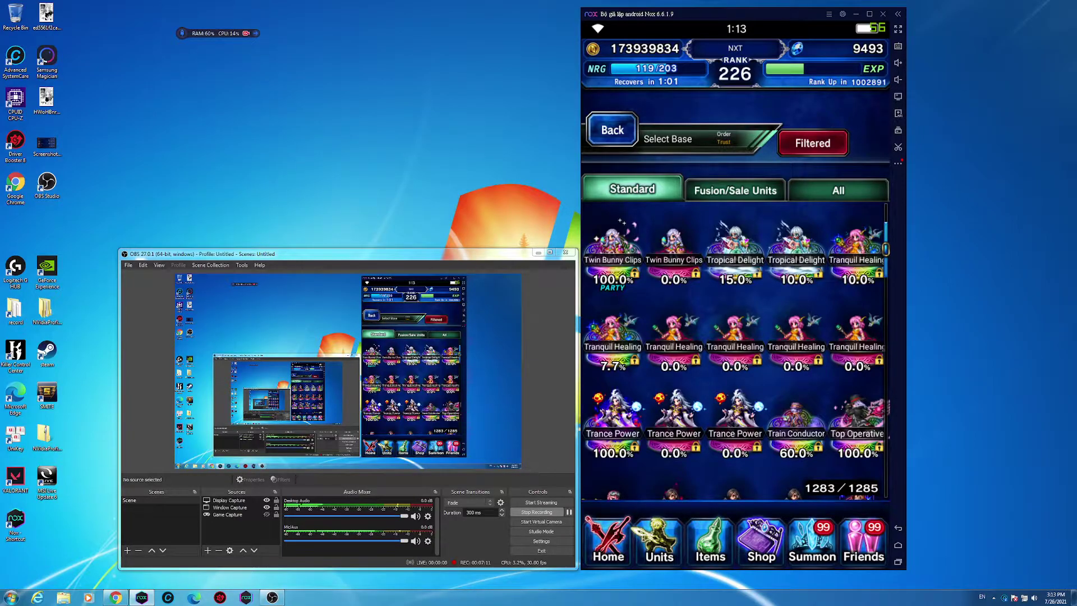
scroll(735, 345, "down", 2)
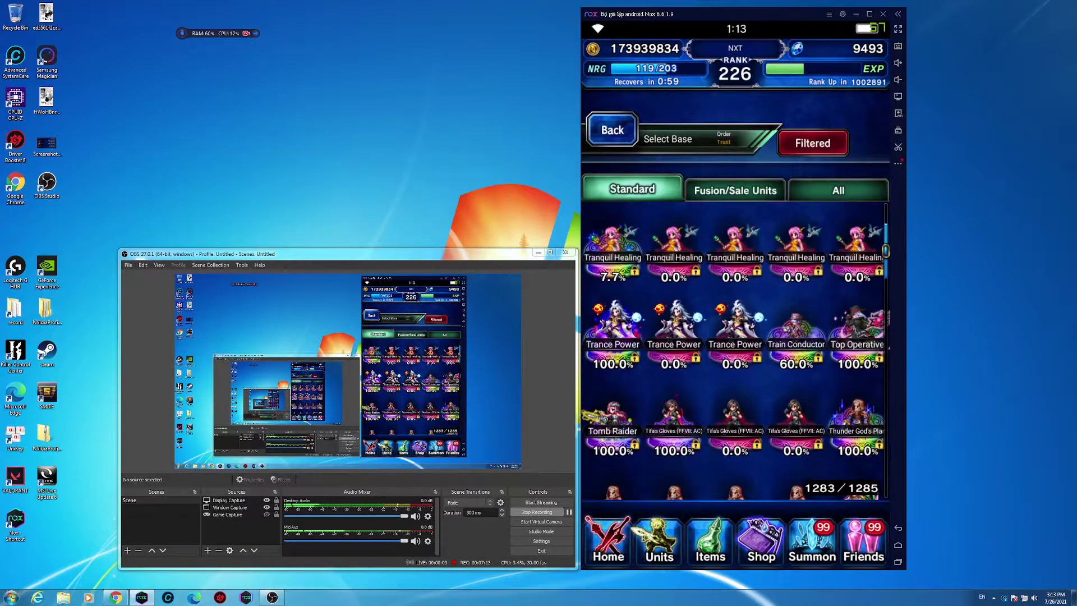
scroll(734, 345, "down", 1)
scroll(734, 346, "down", 1)
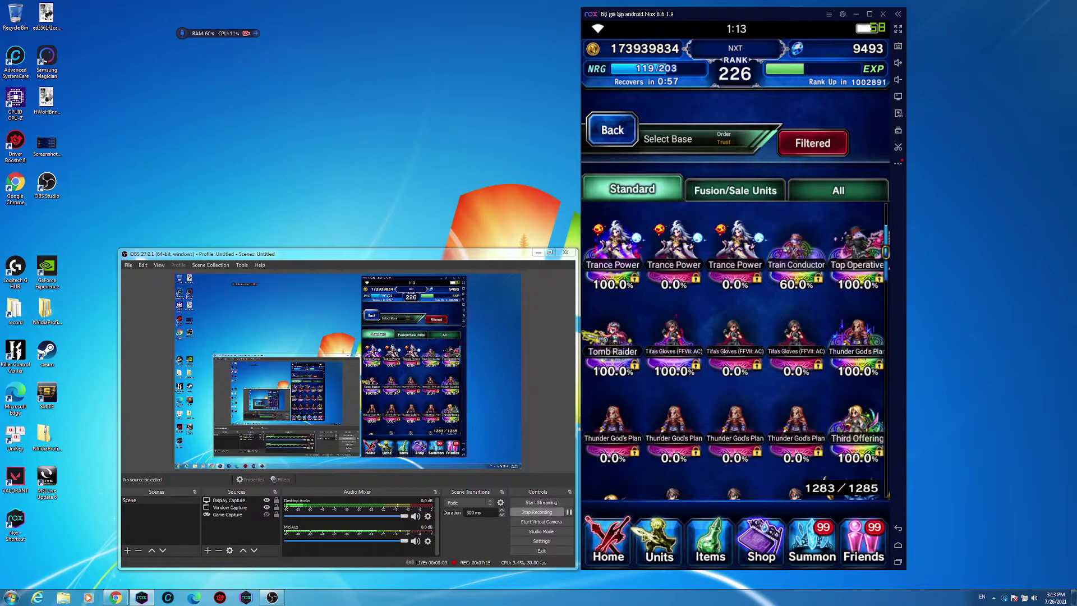
scroll(734, 345, "down", 1)
scroll(735, 346, "down", 2)
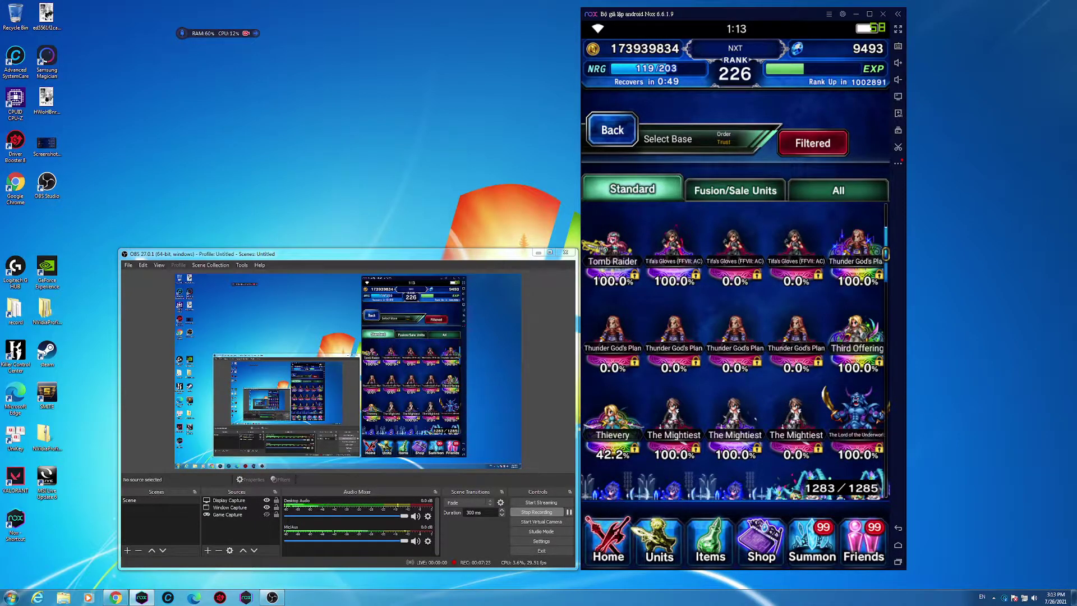
scroll(735, 345, "down", 2)
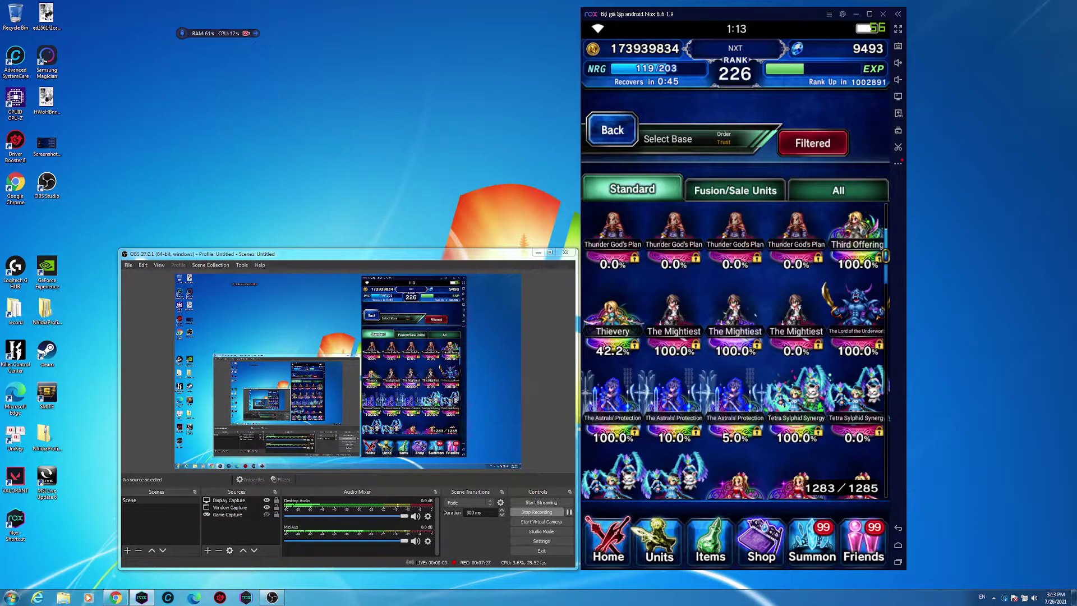
scroll(734, 353, "down", 1)
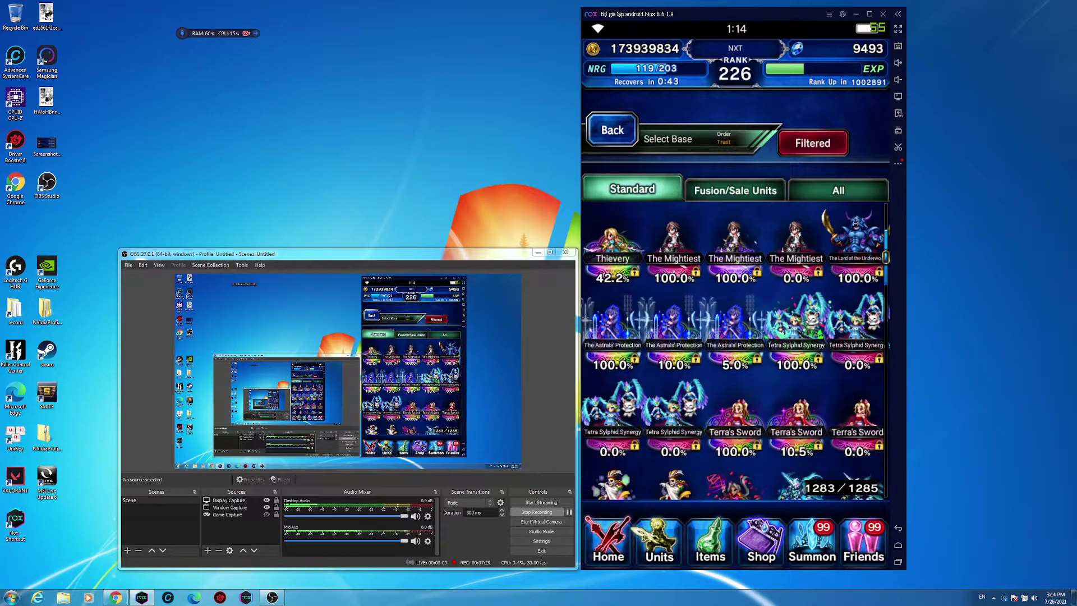
scroll(735, 352, "up", 1)
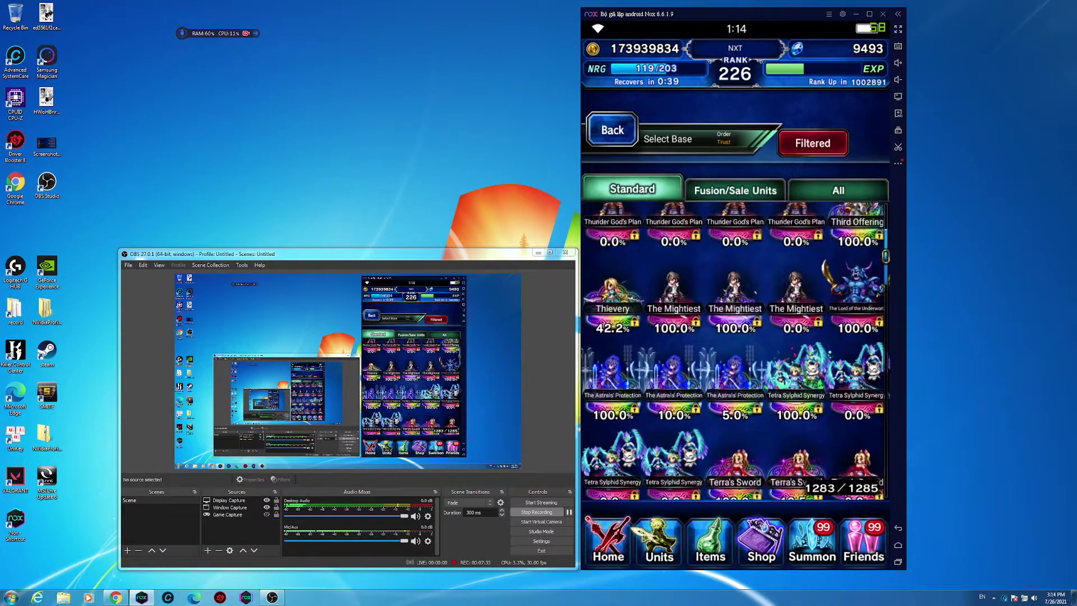
scroll(734, 353, "down", 3)
scroll(735, 354, "down", 3)
scroll(734, 354, "down", 2)
scroll(735, 353, "down", 2)
scroll(735, 354, "down", 2)
scroll(734, 354, "down", 2)
scroll(734, 353, "down", 2)
scroll(735, 354, "down", 2)
scroll(734, 354, "down", 2)
scroll(735, 353, "down", 2)
scroll(735, 354, "down", 2)
scroll(735, 354, "up", 1)
scroll(735, 354, "down", 1)
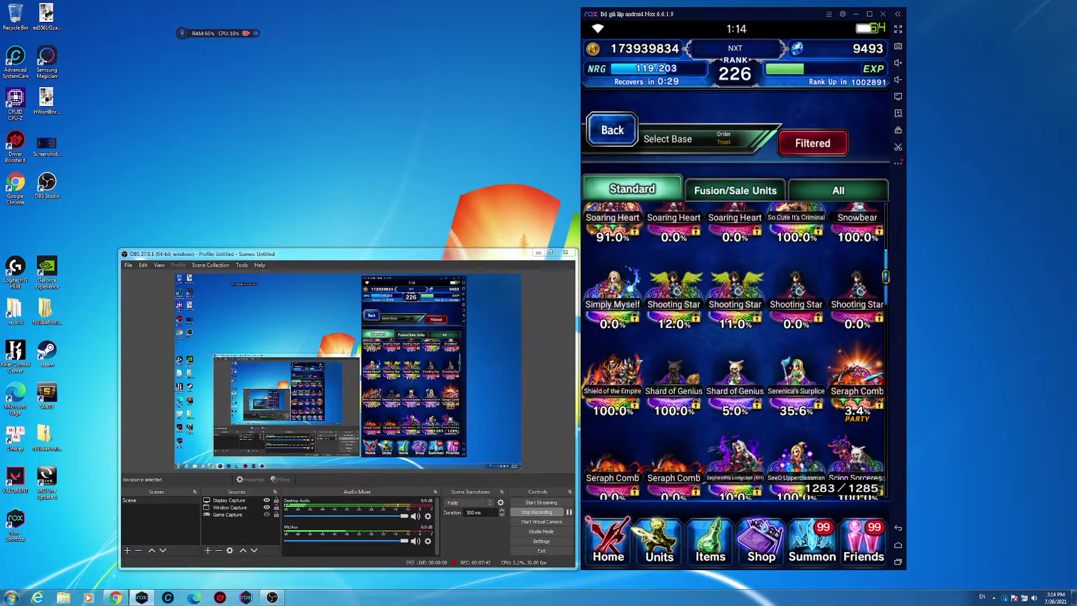
scroll(735, 353, "down", 1)
scroll(734, 353, "down", 2)
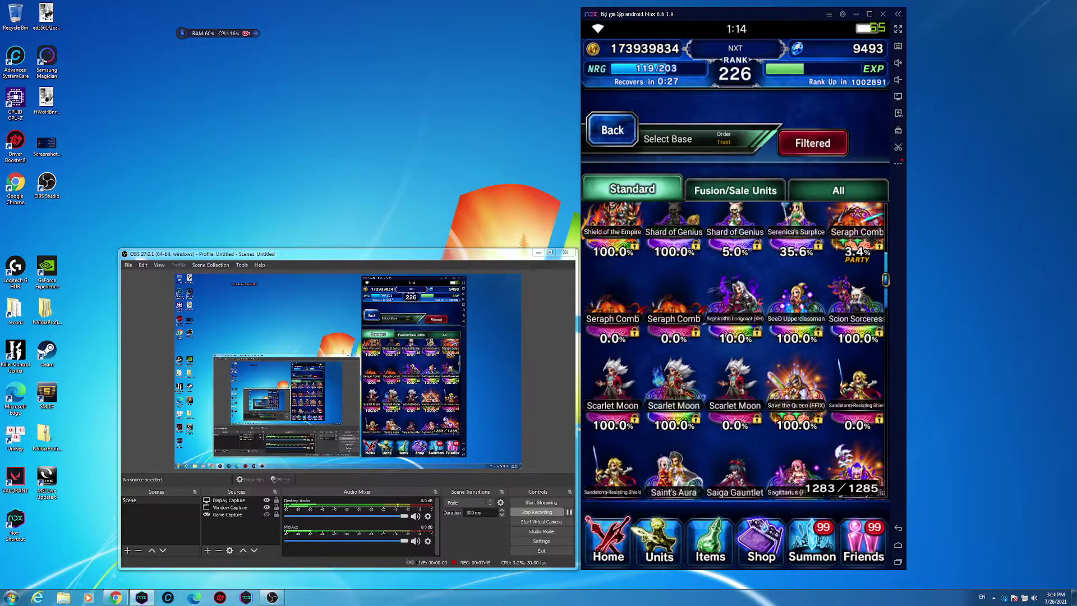
scroll(768, 496, "down", 1)
scroll(769, 496, "down", 1)
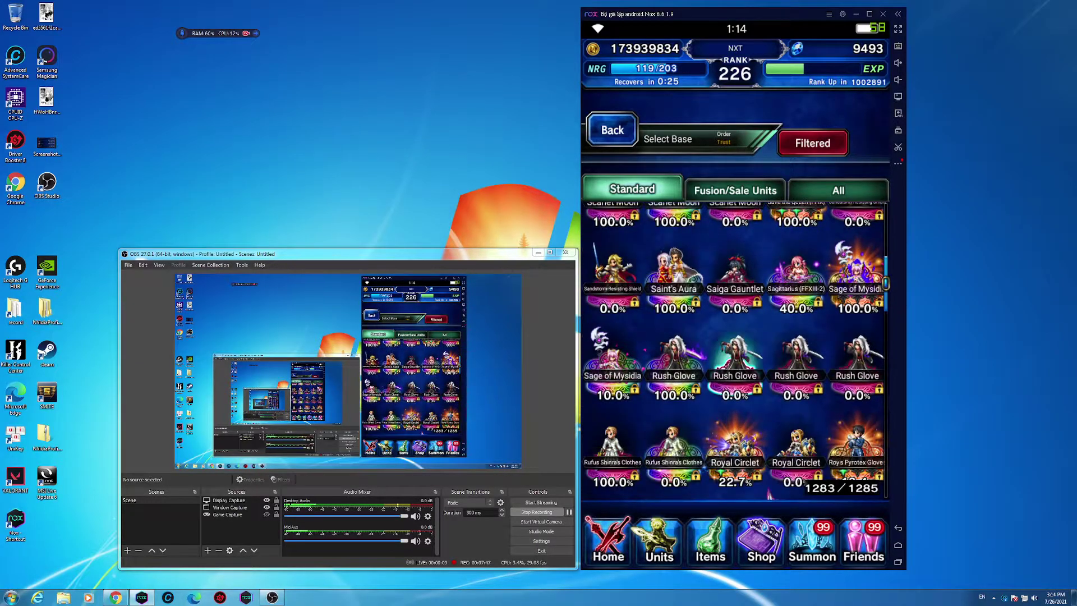
left_click_drag(768, 496, 768, 243)
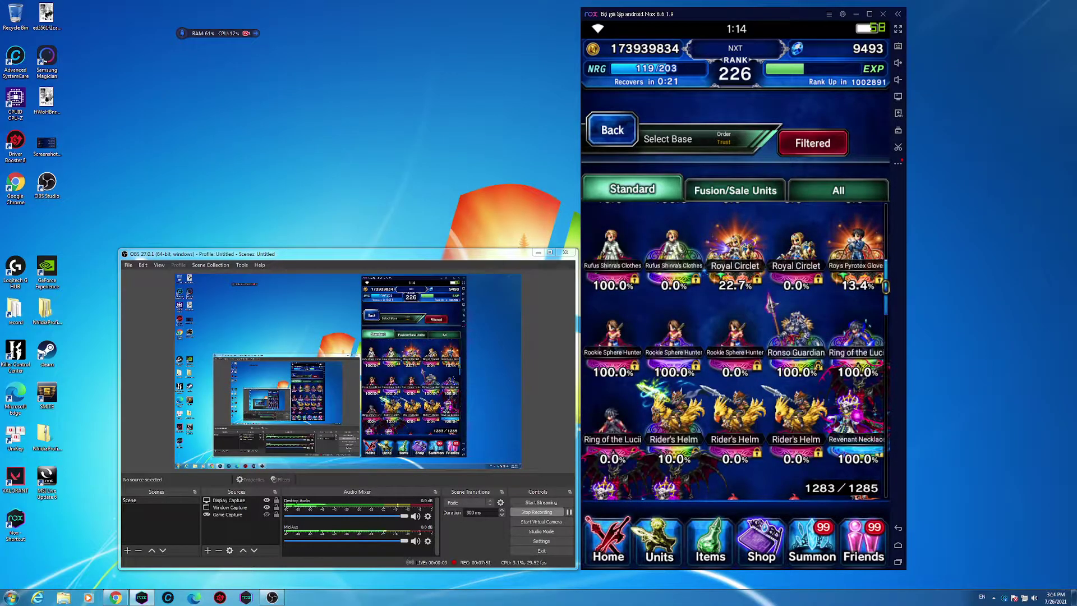
scroll(735, 352, "down", 2)
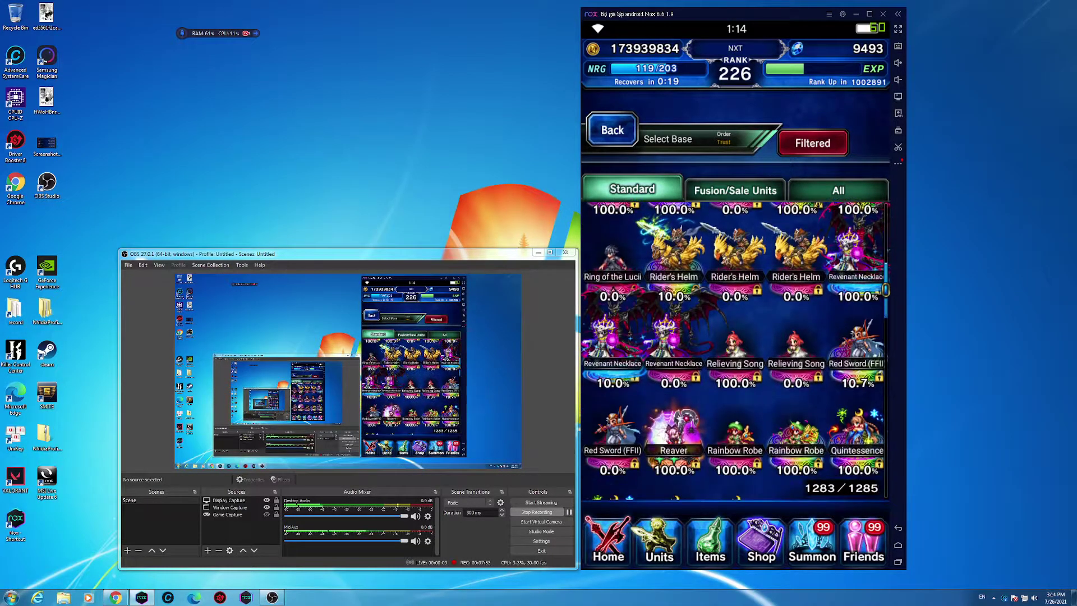
scroll(736, 351, "down", 3)
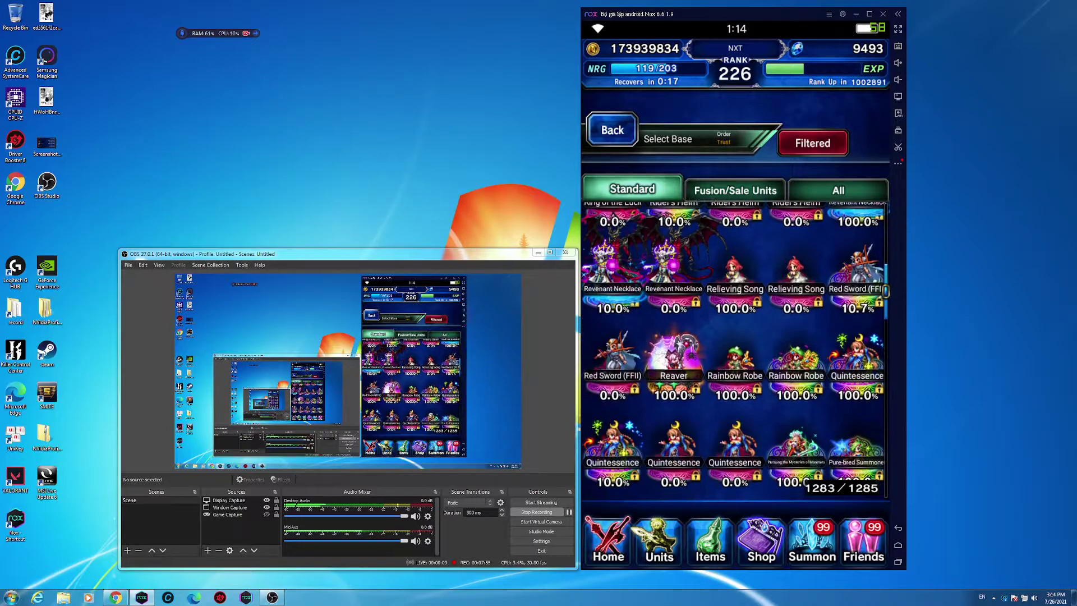
scroll(736, 351, "down", 3)
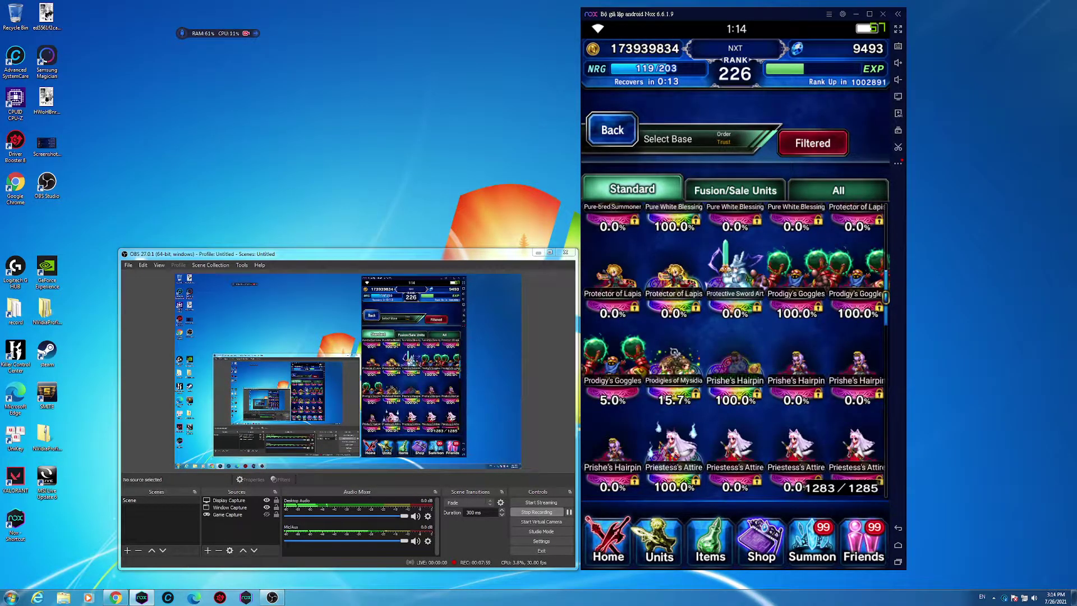
scroll(735, 351, "down", 1)
scroll(736, 351, "down", 2)
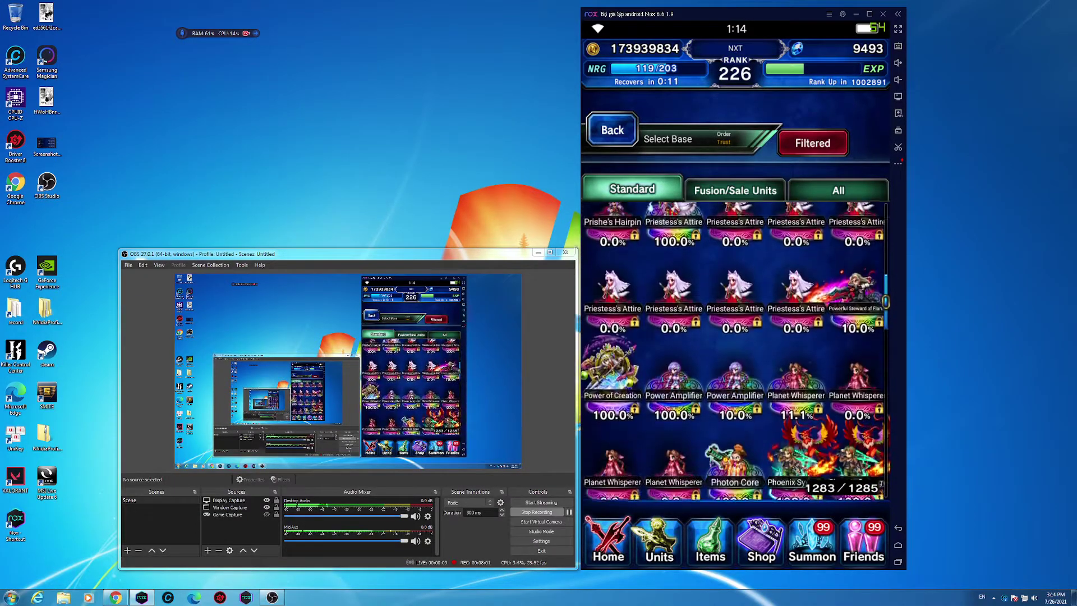
scroll(735, 351, "down", 1)
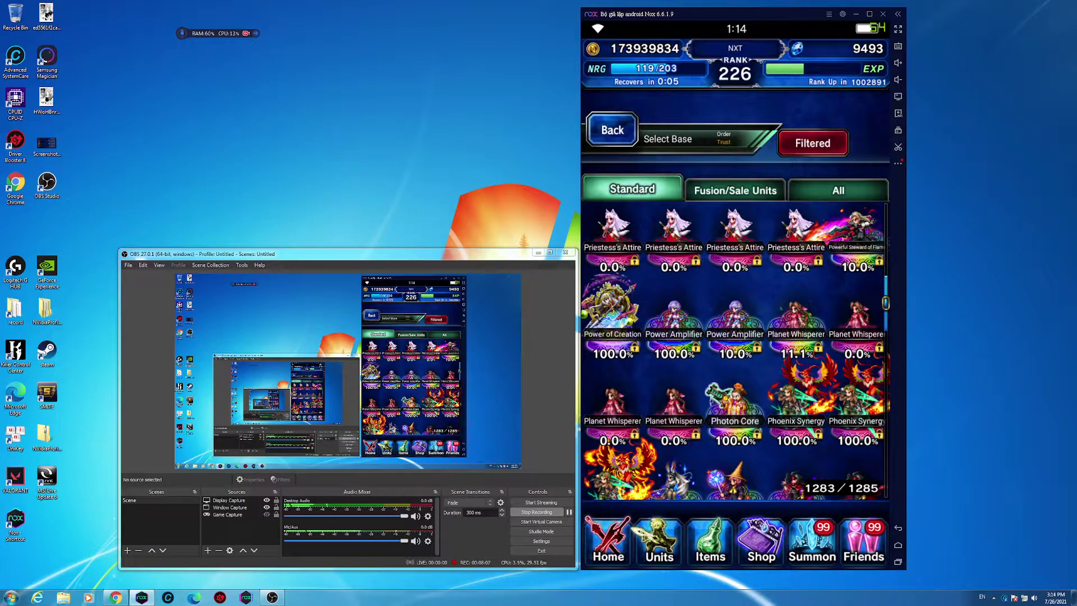
scroll(735, 351, "down", 1)
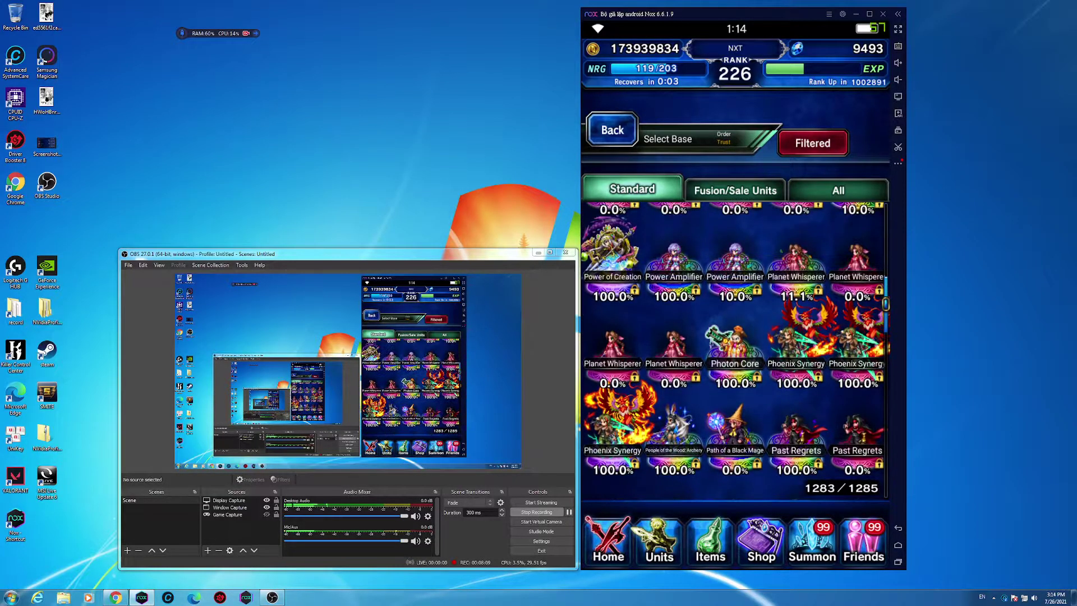
scroll(735, 351, "down", 1)
scroll(735, 351, "down", 1)
scroll(736, 351, "down", 1)
scroll(736, 351, "down", 1)
scroll(735, 351, "down", 1)
scroll(736, 351, "down", 1)
scroll(735, 351, "down", 1)
scroll(735, 350, "down", 1)
scroll(736, 351, "down", 1)
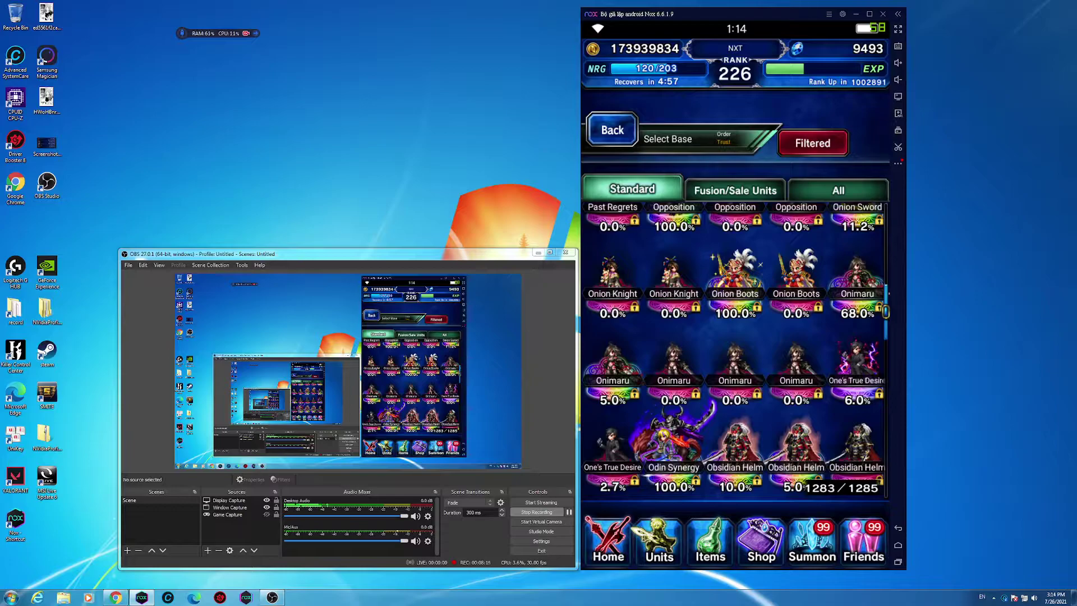
scroll(735, 351, "down", 1)
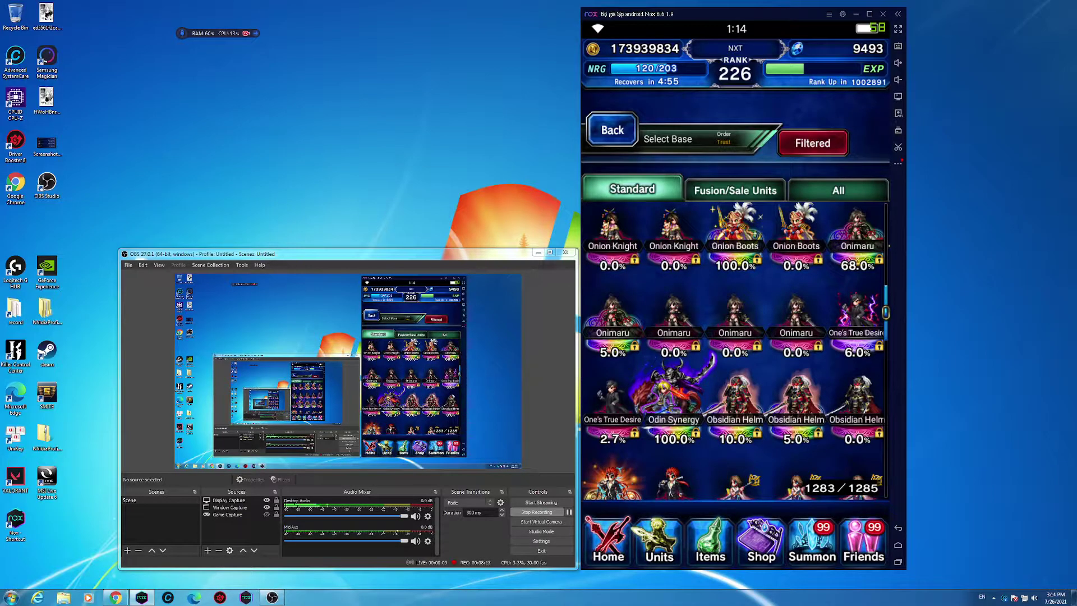
scroll(736, 351, "down", 2)
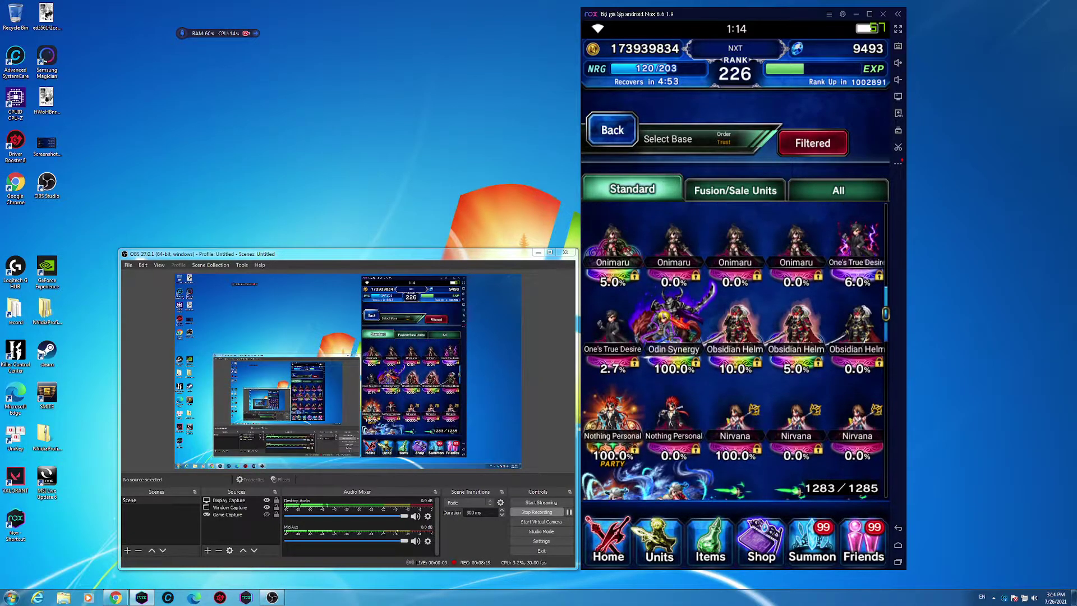
scroll(736, 351, "down", 1)
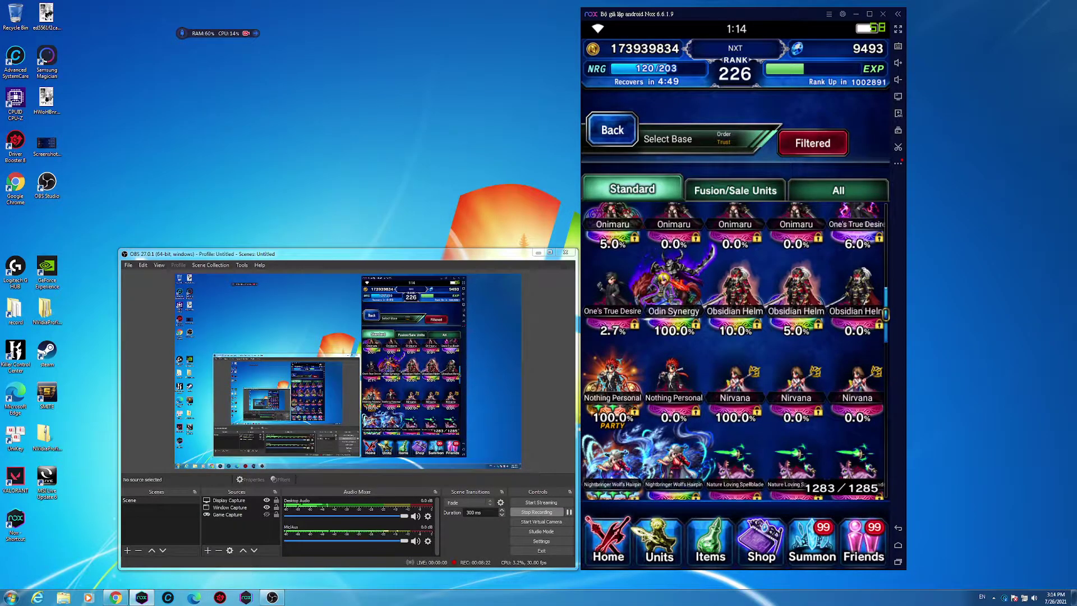
left_click(734, 286)
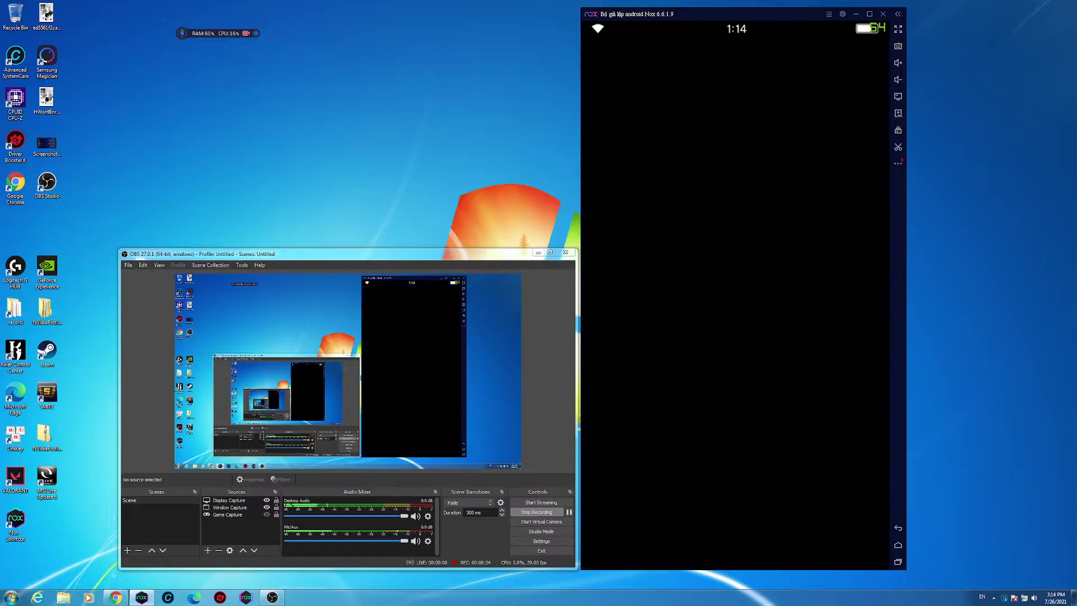
left_click(612, 116)
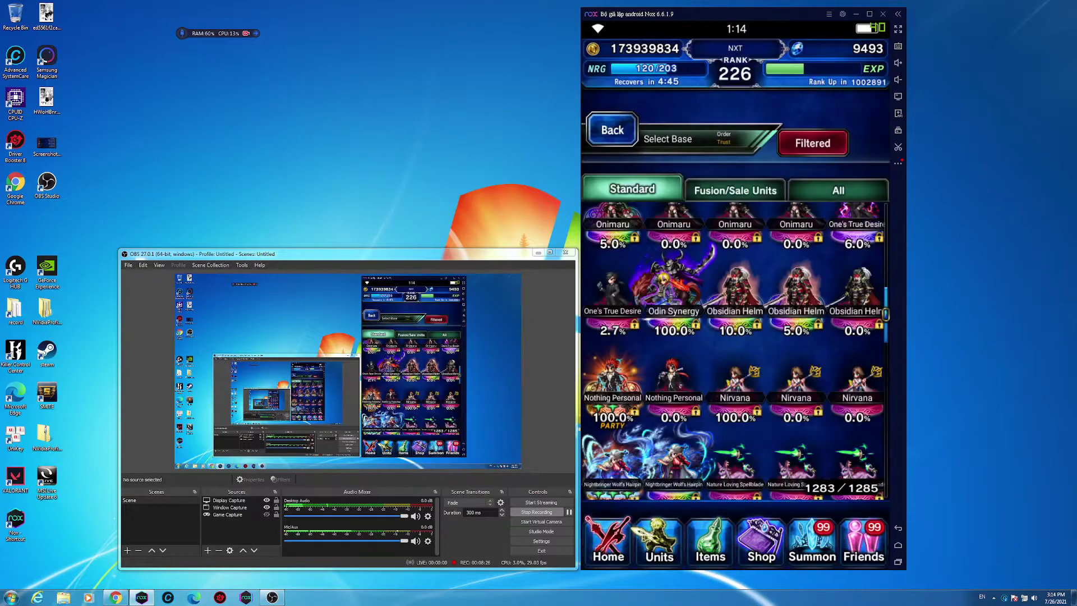
scroll(734, 353, "down", 1)
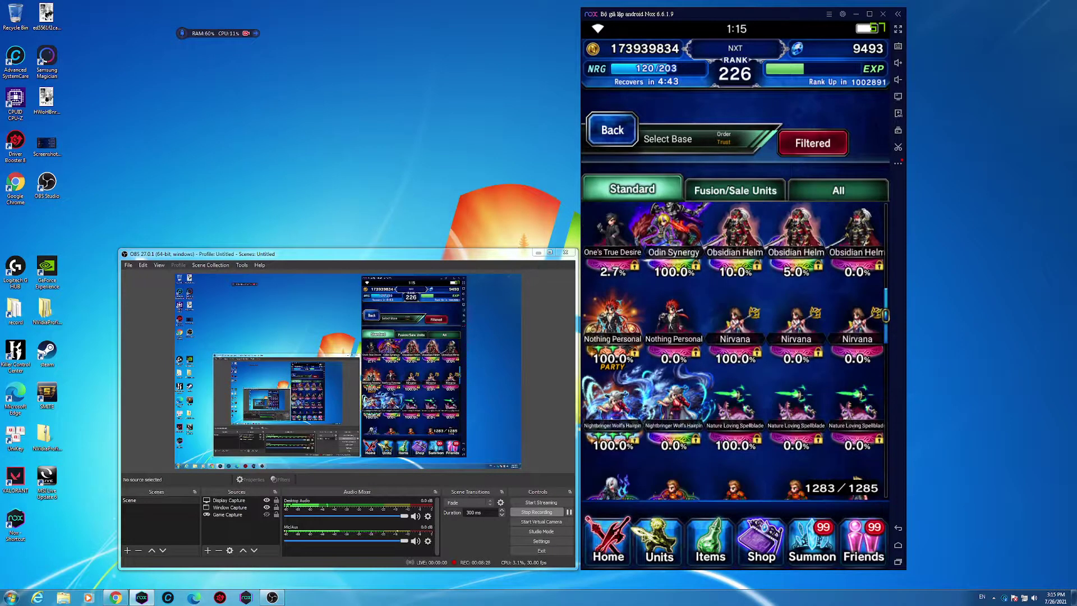
scroll(735, 353, "down", 1)
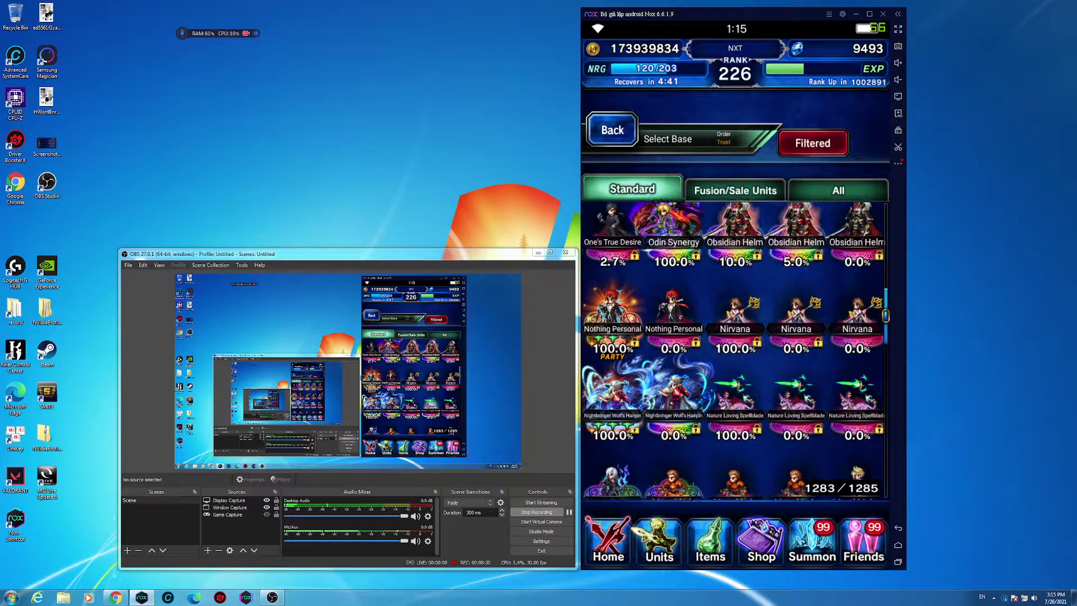
scroll(735, 353, "down", 1)
scroll(734, 353, "down", 1)
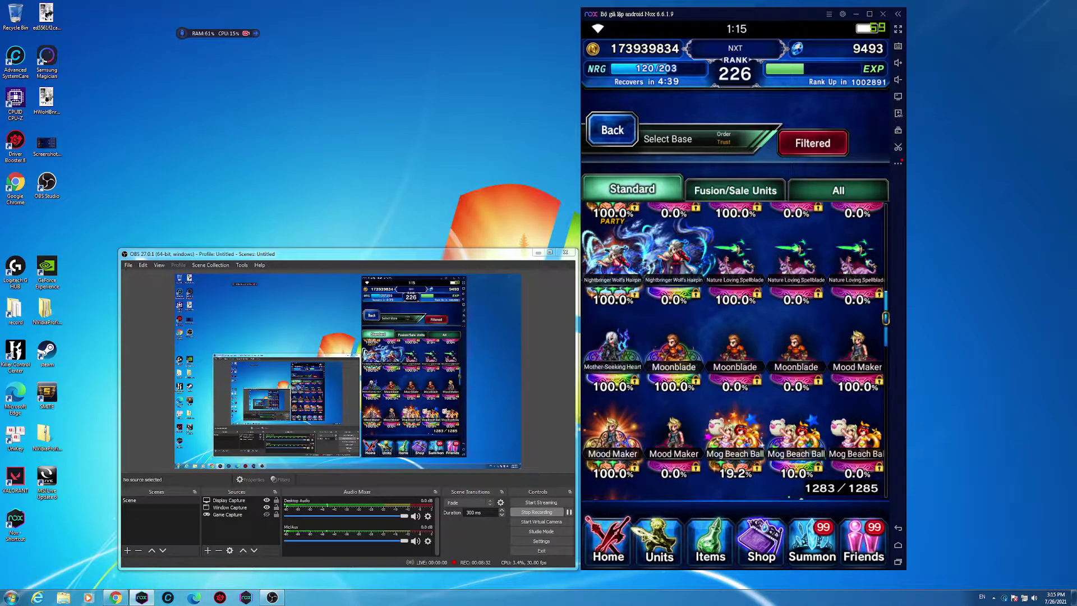
scroll(734, 353, "down", 1)
scroll(735, 354, "down", 1)
scroll(735, 353, "down", 1)
scroll(735, 354, "down", 1)
scroll(734, 353, "down", 1)
scroll(735, 354, "down", 1)
scroll(734, 354, "down", 1)
scroll(735, 353, "down", 1)
scroll(734, 354, "down", 1)
scroll(734, 353, "down", 1)
scroll(734, 353, "down", 1)
scroll(735, 353, "down", 1)
scroll(735, 354, "down", 1)
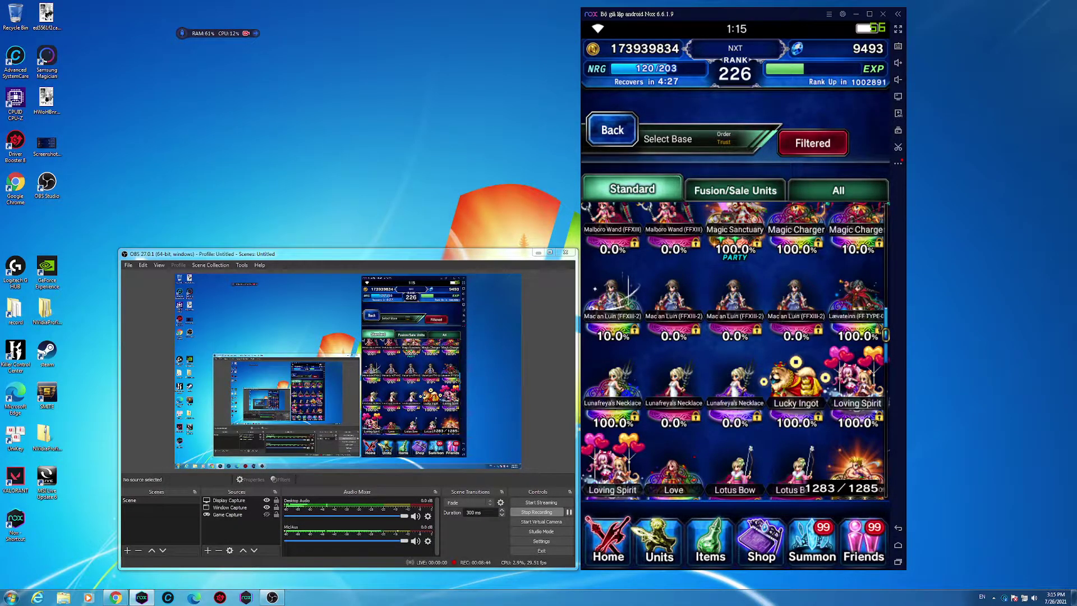
scroll(734, 354, "down", 2)
scroll(734, 353, "down", 1)
scroll(735, 354, "down", 2)
scroll(735, 353, "down", 1)
scroll(735, 353, "down", 2)
scroll(734, 354, "down", 2)
scroll(734, 354, "down", 2)
scroll(734, 354, "down", 2)
scroll(735, 354, "down", 2)
scroll(734, 354, "down", 2)
scroll(735, 353, "down", 2)
scroll(734, 354, "down", 2)
scroll(735, 353, "down", 2)
scroll(735, 354, "down", 2)
scroll(735, 354, "down", 2)
scroll(734, 353, "down", 2)
scroll(735, 354, "down", 2)
scroll(734, 354, "down", 2)
scroll(735, 354, "down", 2)
scroll(734, 353, "down", 2)
scroll(734, 354, "down", 2)
scroll(735, 354, "down", 1)
scroll(735, 354, "down", 1)
scroll(734, 354, "down", 1)
scroll(734, 354, "down", 1)
scroll(735, 354, "up", 1)
scroll(735, 353, "up", 1)
scroll(734, 354, "up", 1)
scroll(735, 354, "down", 2)
scroll(734, 354, "down", 1)
scroll(735, 354, "down", 1)
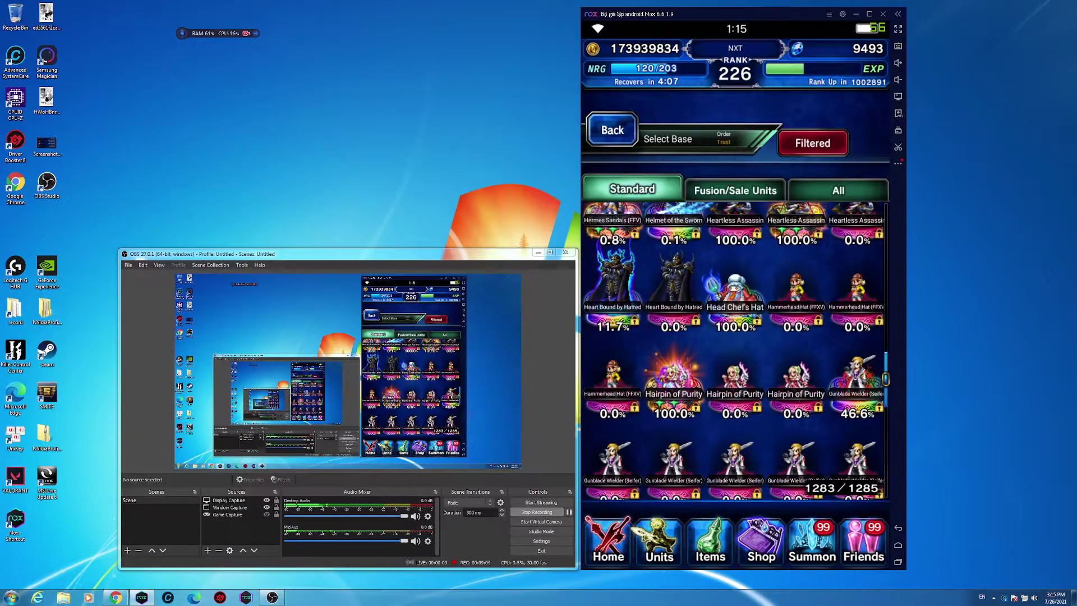
scroll(735, 353, "down", 1)
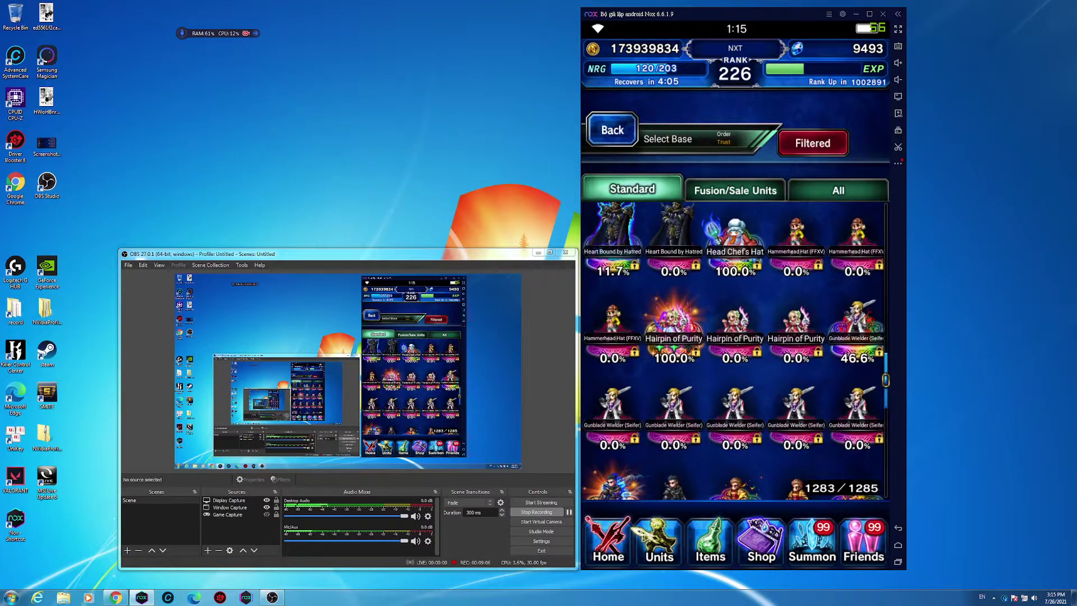
left_click(795, 236)
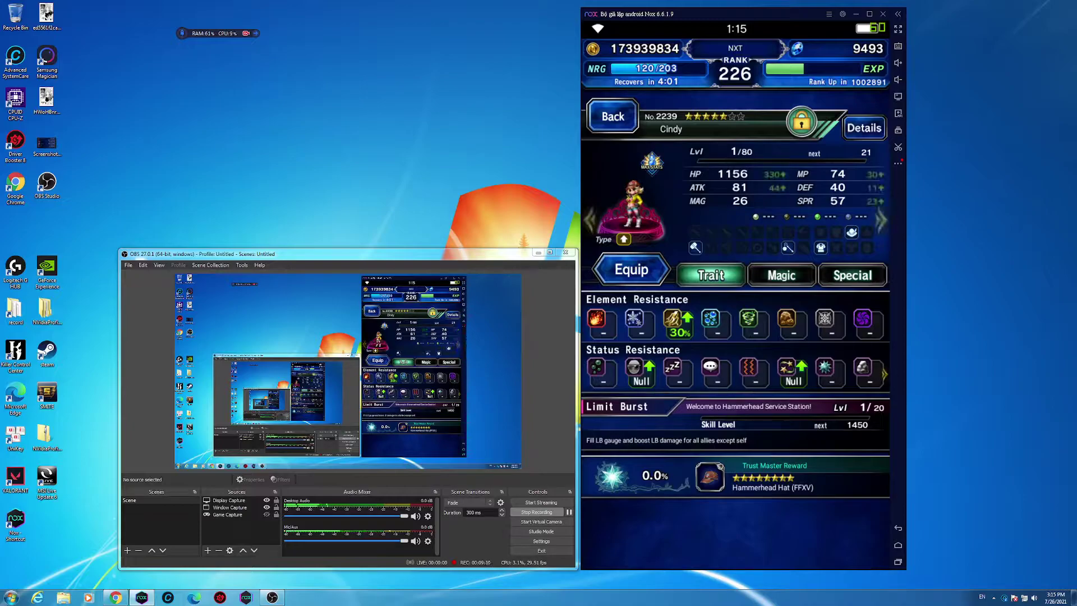
left_click(613, 116)
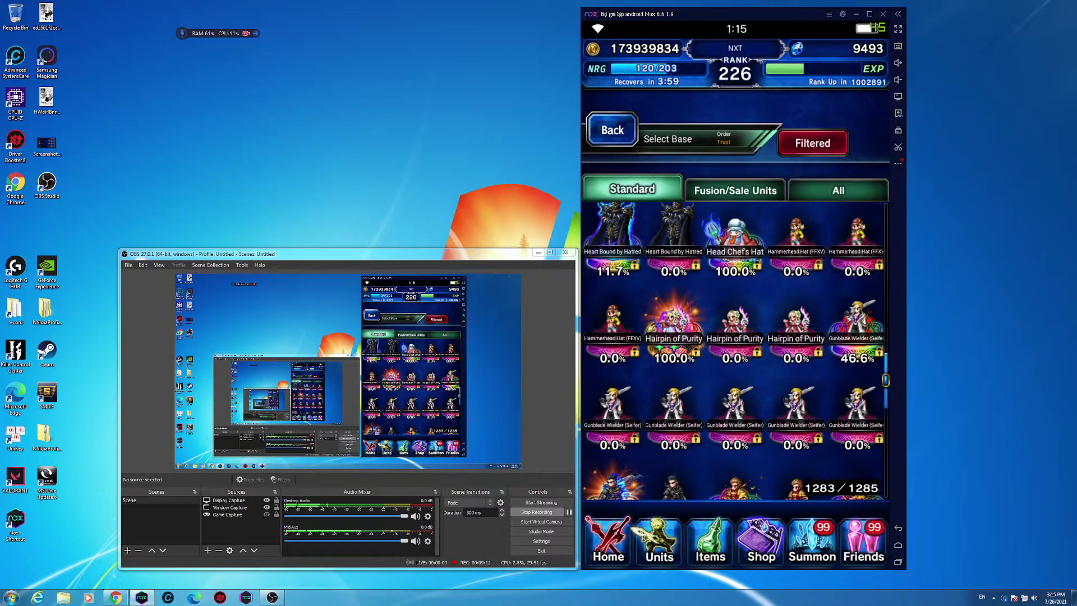
scroll(735, 350, "down", 2)
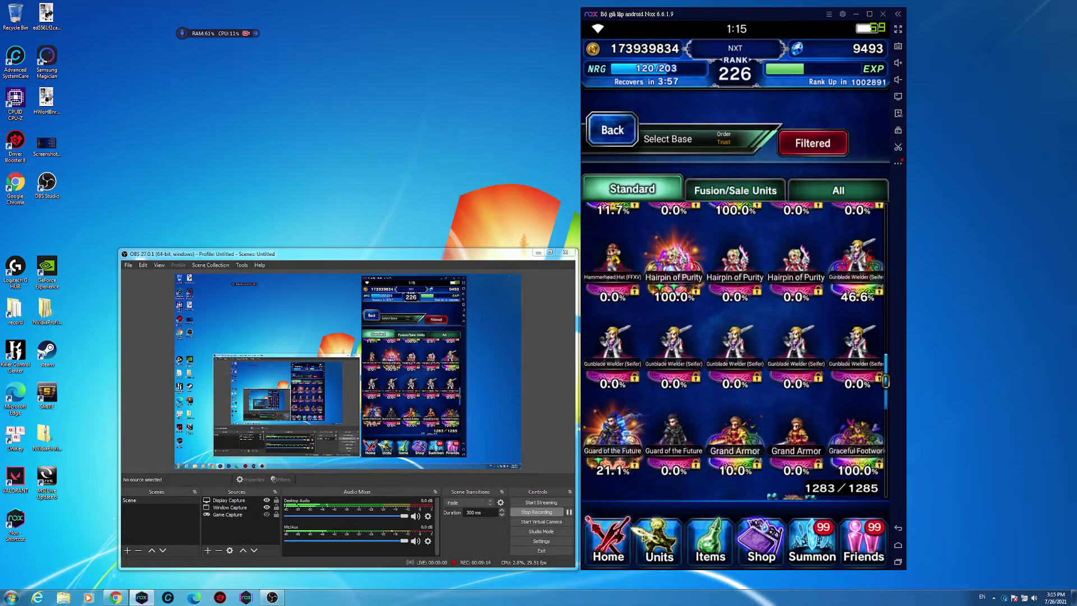
scroll(735, 350, "down", 3)
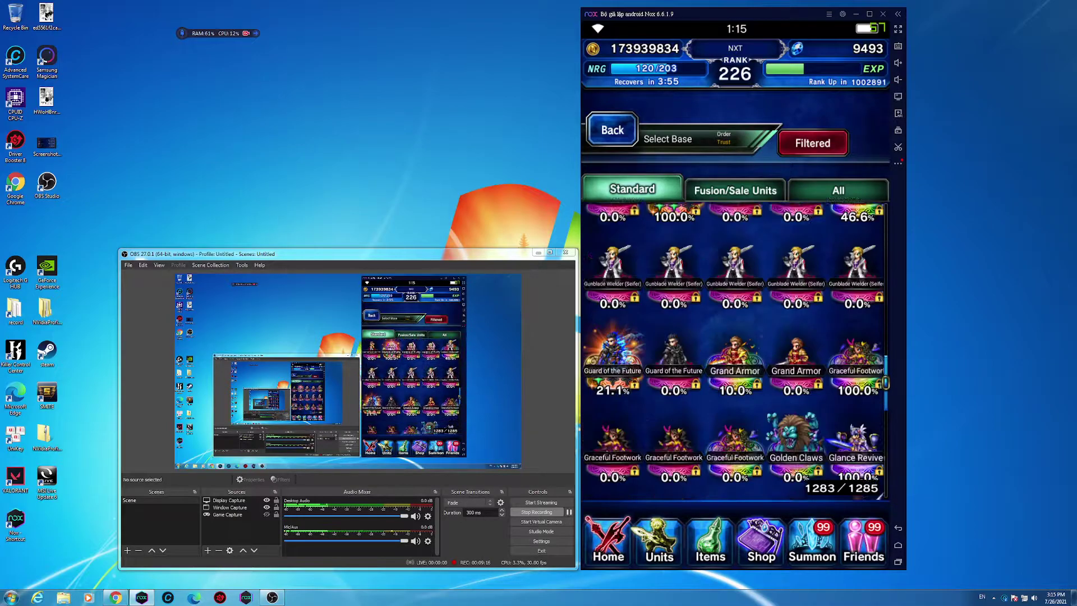
scroll(735, 350, "down", 1)
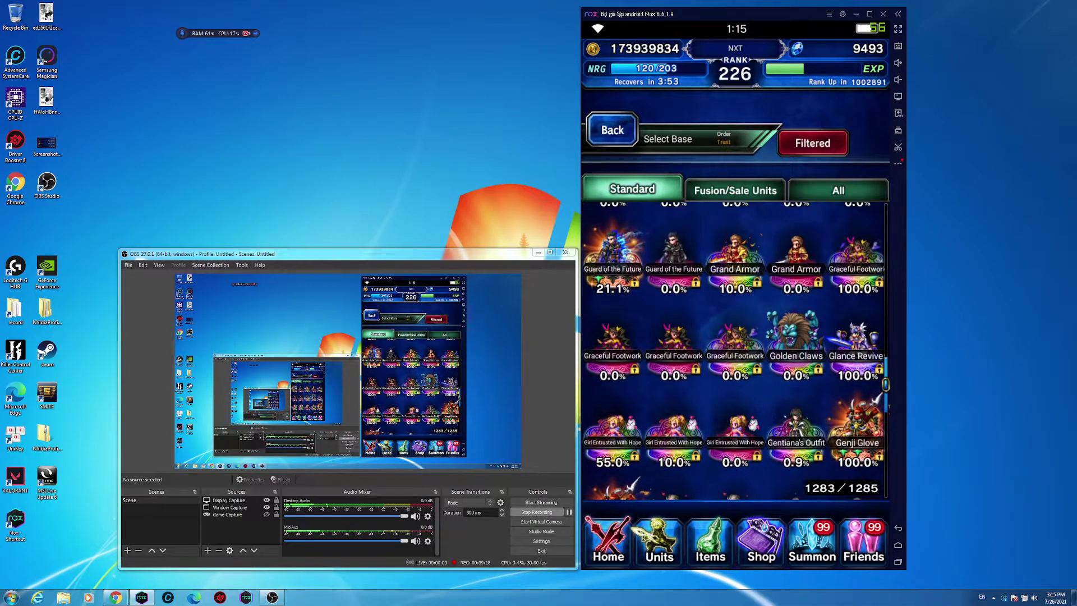
scroll(735, 349, "down", 1)
scroll(734, 349, "down", 1)
scroll(735, 349, "down", 1)
scroll(734, 349, "down", 1)
scroll(734, 350, "down", 1)
scroll(735, 350, "down", 1)
scroll(735, 349, "down", 1)
scroll(735, 349, "down", 1)
scroll(734, 350, "down", 1)
scroll(735, 350, "down", 1)
scroll(734, 350, "down", 1)
scroll(735, 350, "down", 2)
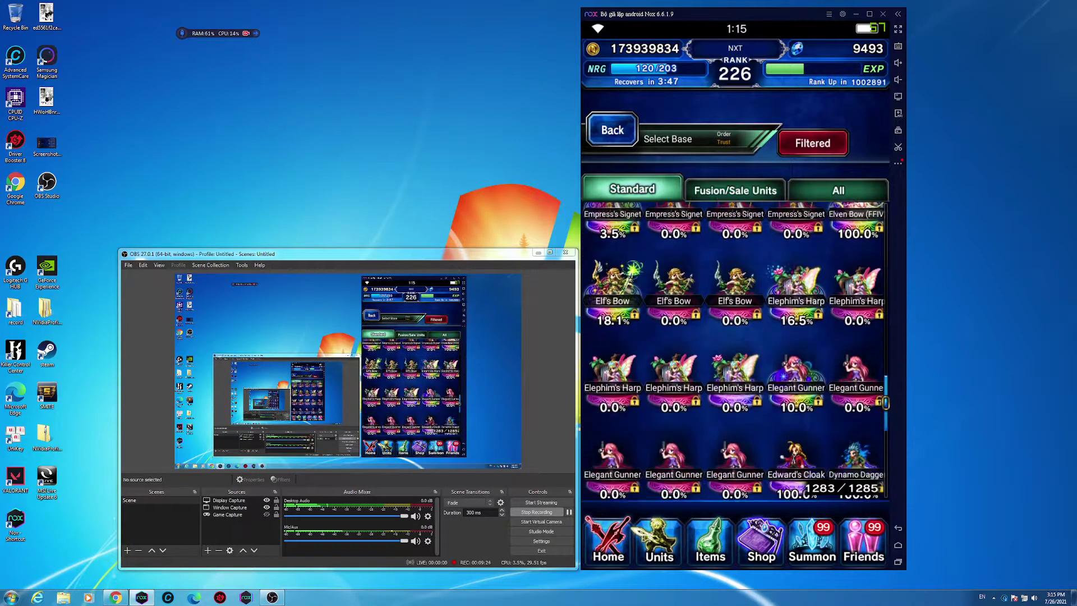
scroll(734, 348, "down", 1)
scroll(735, 349, "down", 1)
scroll(735, 352, "down", 1)
scroll(734, 351, "up", 1)
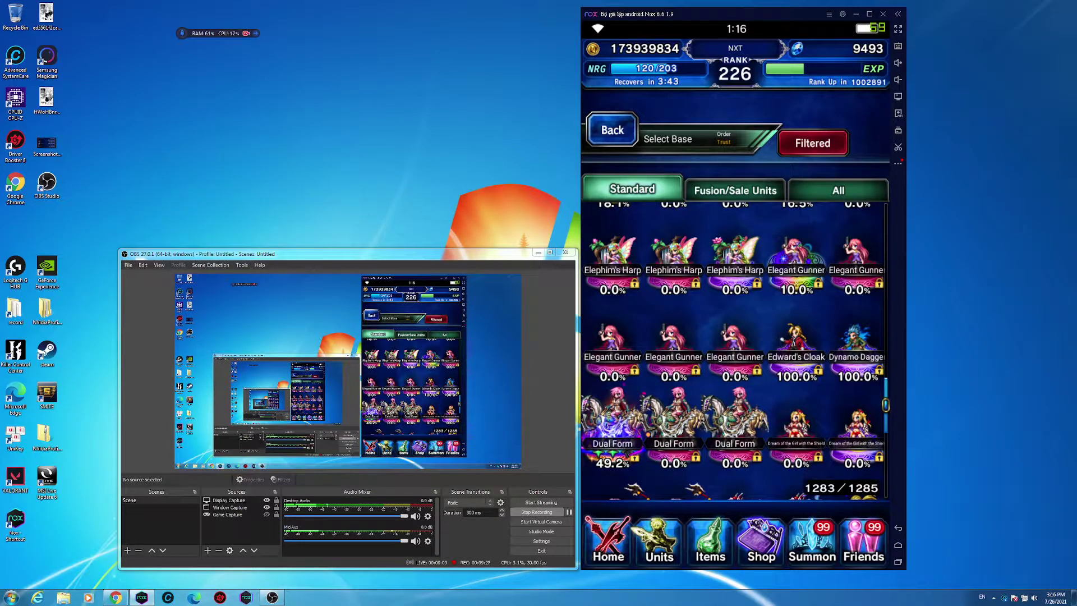
scroll(735, 349, "down", 1)
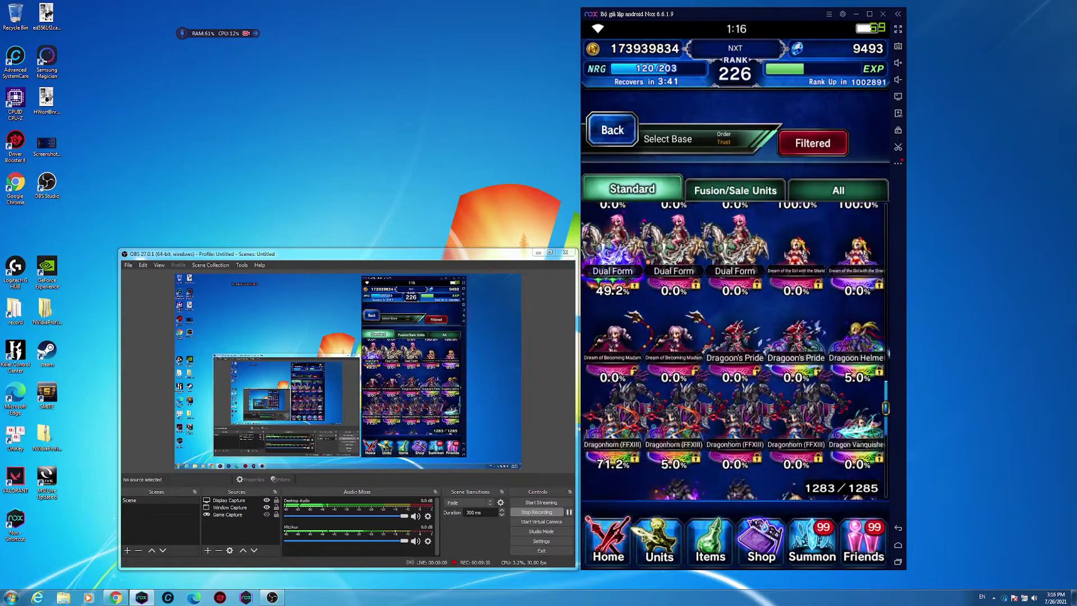
scroll(734, 349, "down", 1)
scroll(735, 352, "up", 1)
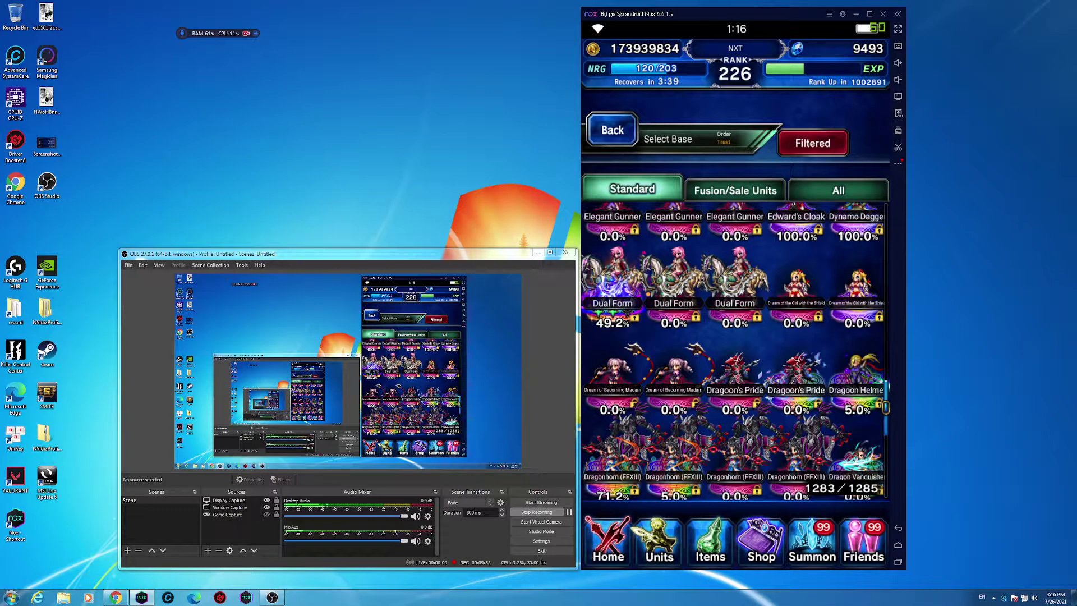
scroll(735, 351, "up", 1)
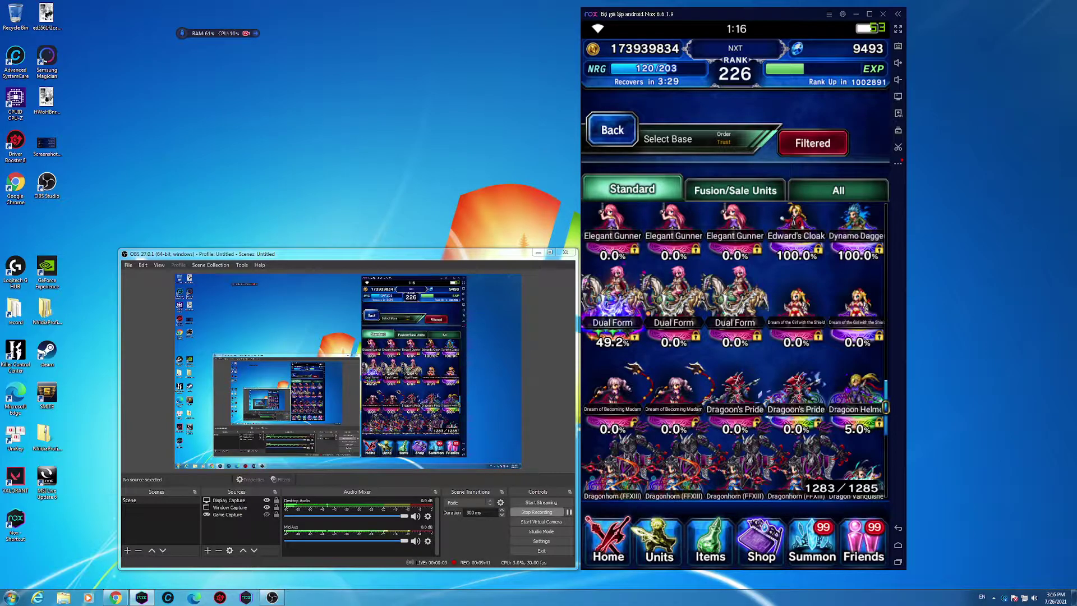
scroll(735, 351, "down", 1)
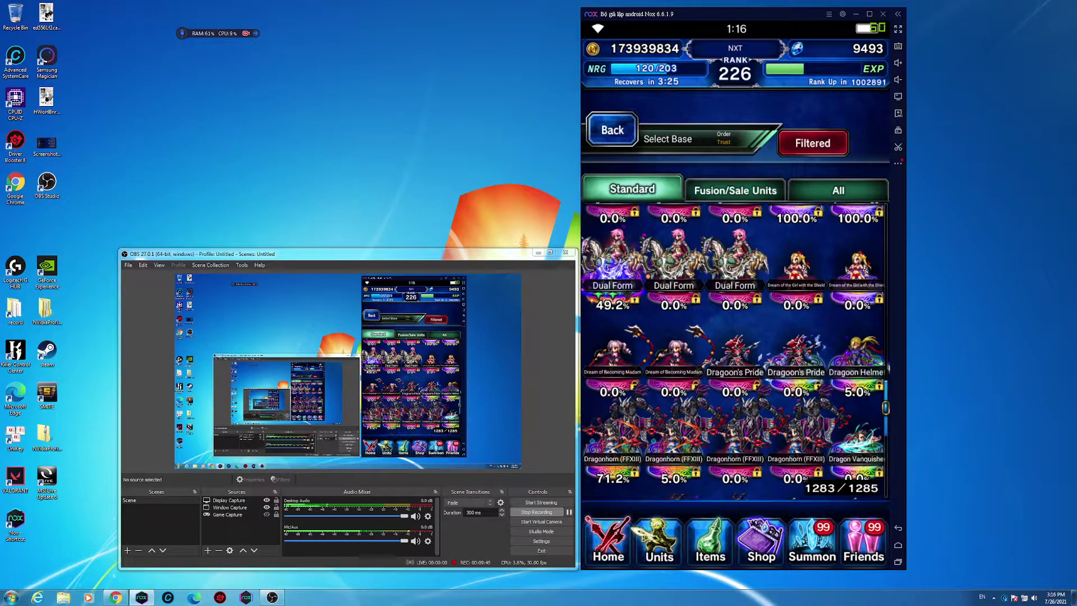
scroll(736, 350, "down", 2)
scroll(735, 350, "down", 2)
scroll(736, 350, "down", 2)
scroll(736, 351, "down", 2)
scroll(736, 351, "down", 1)
scroll(735, 350, "down", 1)
scroll(736, 351, "down", 2)
scroll(736, 350, "down", 1)
scroll(736, 350, "down", 1)
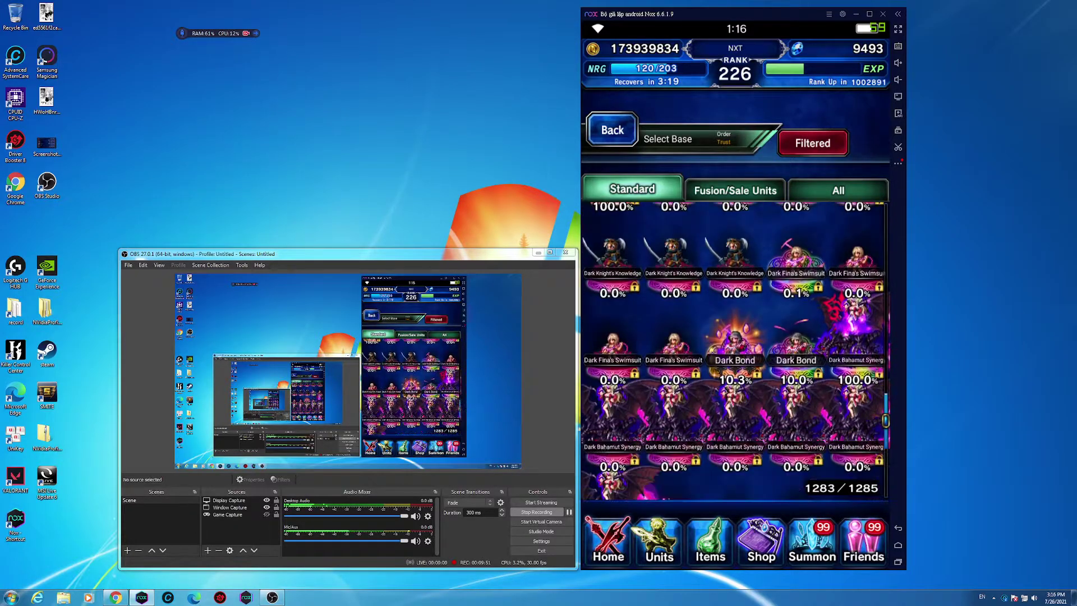
scroll(734, 352, "down", 3)
scroll(735, 352, "down", 2)
scroll(735, 352, "down", 2)
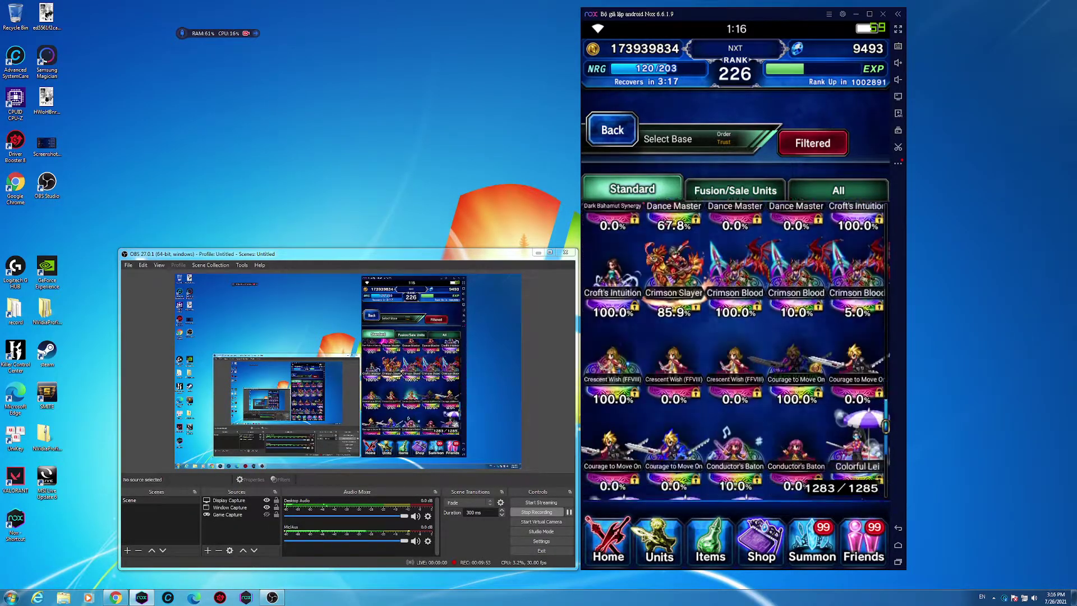
scroll(735, 352, "down", 1)
scroll(734, 352, "down", 1)
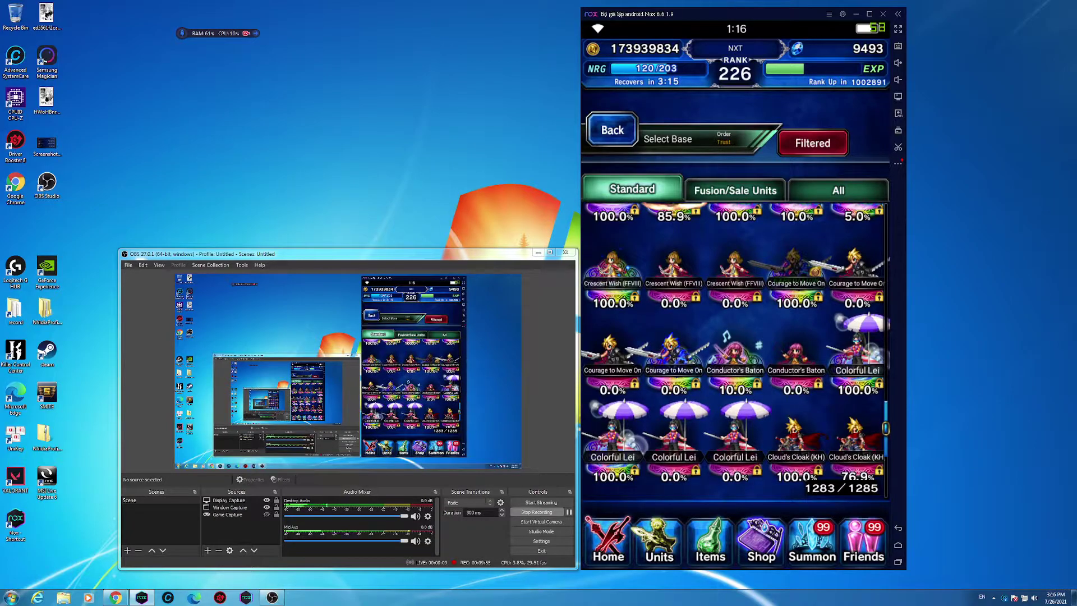
scroll(734, 351, "down", 1)
scroll(735, 353, "up", 1)
scroll(735, 352, "down", 1)
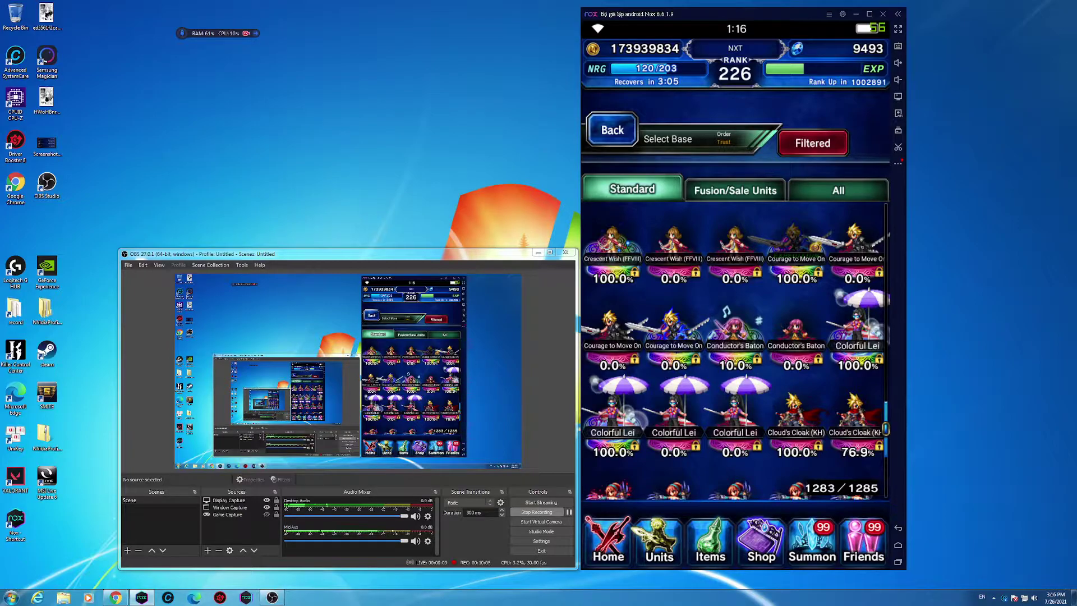
scroll(735, 352, "down", 3)
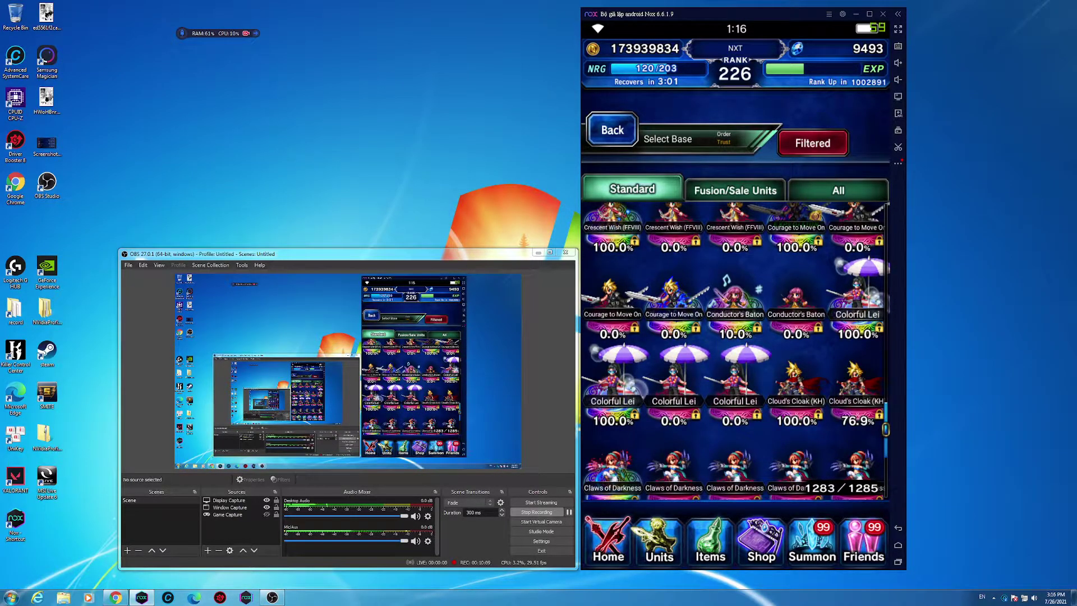
scroll(735, 352, "down", 5)
scroll(734, 352, "down", 5)
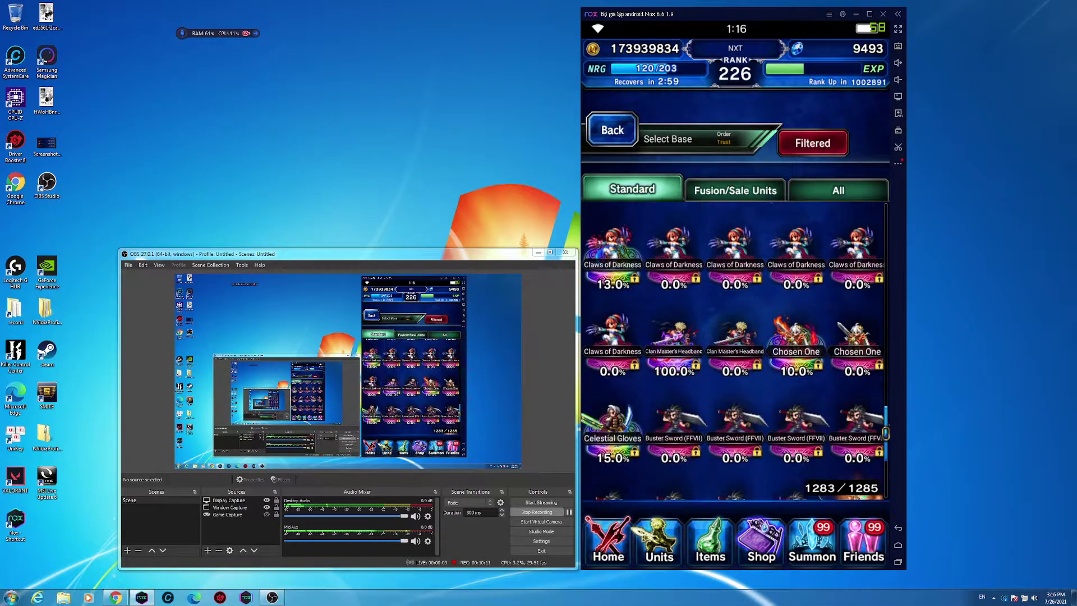
scroll(735, 351, "down", 3)
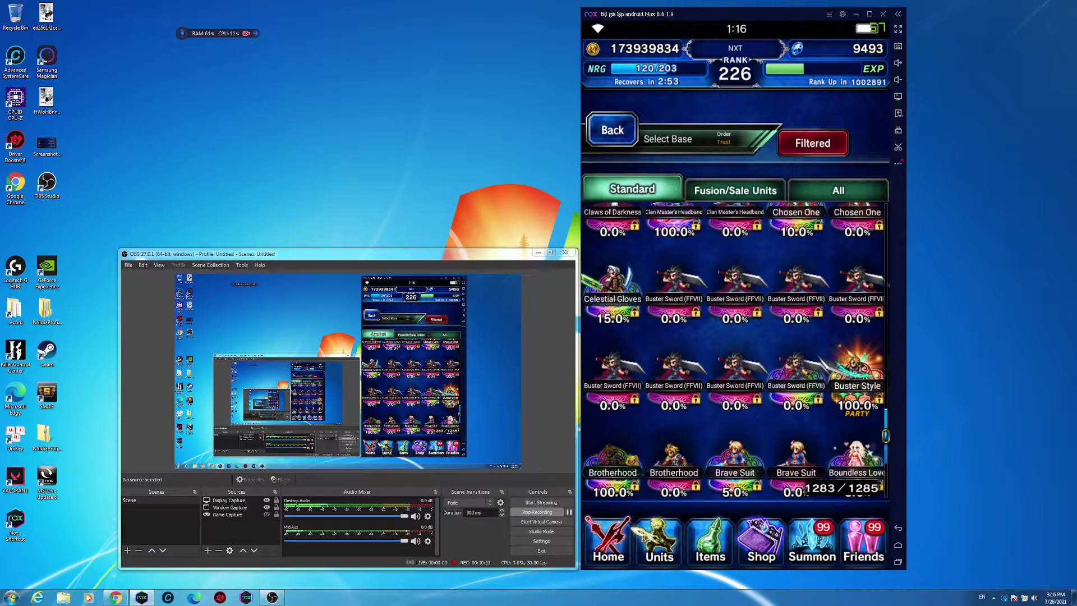
scroll(734, 353, "down", 2)
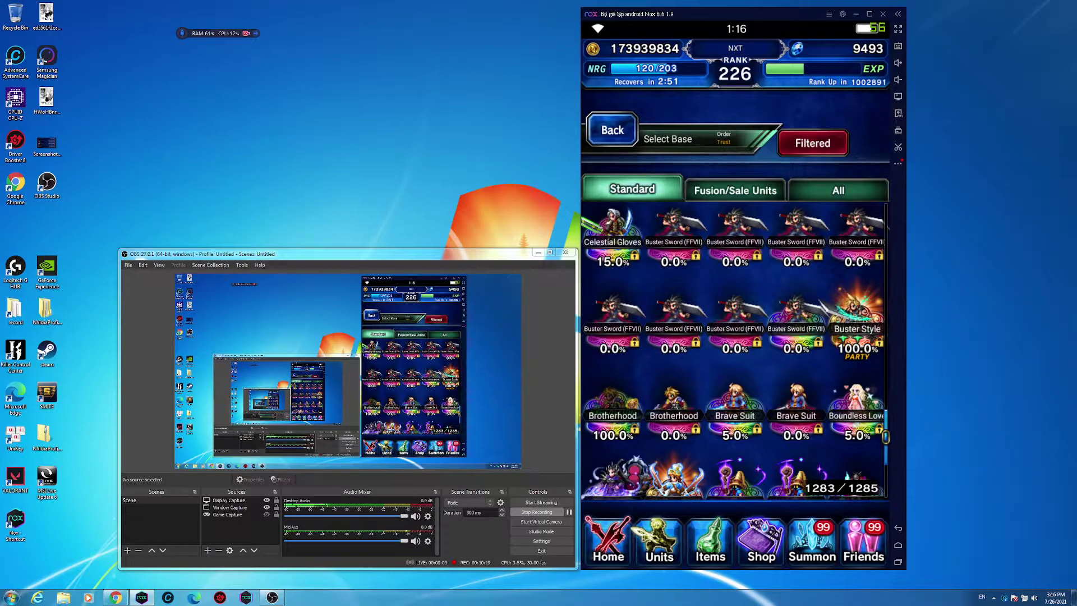
scroll(735, 352, "down", 3)
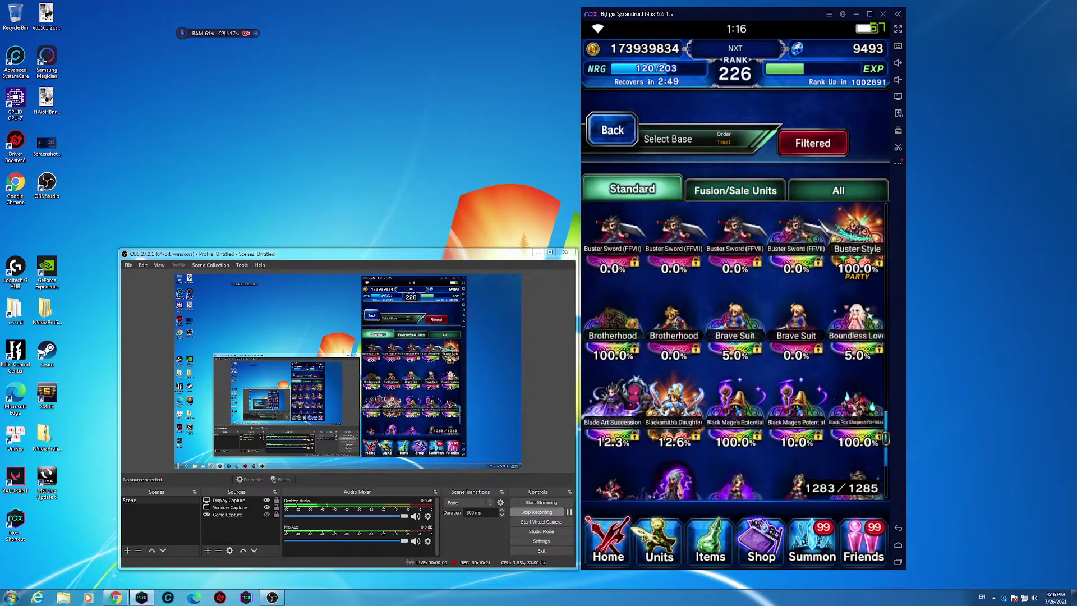
scroll(734, 352, "down", 2)
scroll(735, 352, "down", 2)
scroll(735, 352, "down", 1)
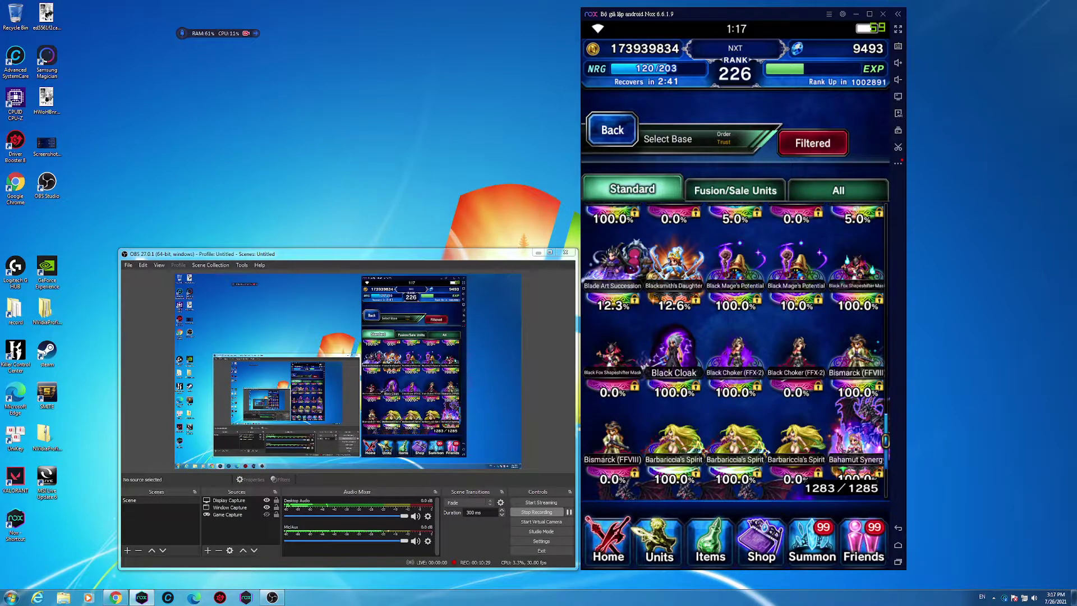
scroll(734, 346, "down", 5)
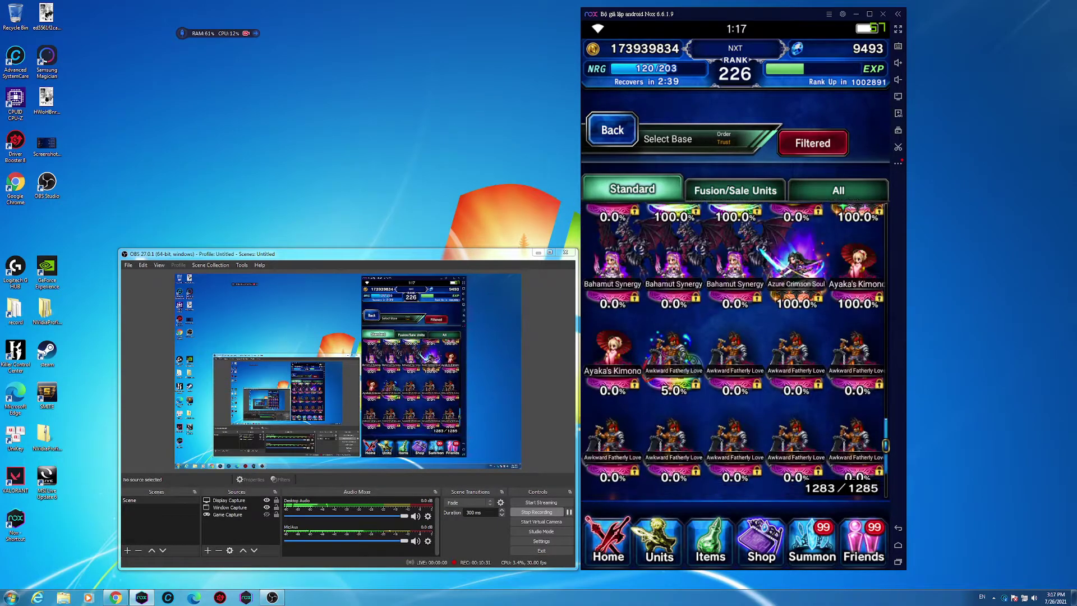
scroll(735, 346, "down", 2)
scroll(735, 345, "down", 2)
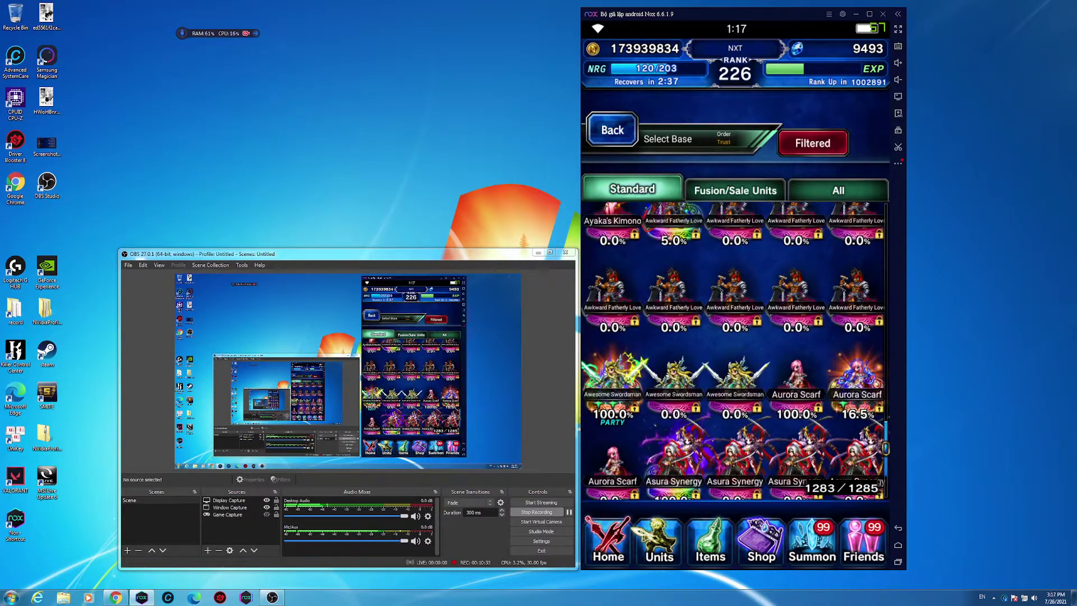
scroll(735, 345, "down", 2)
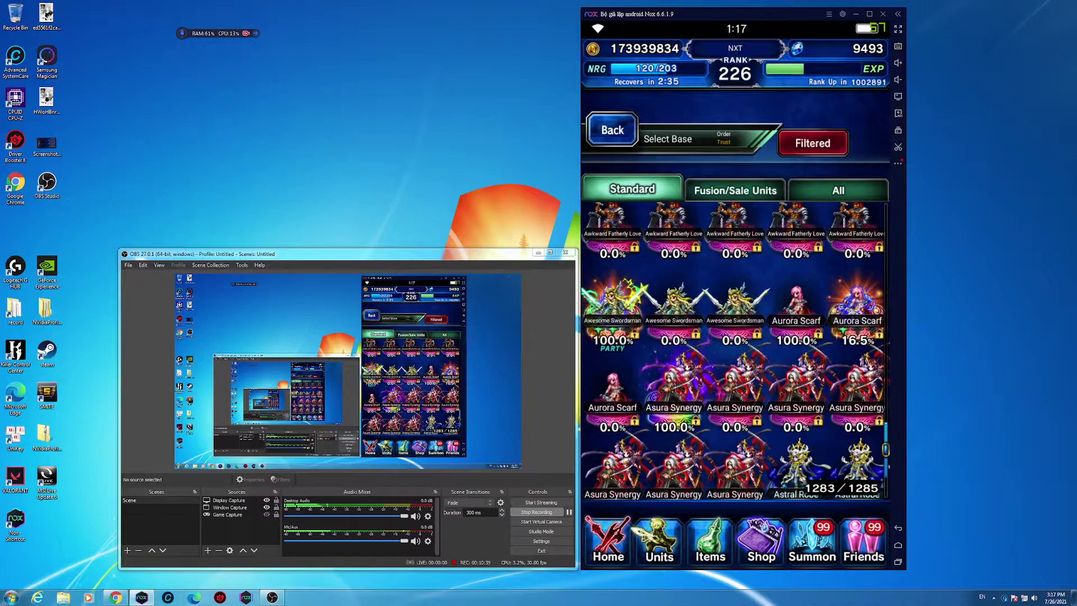
scroll(734, 351, "down", 2)
scroll(734, 351, "down", 2)
scroll(735, 352, "down", 1)
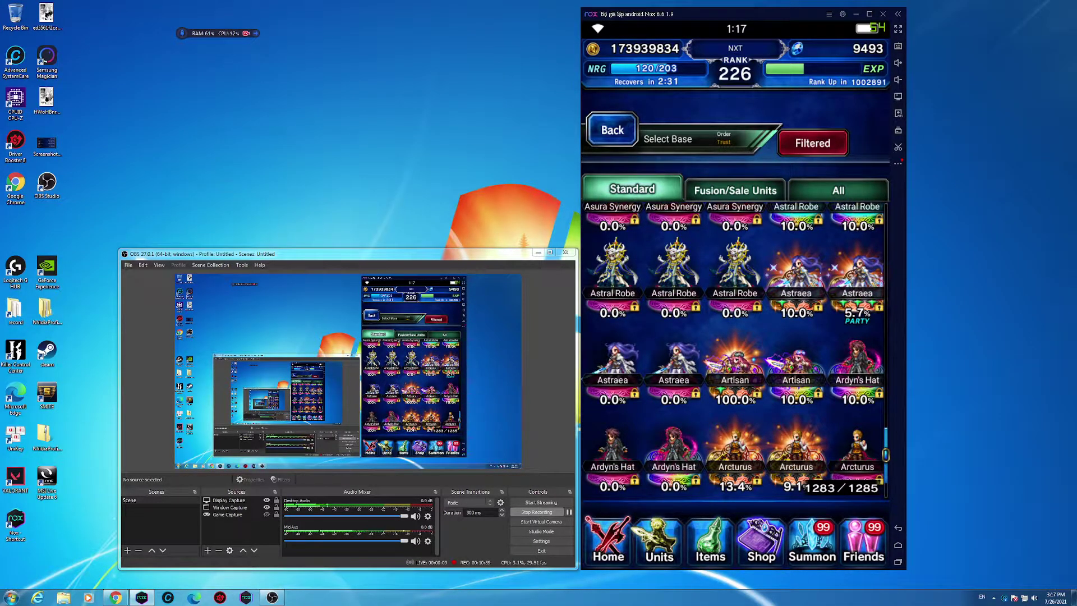
scroll(734, 351, "down", 1)
scroll(734, 351, "down", 1)
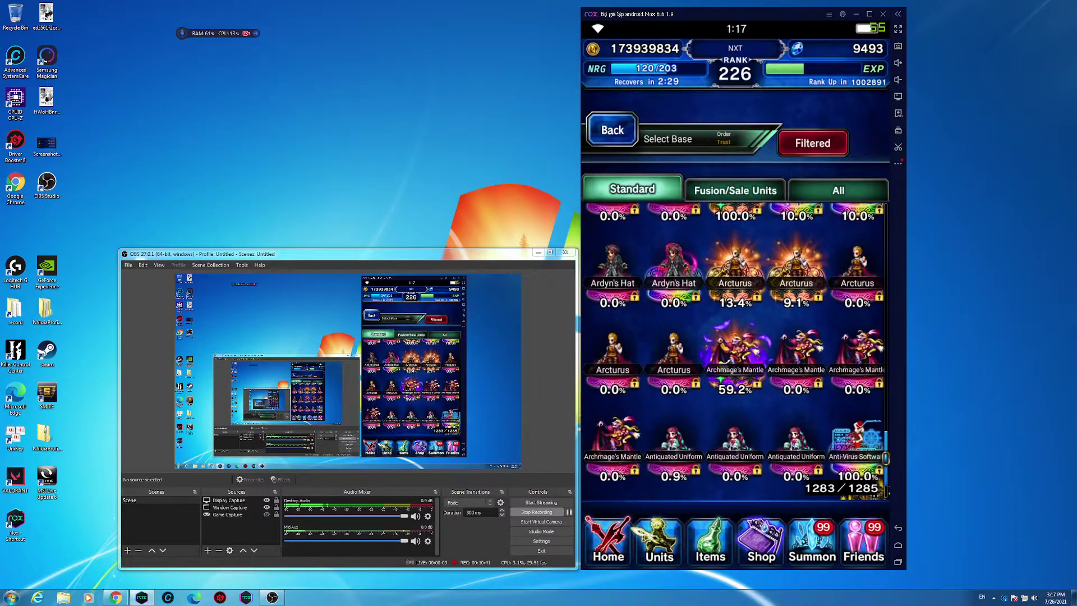
scroll(735, 351, "down", 2)
scroll(735, 351, "down", 2)
scroll(734, 351, "down", 2)
scroll(734, 351, "down", 2)
scroll(734, 350, "down", 1)
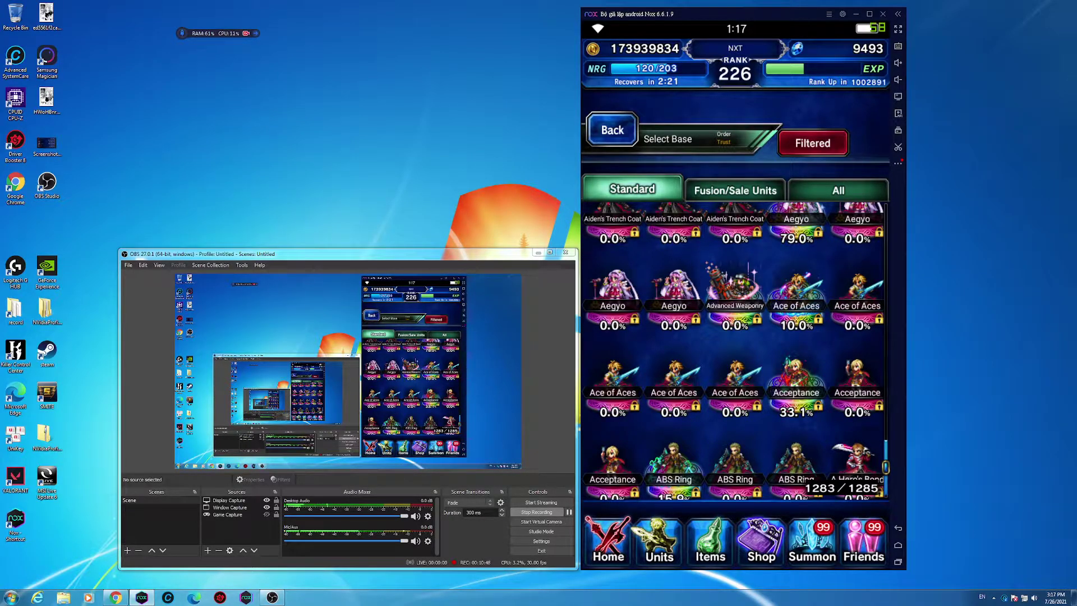
scroll(735, 351, "down", 1)
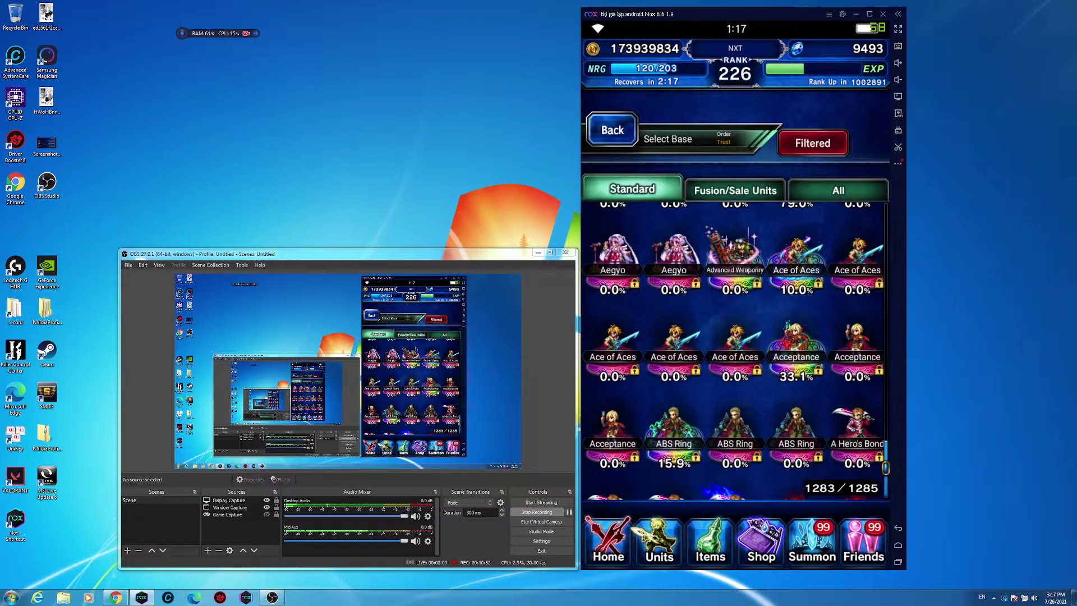
scroll(735, 351, "down", 2)
scroll(735, 351, "down", 2)
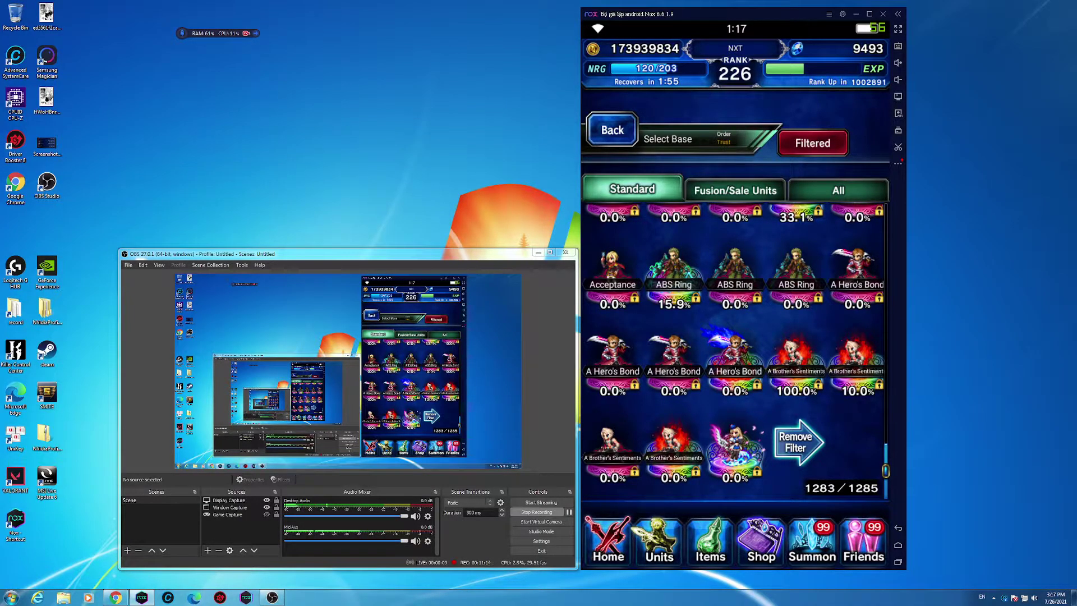
scroll(735, 353, "up", 3)
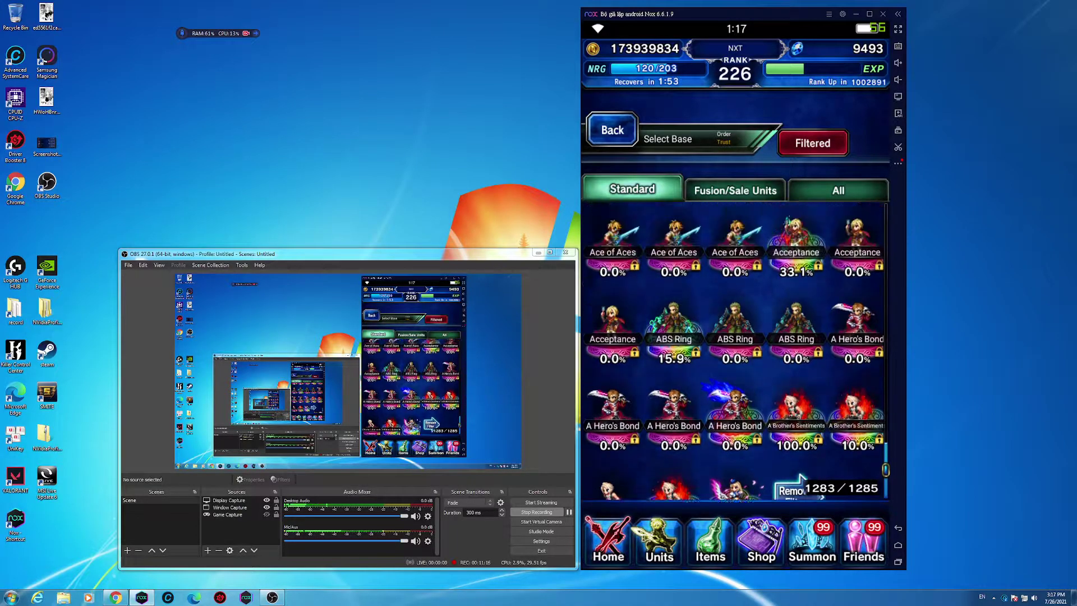
scroll(735, 353, "down", 3)
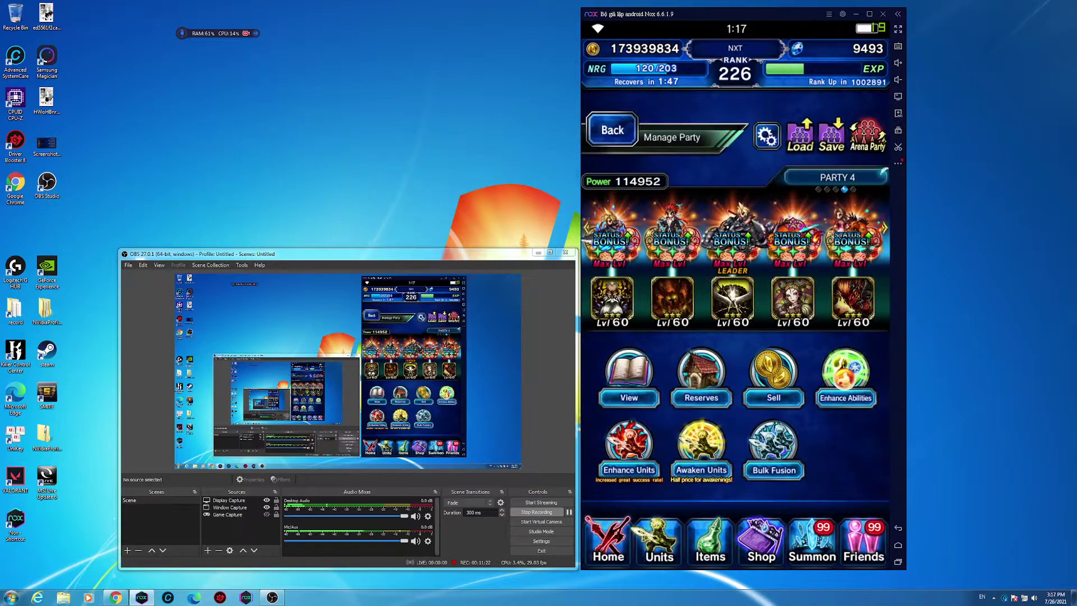
Filter the Awaken Units list and inspect a Neo Vision unit's EX awakening and Convert Units options
left_click(702, 447)
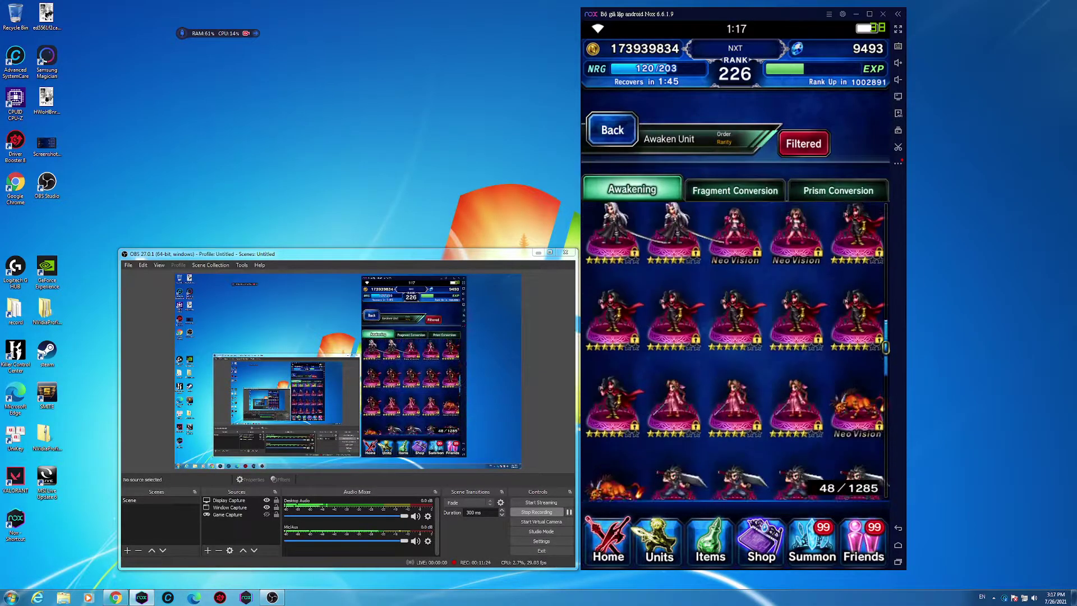
left_click(803, 143)
scroll(736, 269, "down", 5)
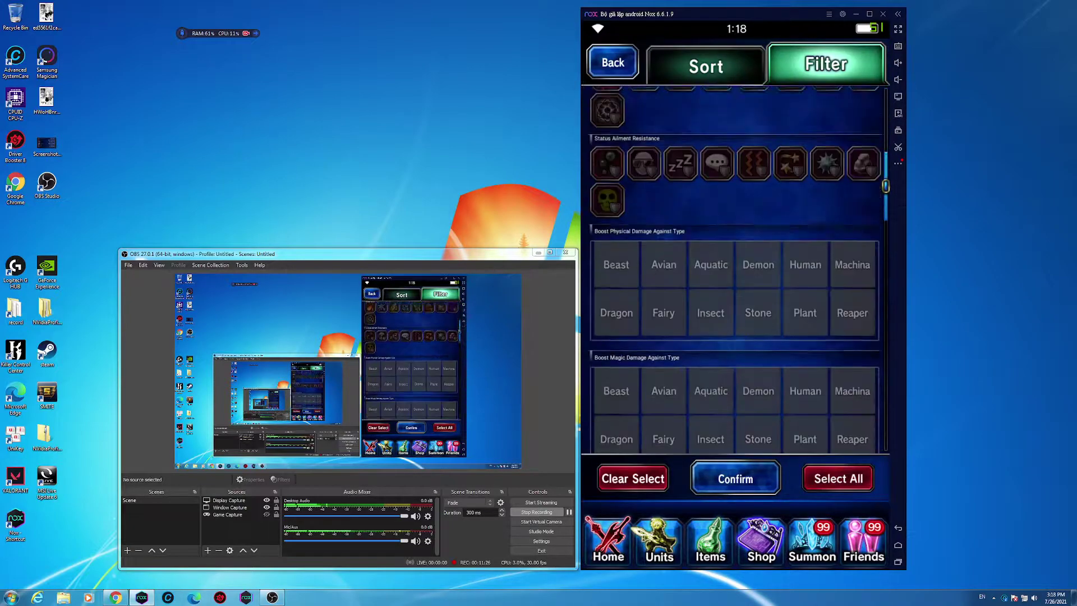
scroll(736, 270, "down", 5)
scroll(736, 270, "down", 5)
scroll(736, 269, "down", 5)
scroll(709, 228, "down", 1)
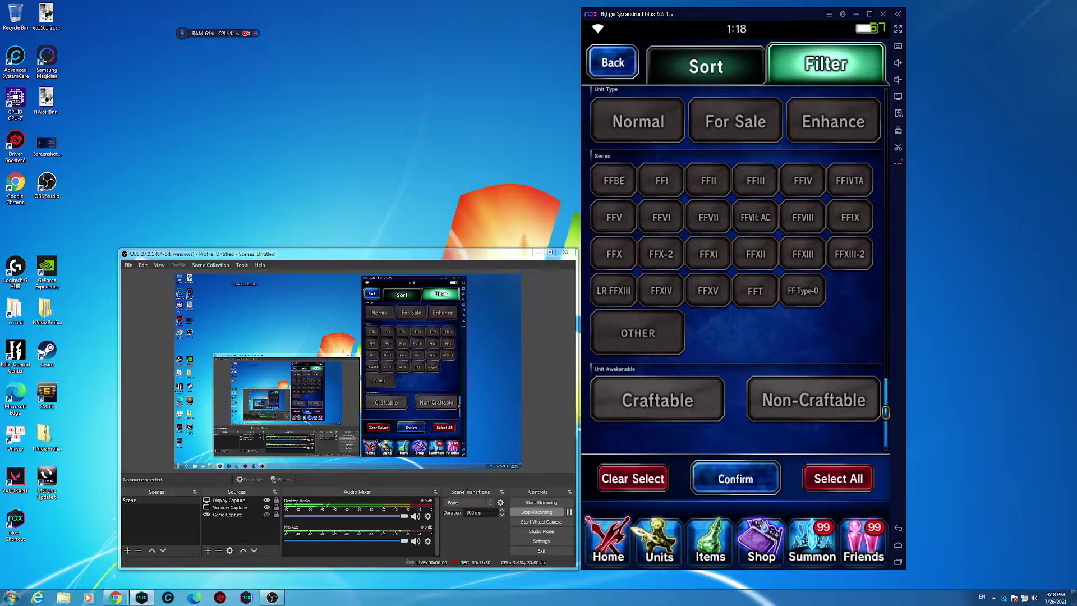
left_click(735, 479)
scroll(734, 351, "down", 2)
scroll(734, 350, "down", 2)
scroll(734, 350, "down", 2)
scroll(734, 351, "down", 2)
scroll(735, 351, "down", 2)
scroll(735, 351, "down", 2)
left_click(735, 351)
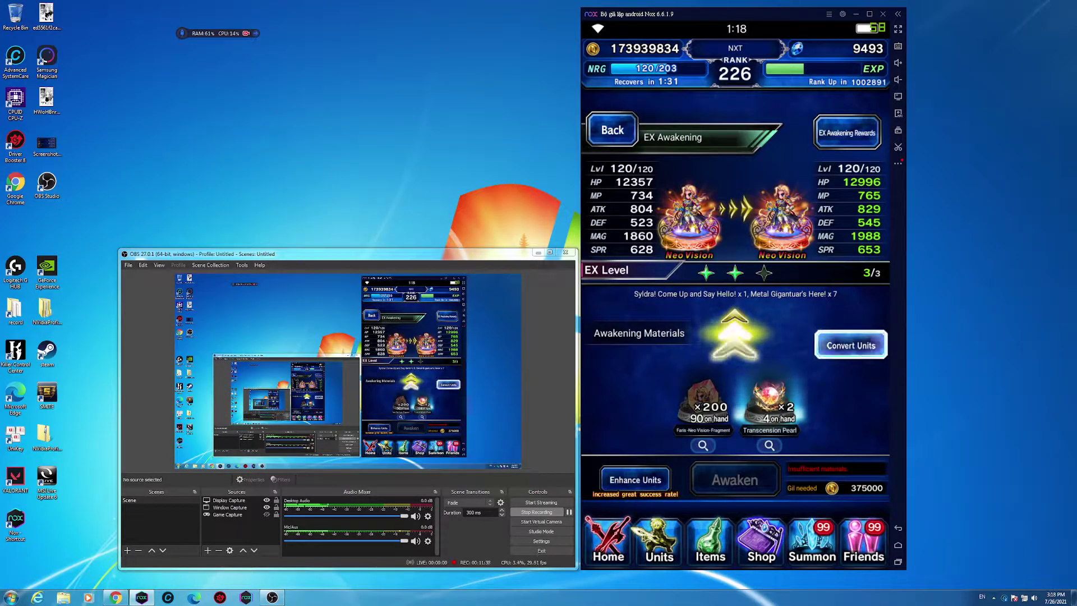
left_click(851, 345)
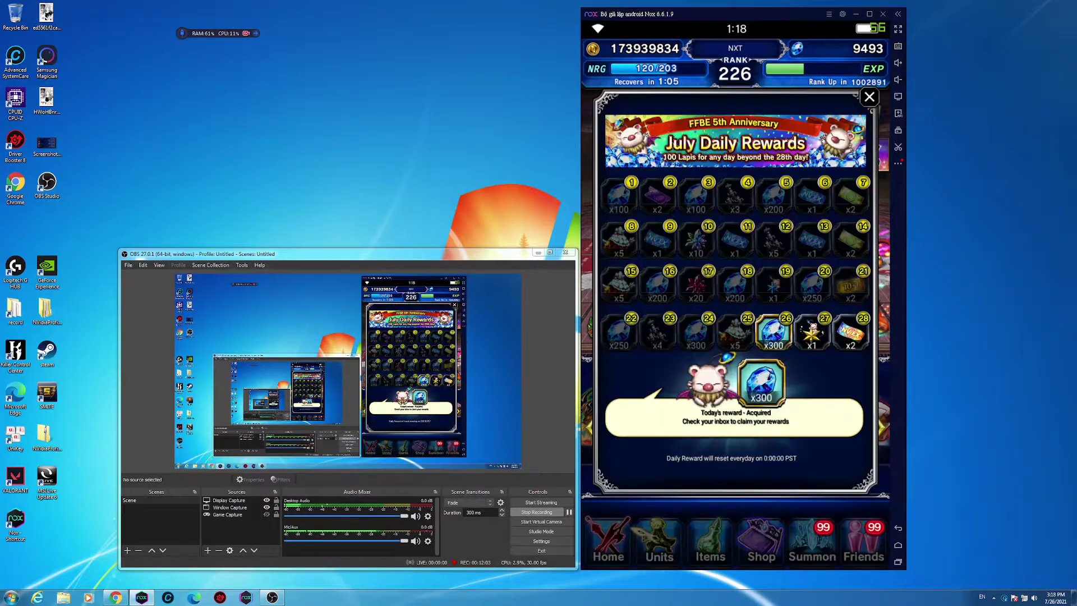
Check the Messages inbox, then return to the home screen
left_click(829, 114)
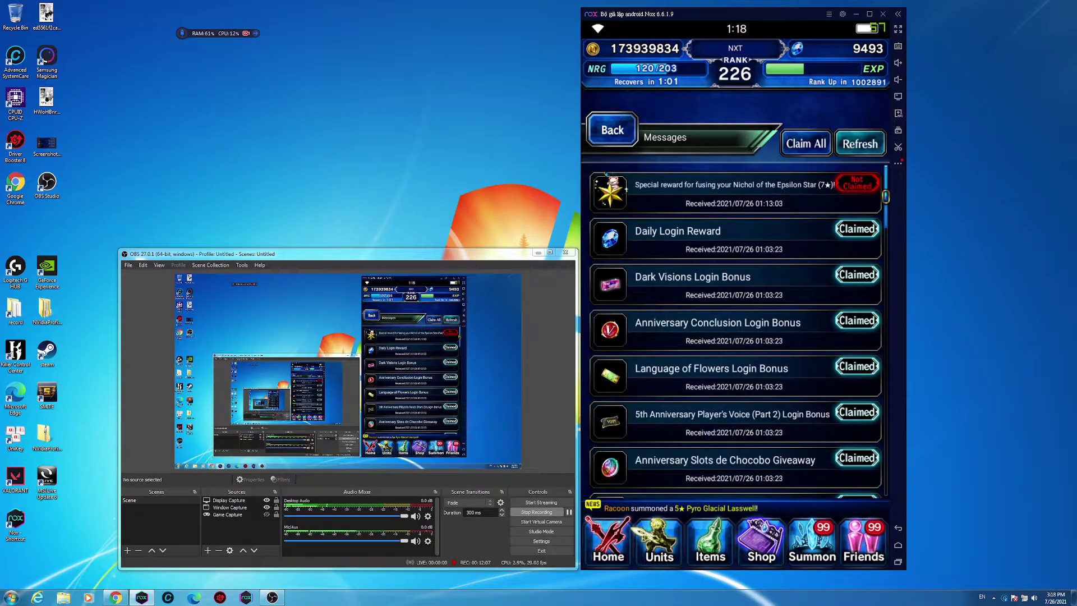
scroll(736, 337, "down", 2)
scroll(736, 336, "up", 2)
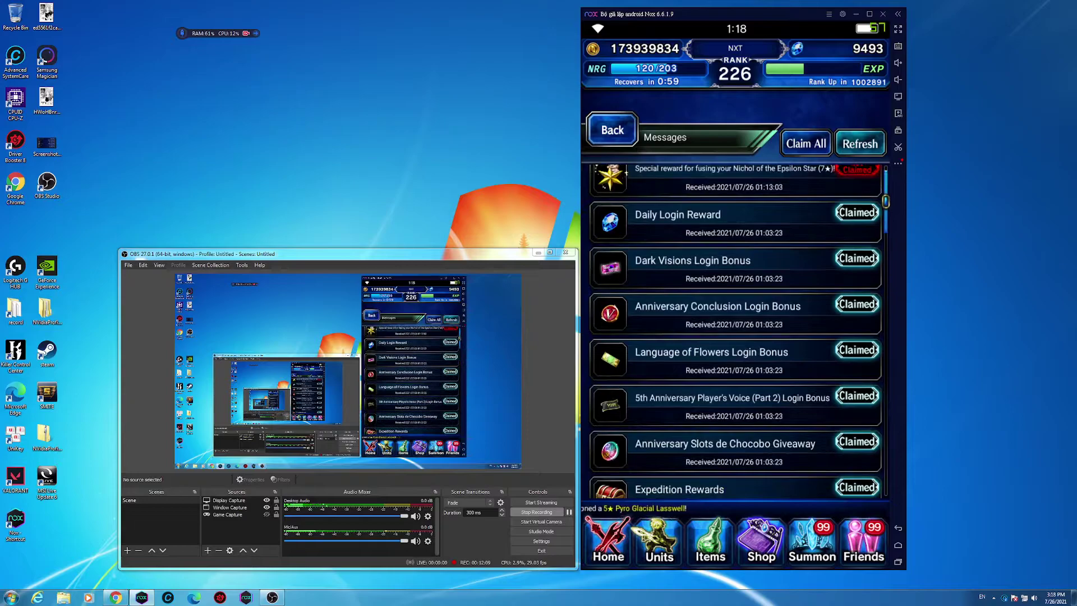
left_click(612, 130)
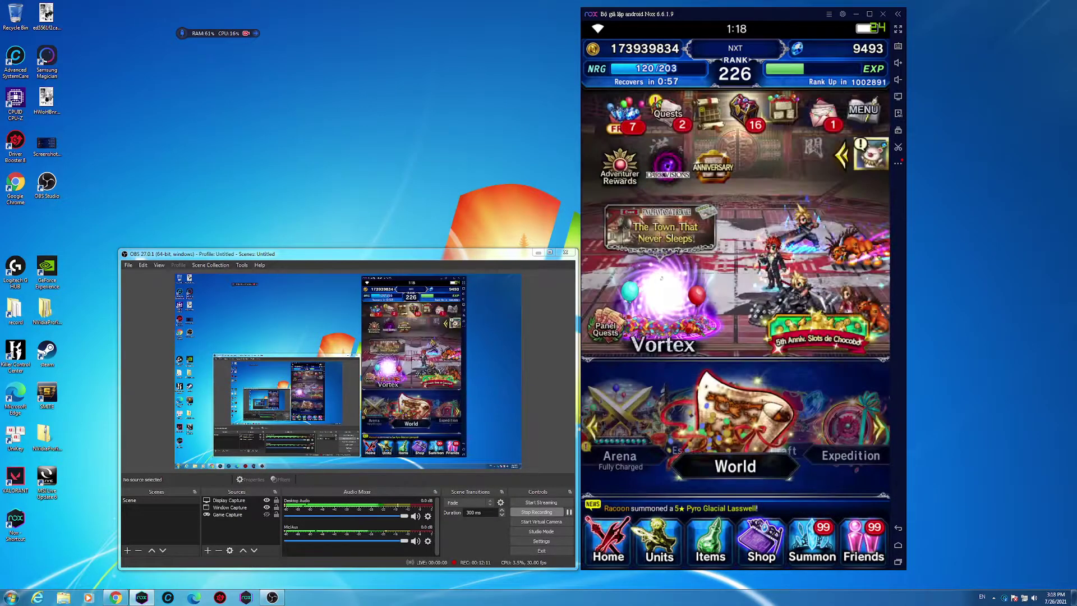
Spend a token spinning Slots de Chocobo, winning a King Metal Miniutar and NV EX Ticket
left_click(665, 114)
left_click(734, 478)
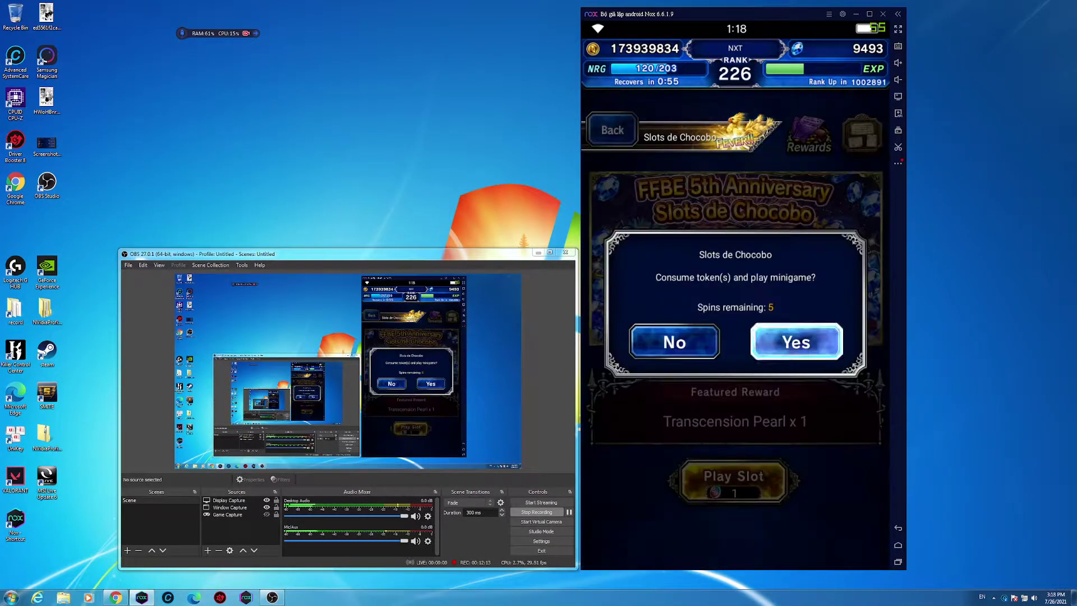
left_click(796, 341)
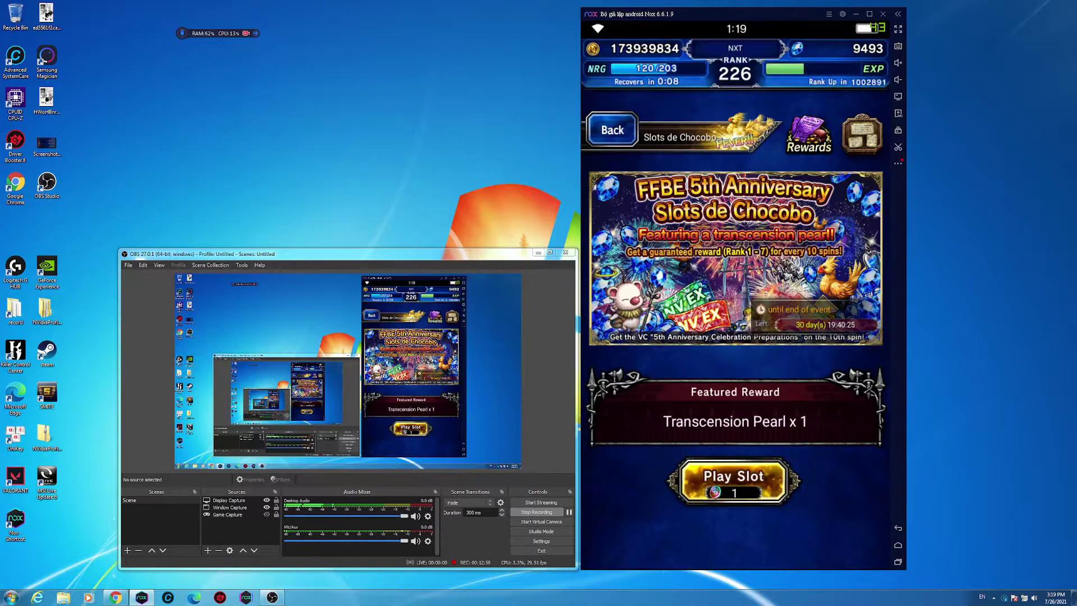
Review the 410-play Bonus Rewards, decline another spin, and leave the slot event
left_click(809, 135)
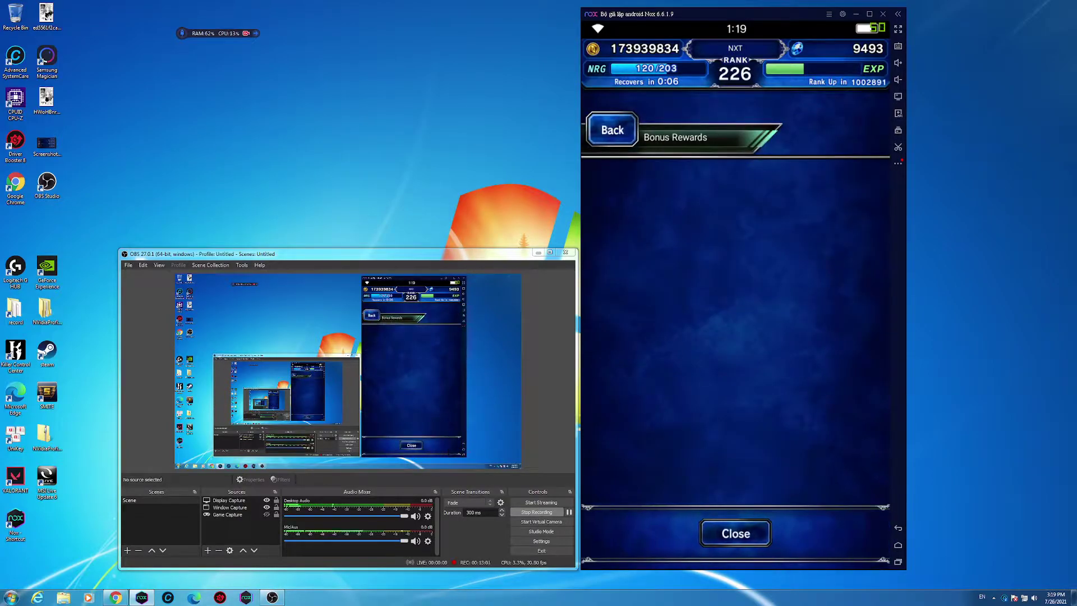
scroll(737, 353, "down", 10)
scroll(736, 354, "up", 5)
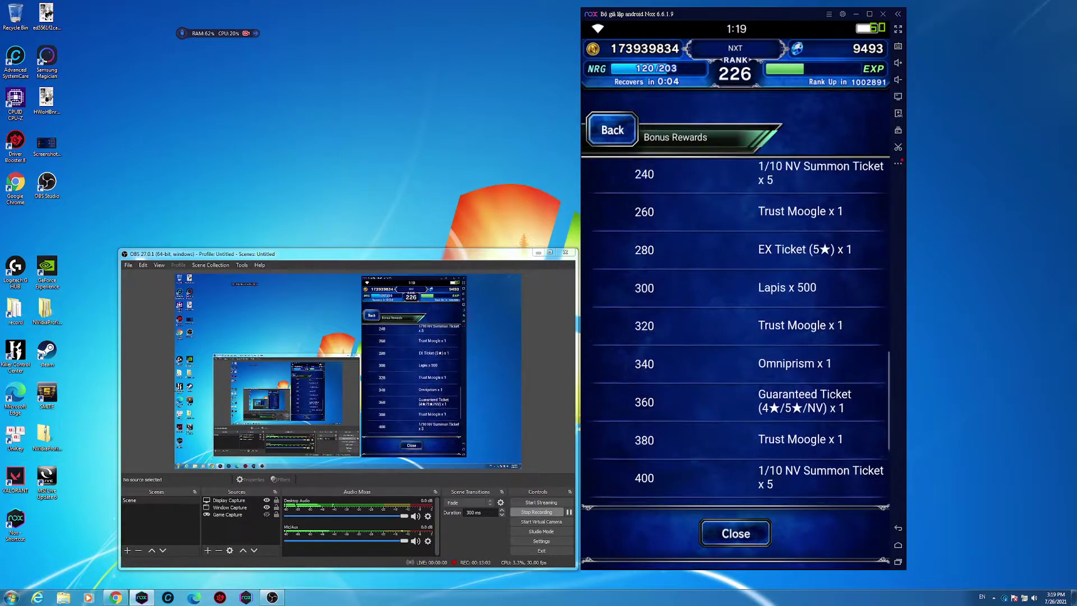
scroll(737, 336, "up", 2)
scroll(736, 337, "up", 3)
scroll(736, 338, "up", 3)
scroll(736, 336, "down", 10)
scroll(736, 337, "down", 3)
scroll(737, 336, "up", 1)
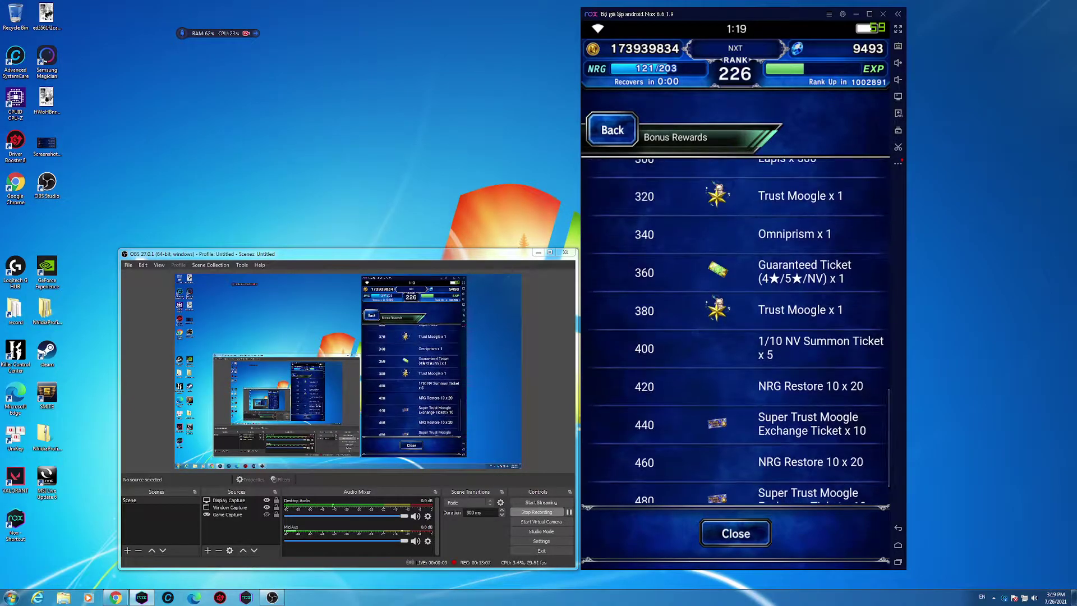
scroll(736, 337, "up", 2)
scroll(737, 337, "up", 1)
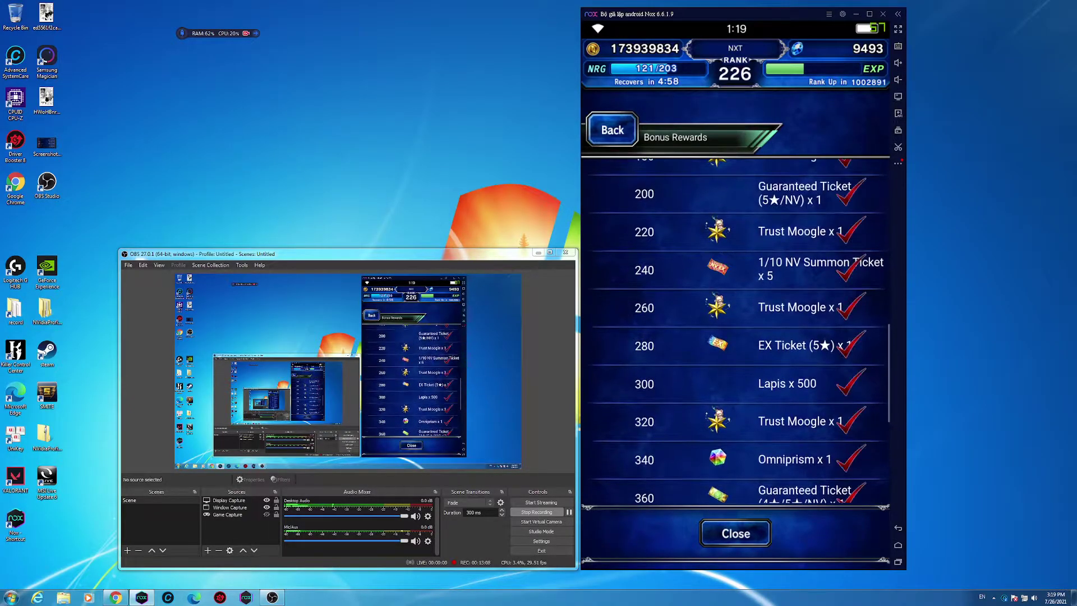
scroll(736, 337, "down", 5)
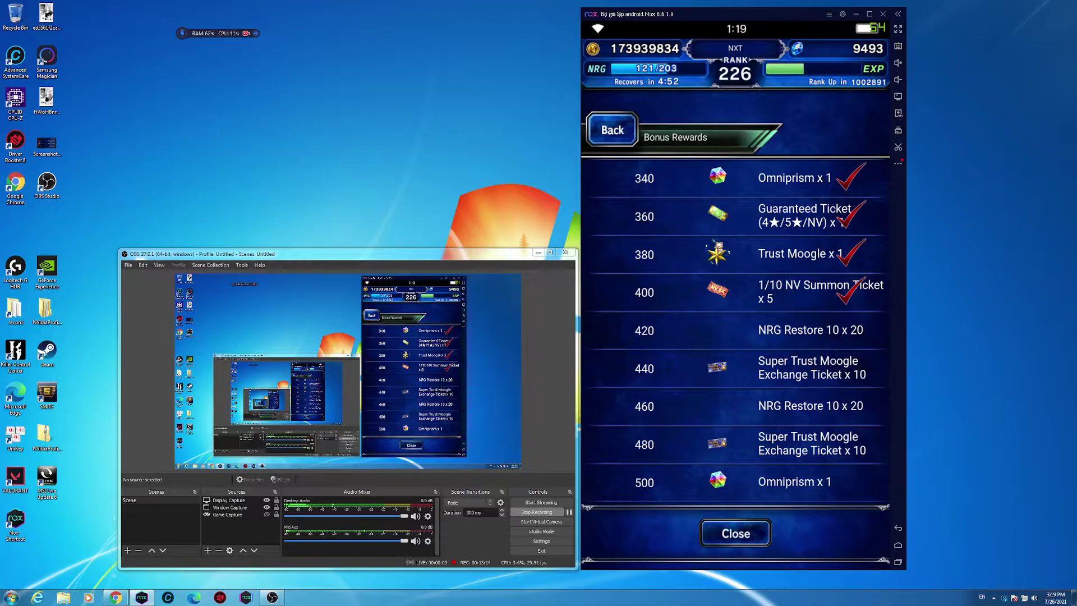
left_click(736, 534)
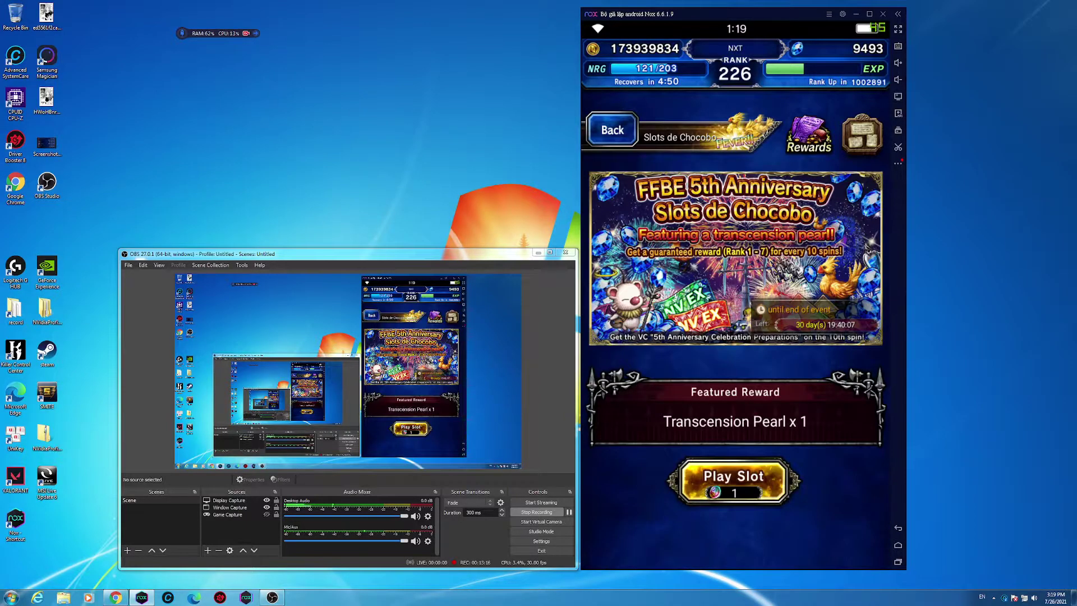
left_click(732, 480)
left_click(673, 342)
left_click(809, 135)
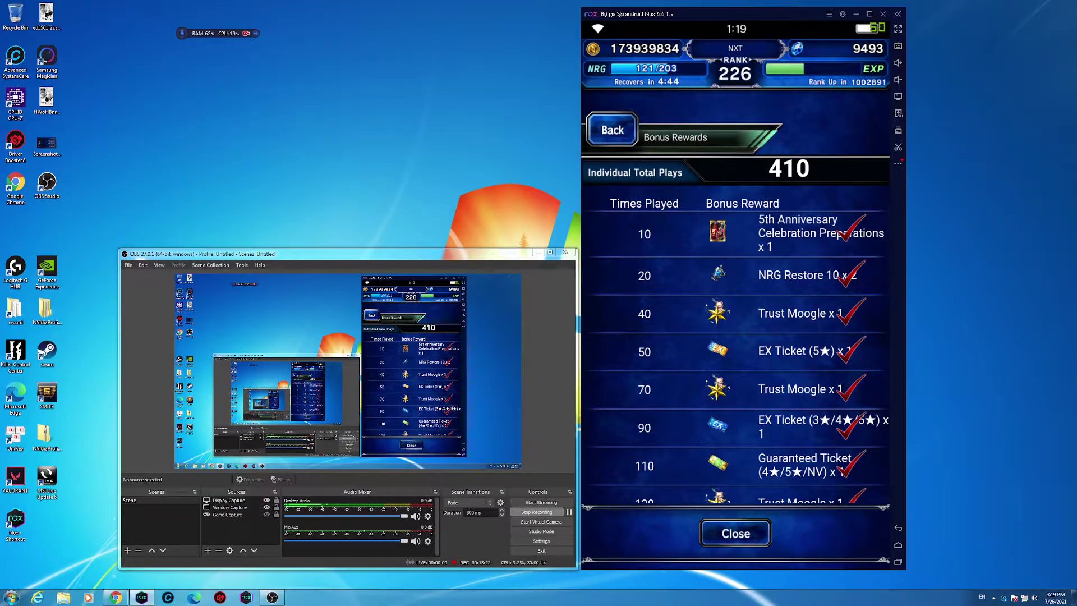
left_click(613, 129)
left_click(613, 130)
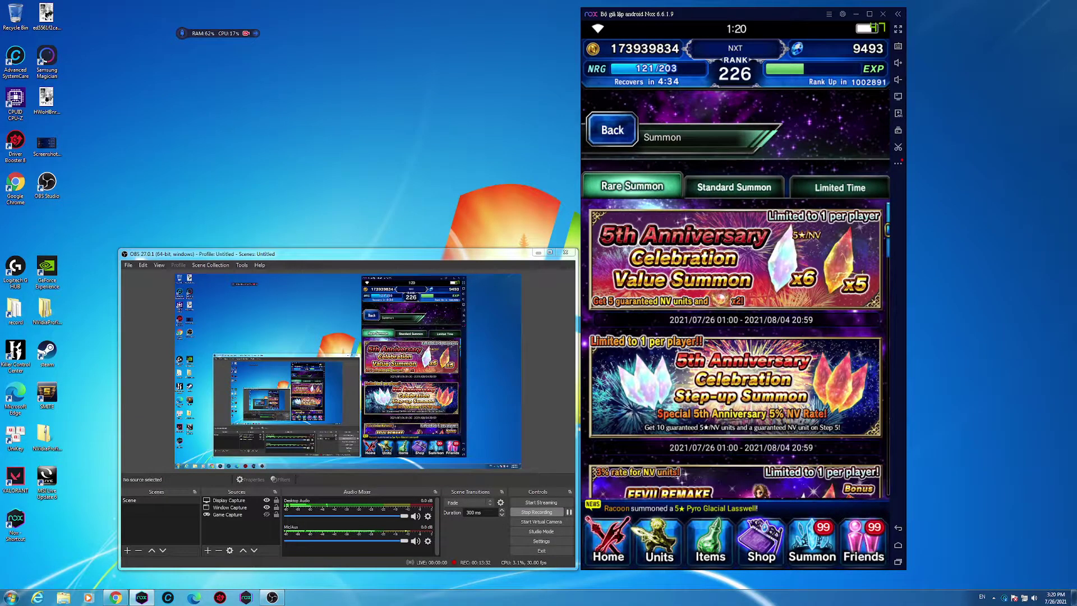
Do an NV EX Summon from the Standard Summon NV EXVIUS banner, obtaining Gravey
left_click(734, 188)
scroll(734, 353, "down", 3)
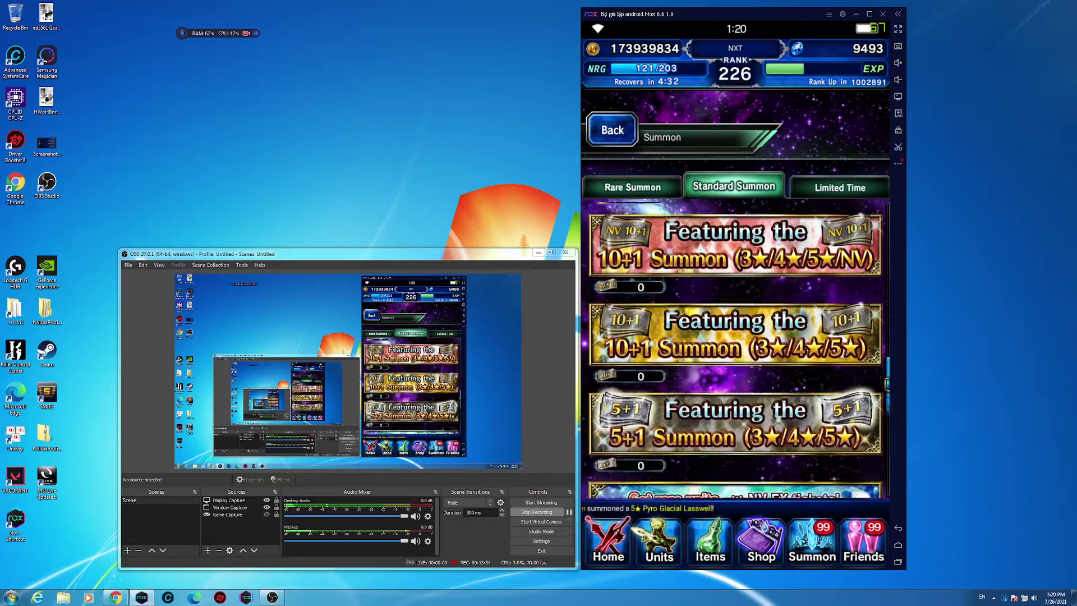
scroll(734, 354, "down", 5)
left_click(733, 244)
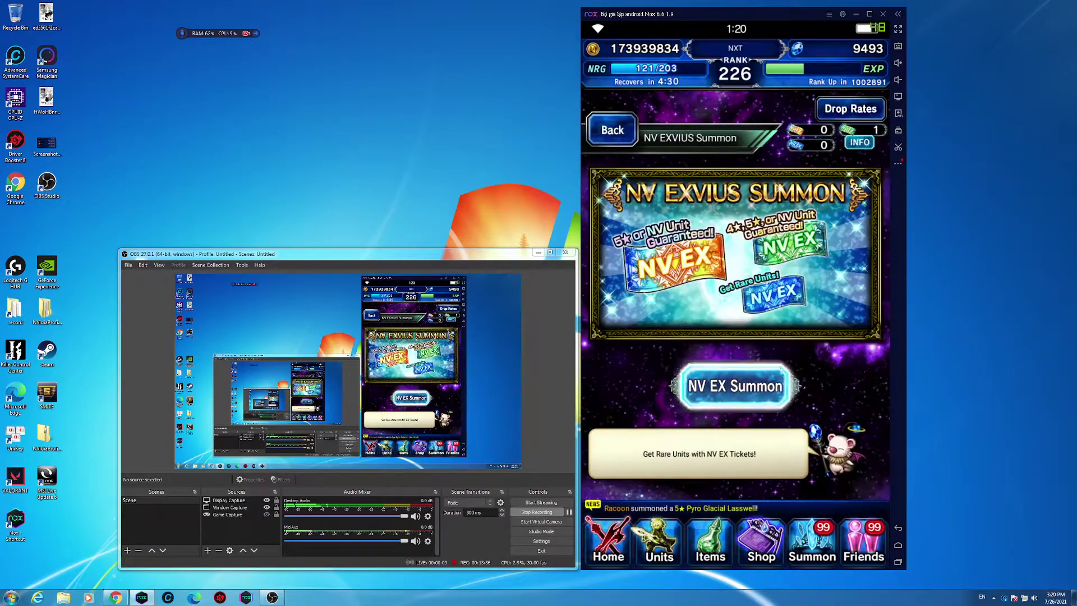
left_click(734, 386)
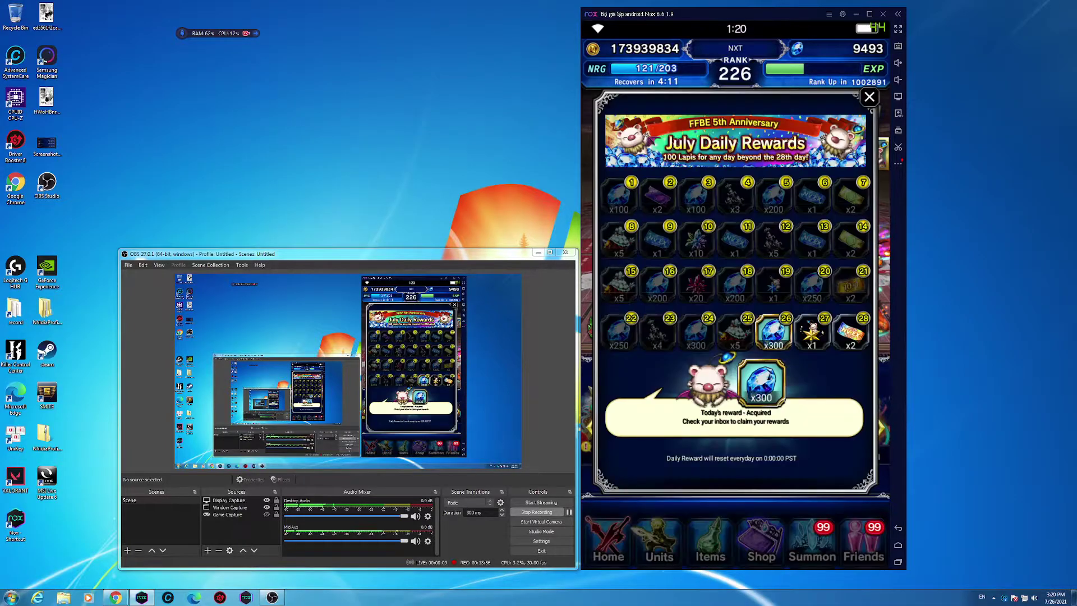
Dismiss the Daily Rewards popup and view Dark Hill Gigas's strategy from the Phantom Domain party screen
key("Escape")
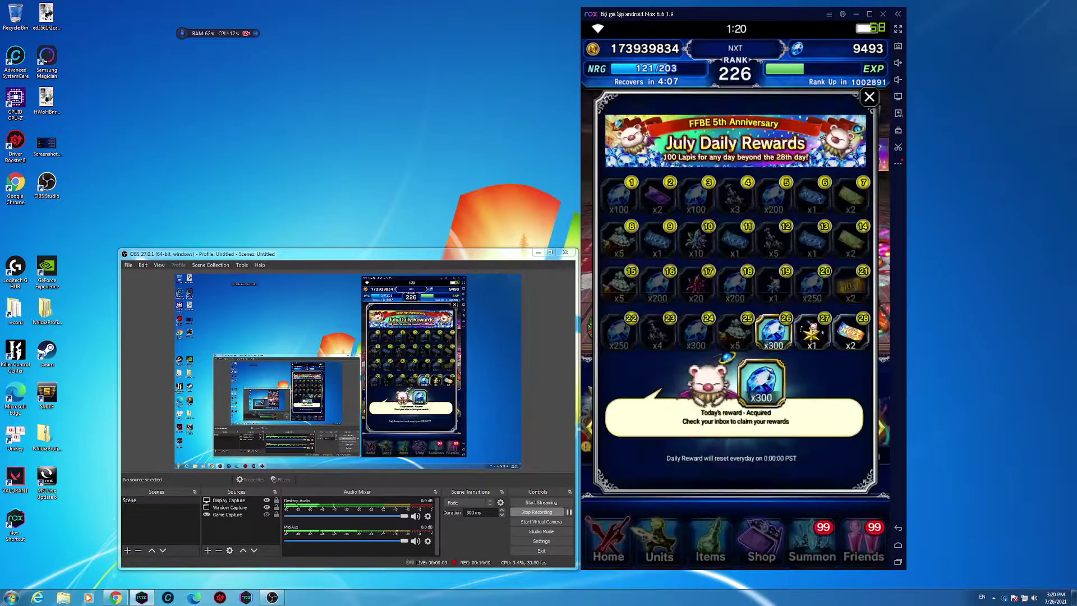
key("Escape")
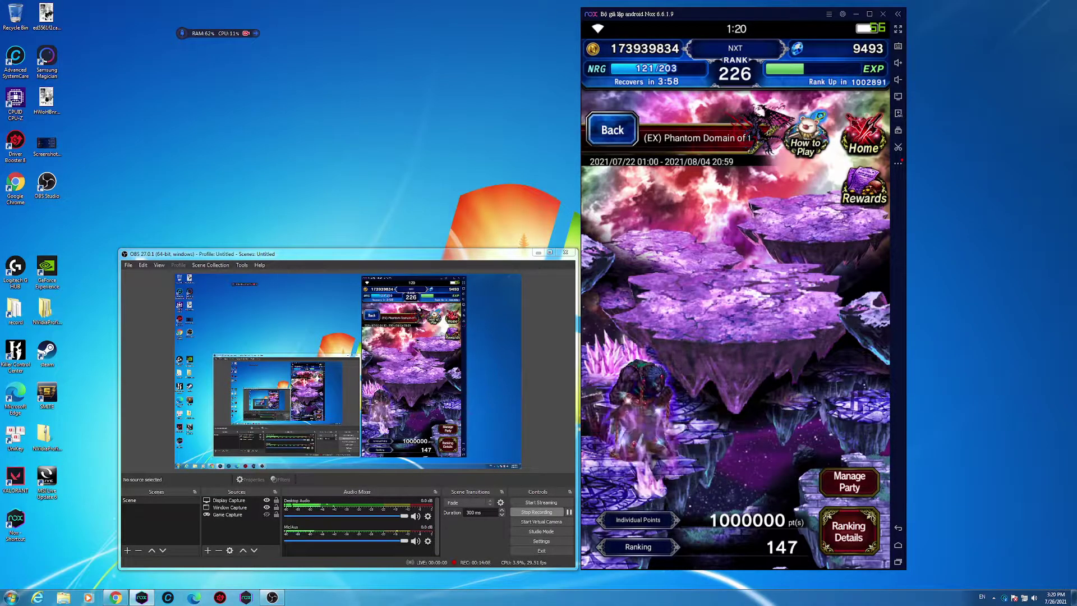
left_click(850, 481)
left_click(760, 422)
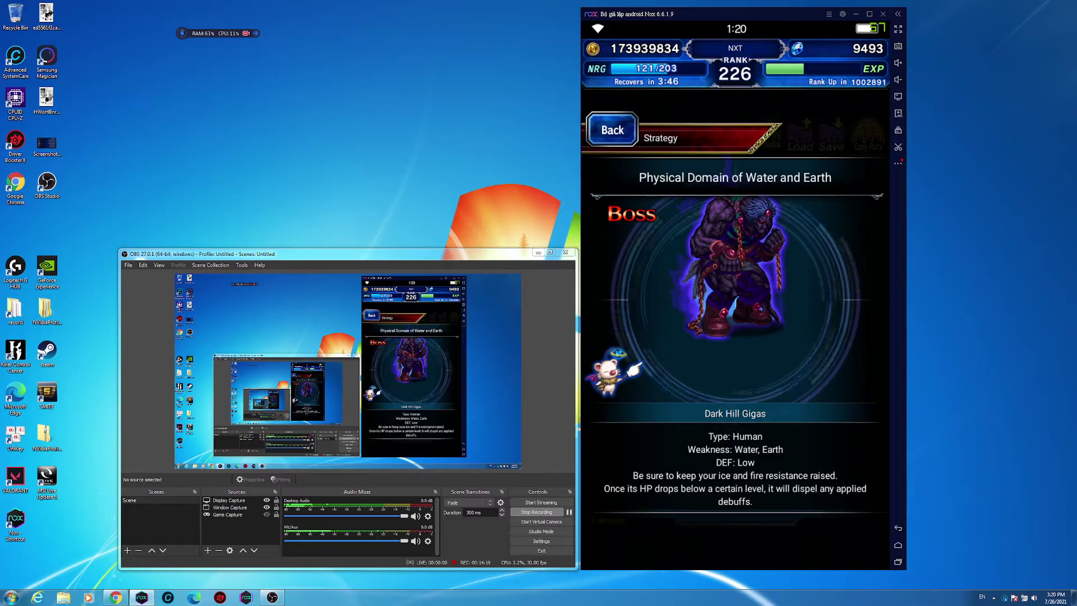
key("Escape")
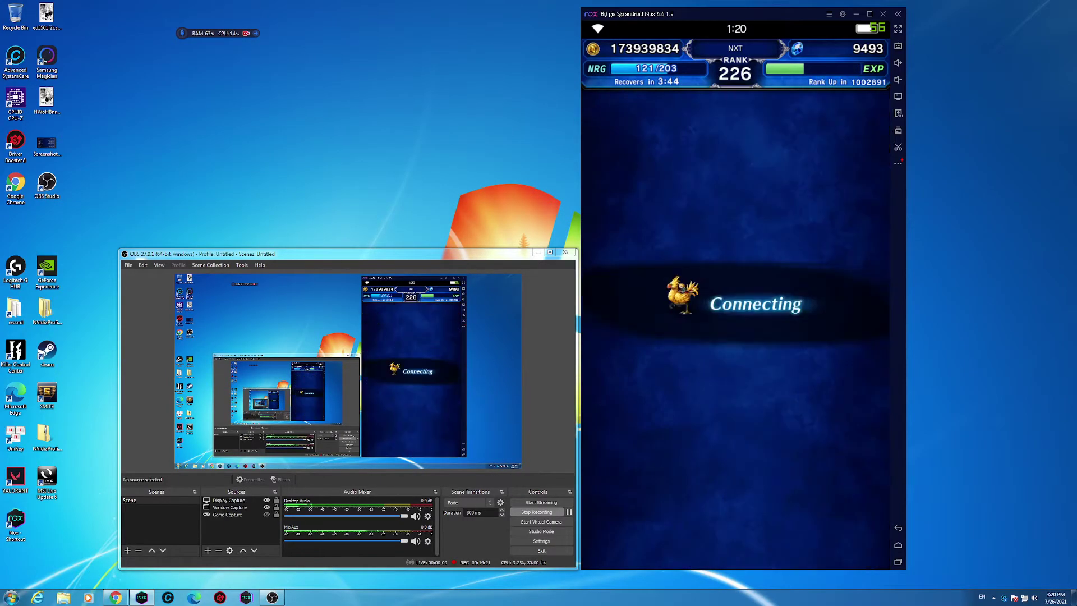